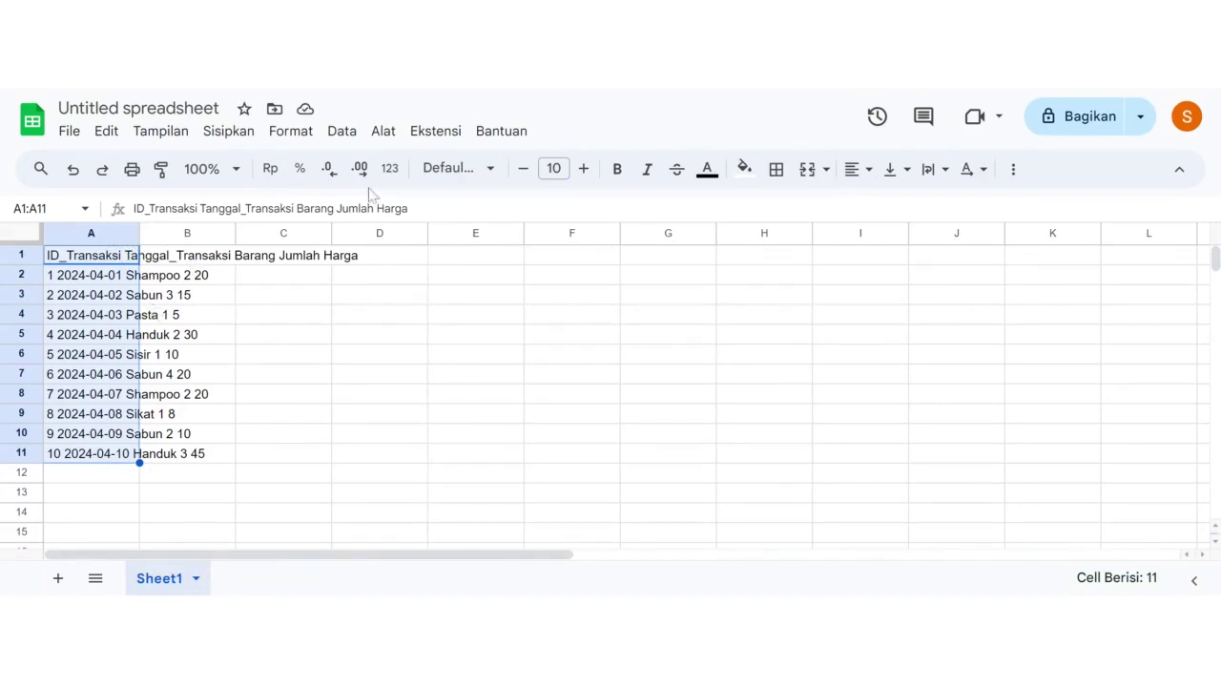
Step: Split the text in A1:A11 into separate columns, using Spasi as the separator
{"action": "left_click", "coordinate": [511, 139]}
{"action": "left_click", "coordinate": [529, 163]}
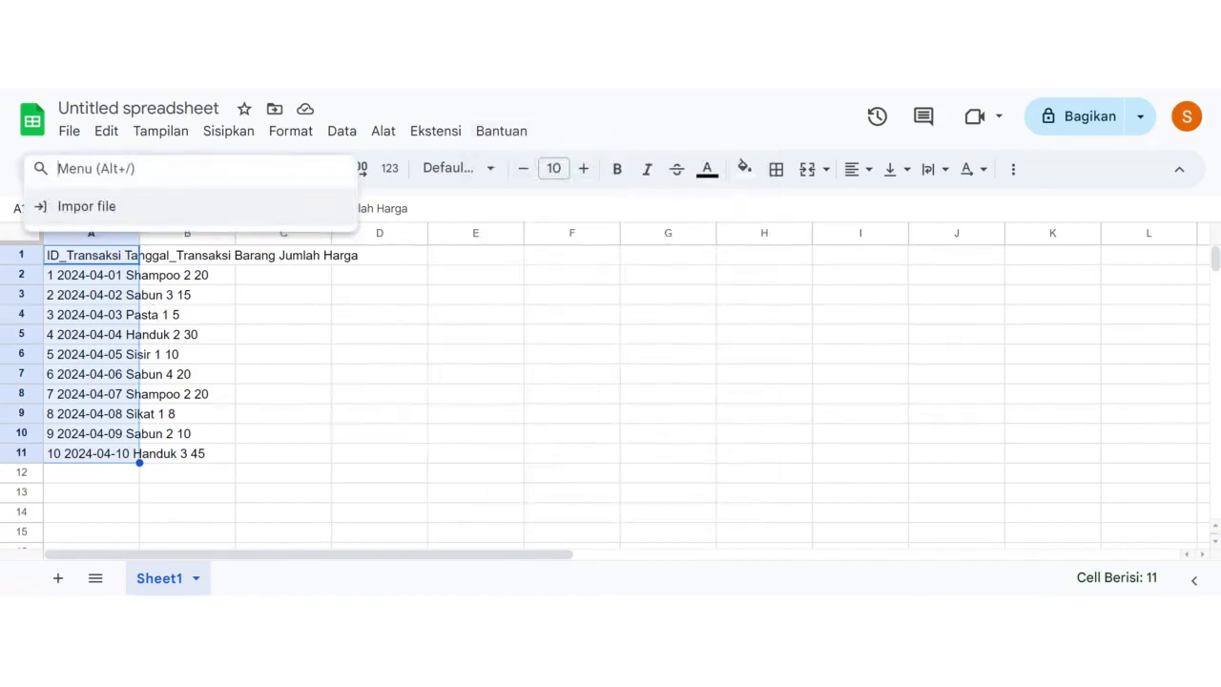
{"action": "type", "text": "Teks ke kolo"}
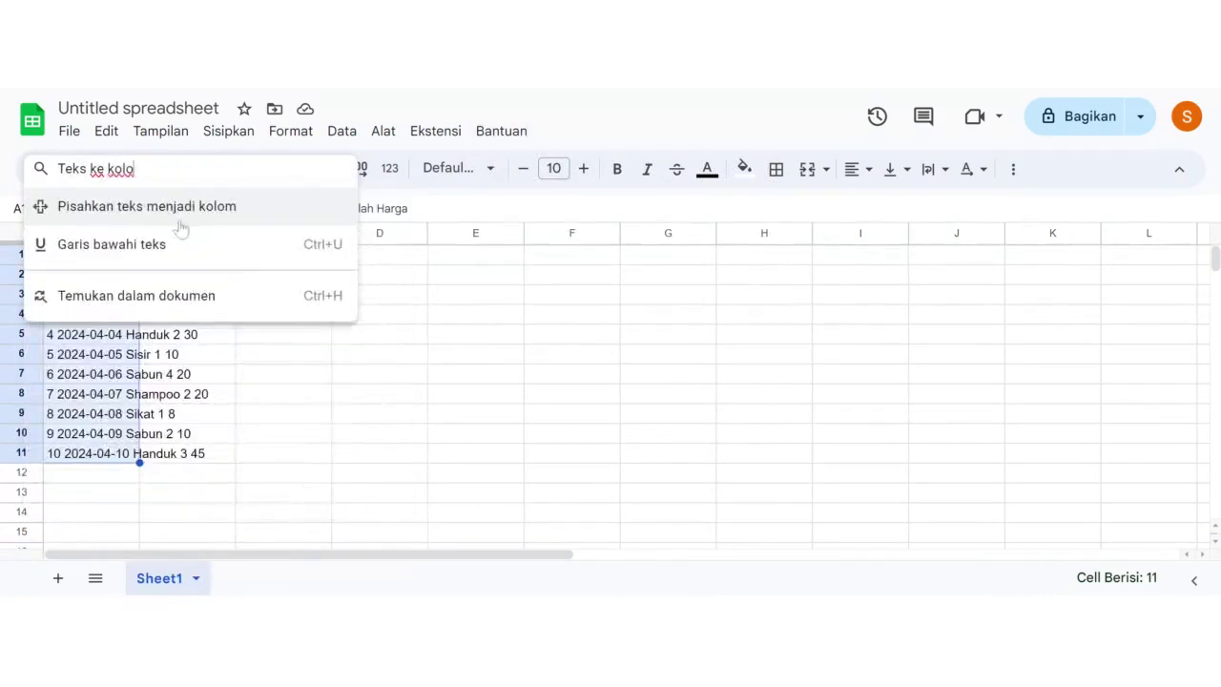
{"action": "left_click", "coordinate": [175, 216]}
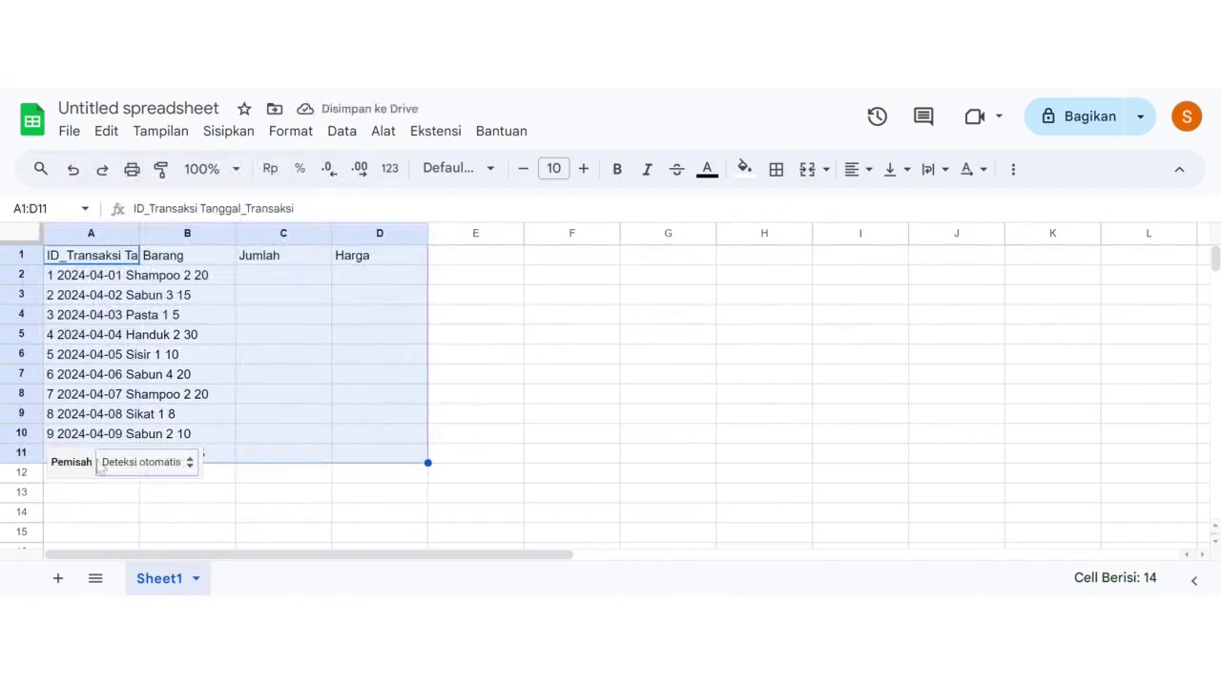
{"action": "left_click", "coordinate": [136, 468]}
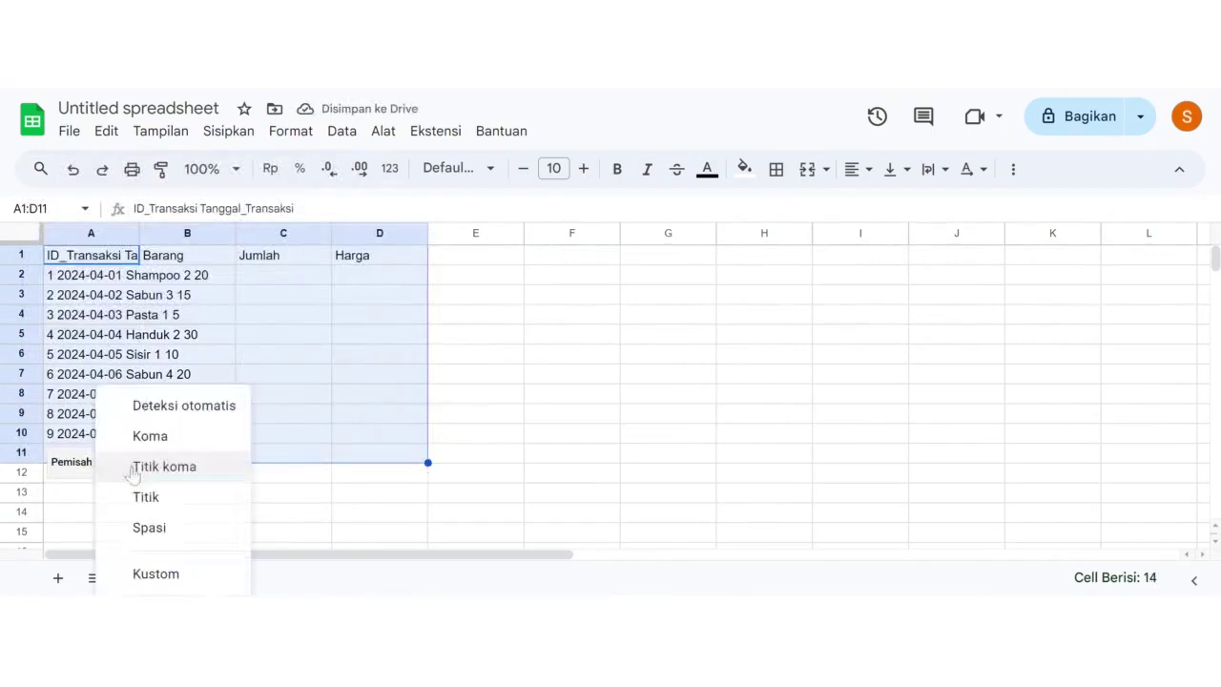
{"action": "left_click", "coordinate": [172, 541]}
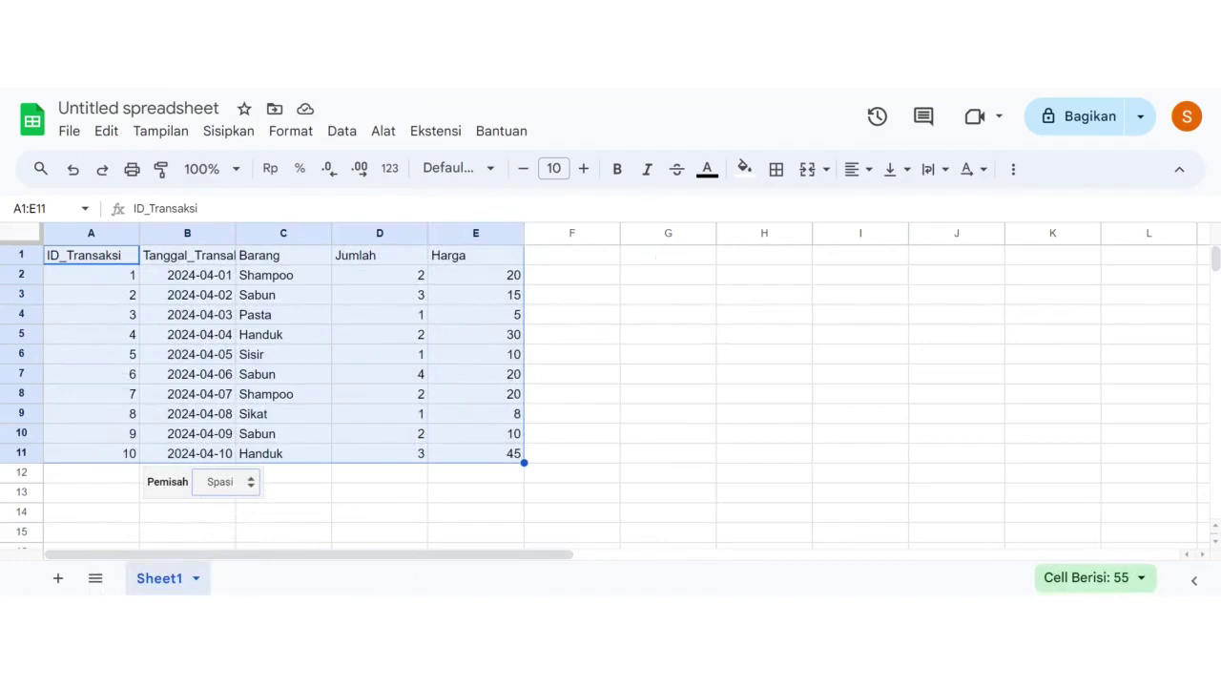
Step: Enter =CONCATENATE(A1;B1;C1;D1;E1) in G1 and fill the formula down to G11
{"action": "left_click", "coordinate": [658, 257]}
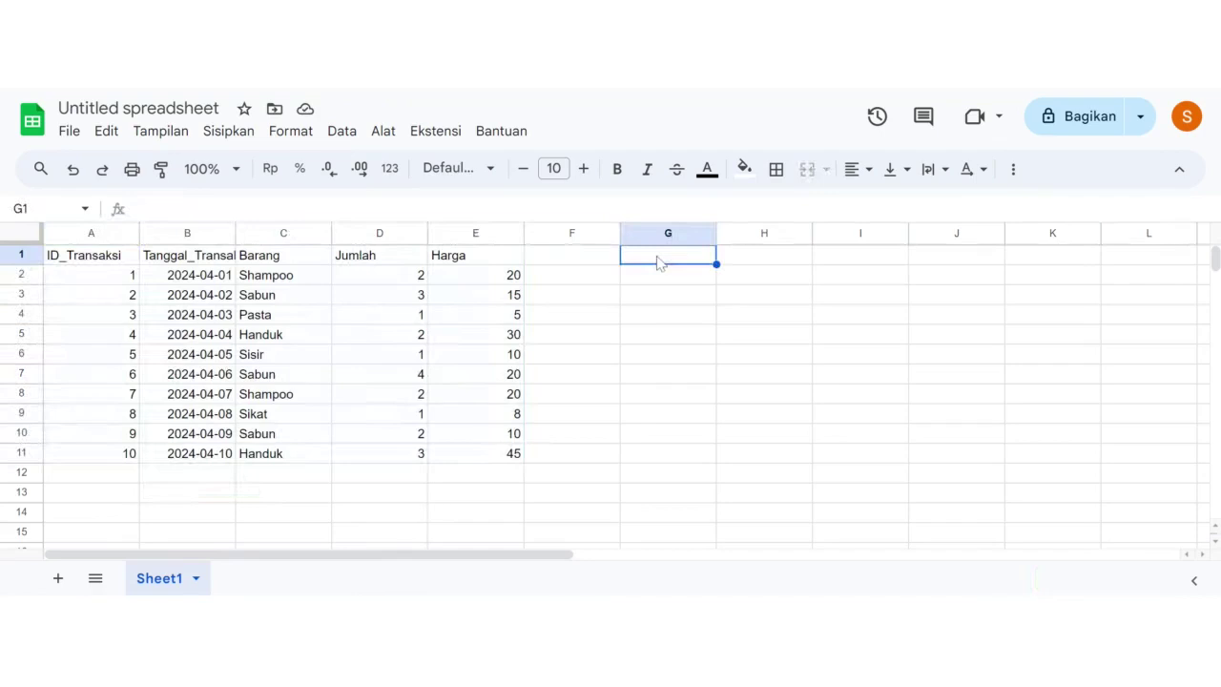
{"action": "type", "text": "="}
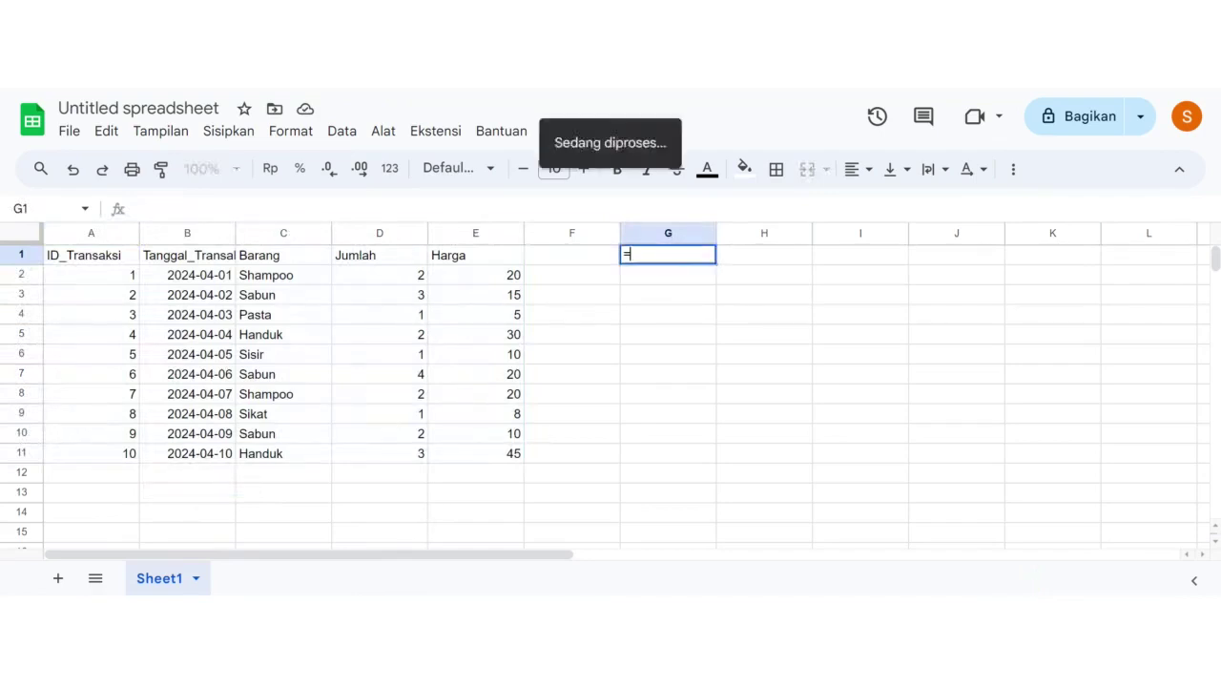
{"action": "type", "text": "CO"}
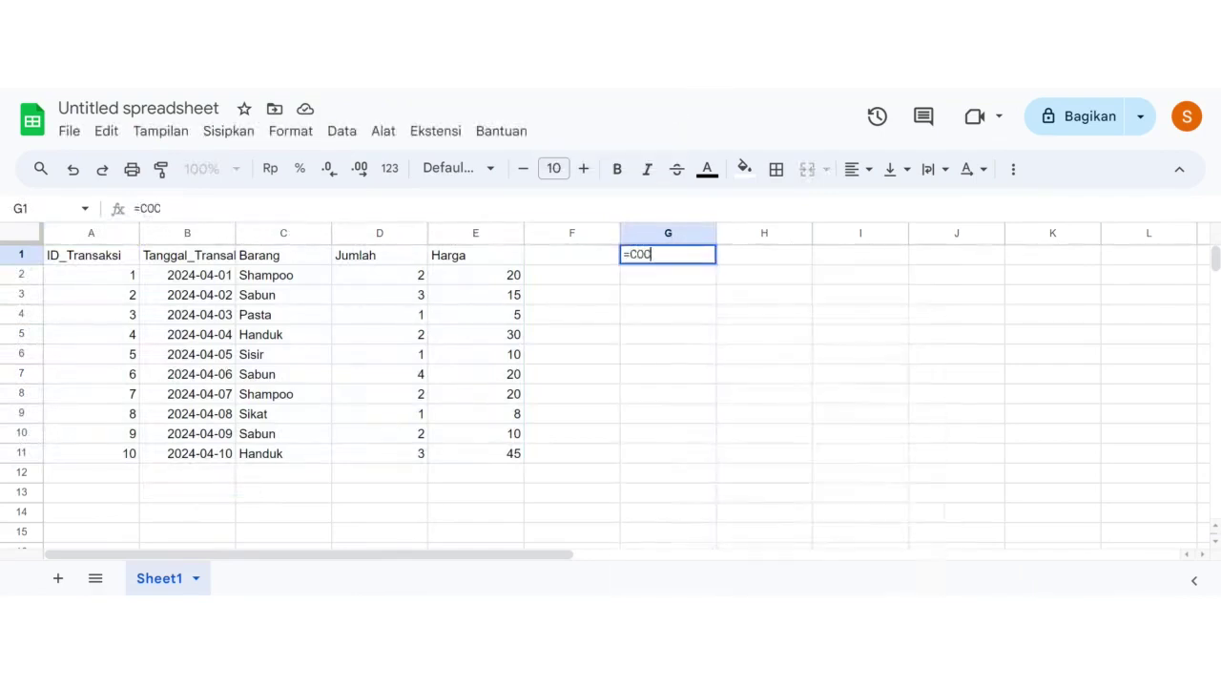
{"action": "type", "text": "NCATENATE"}
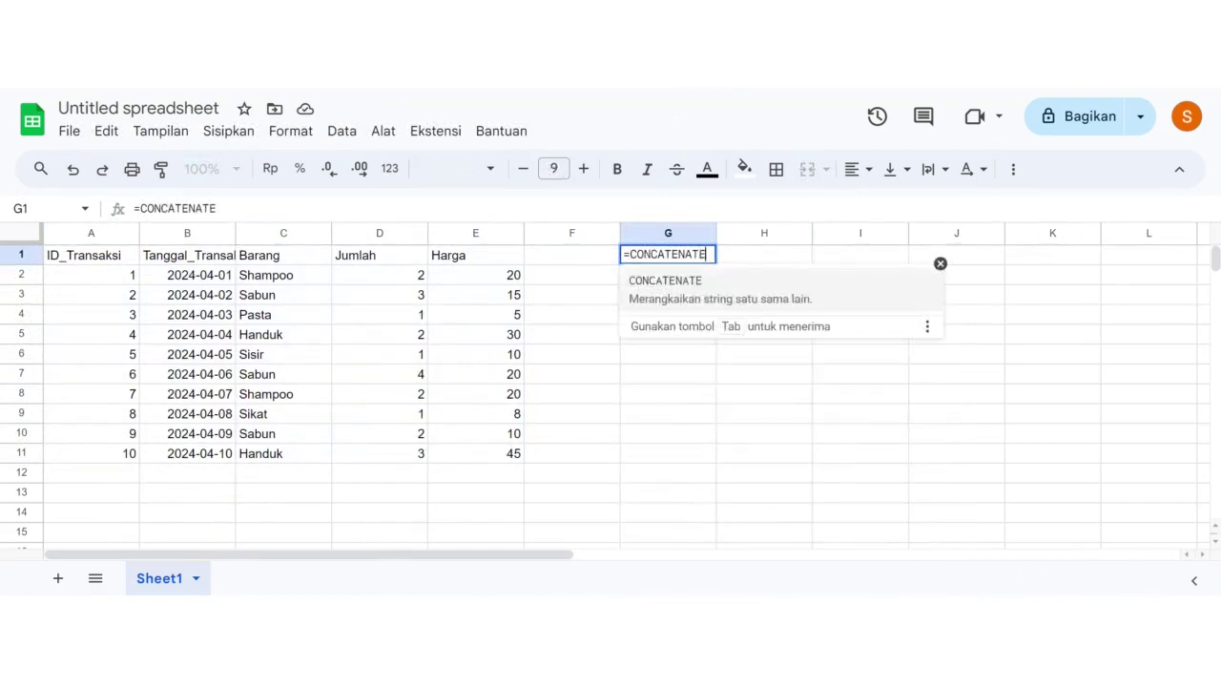
{"action": "type", "text": "("}
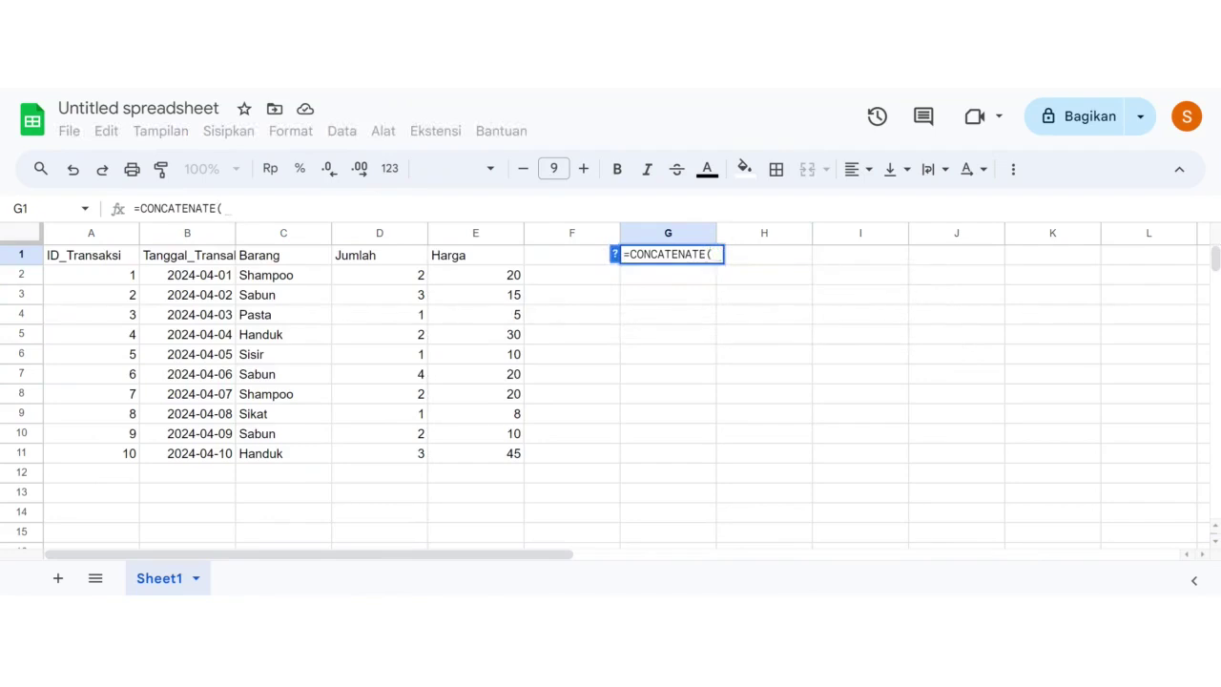
{"action": "type", "text": "A"}
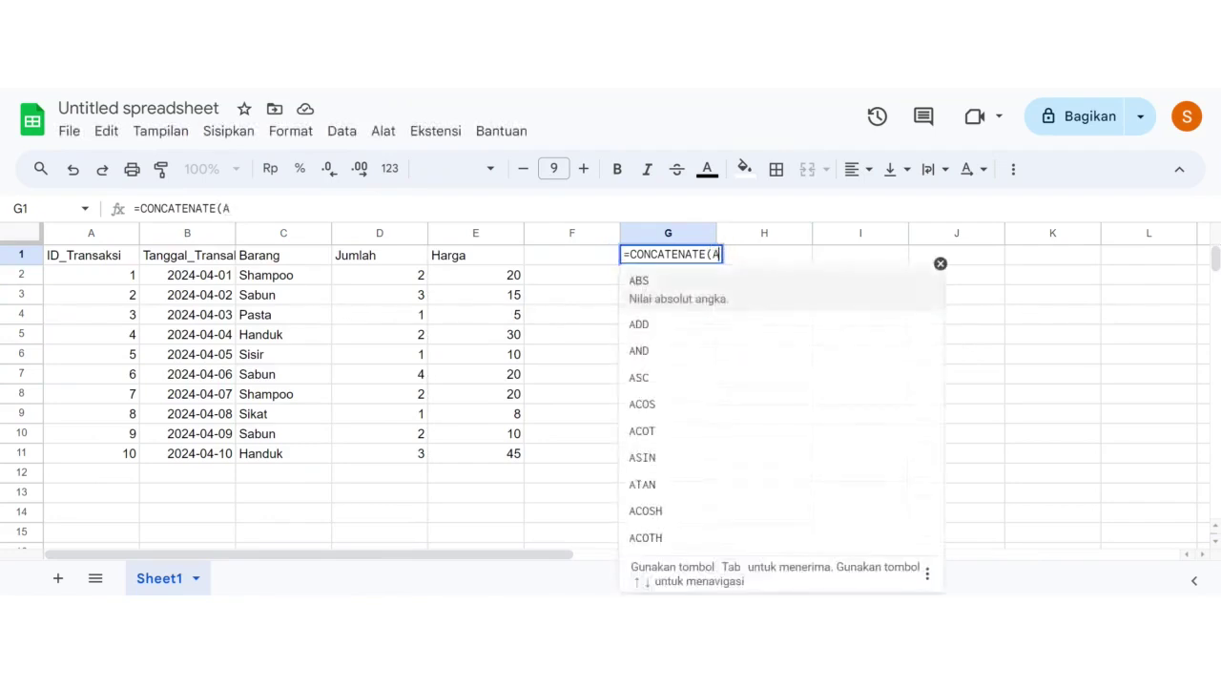
{"action": "type", "text": "1"}
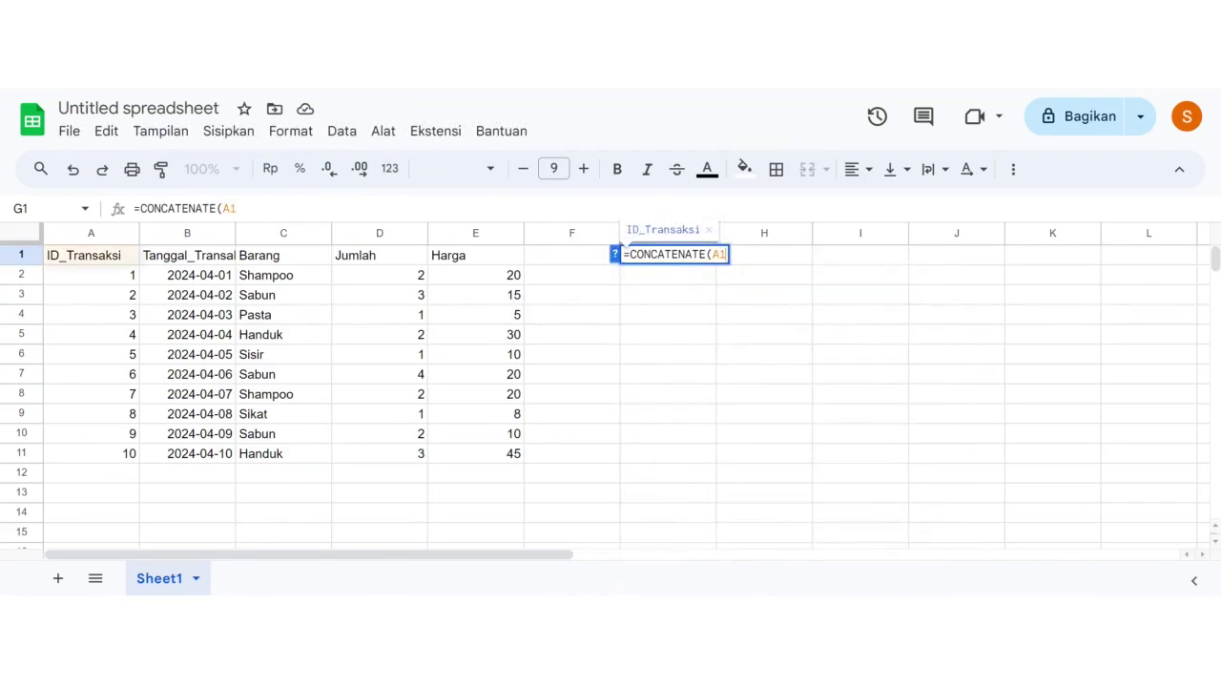
{"action": "type", "text": ";B1;C1;D1"}
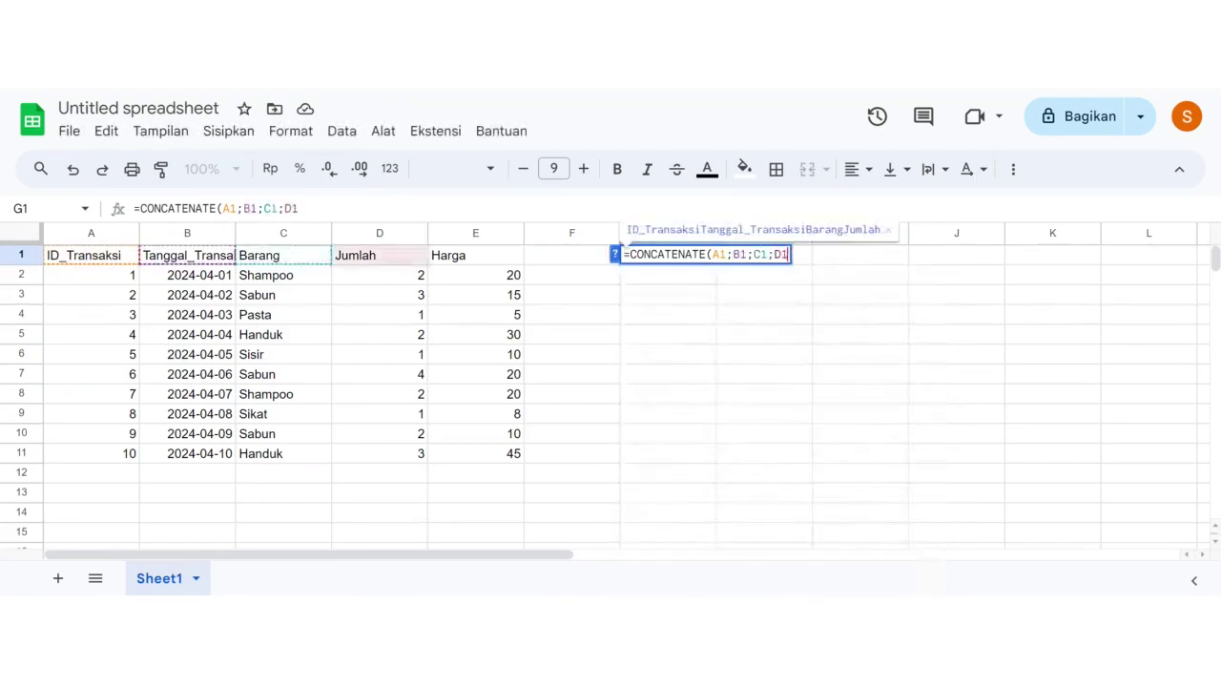
{"action": "type", "text": ";E1)"}
{"action": "key", "text": "Return"}
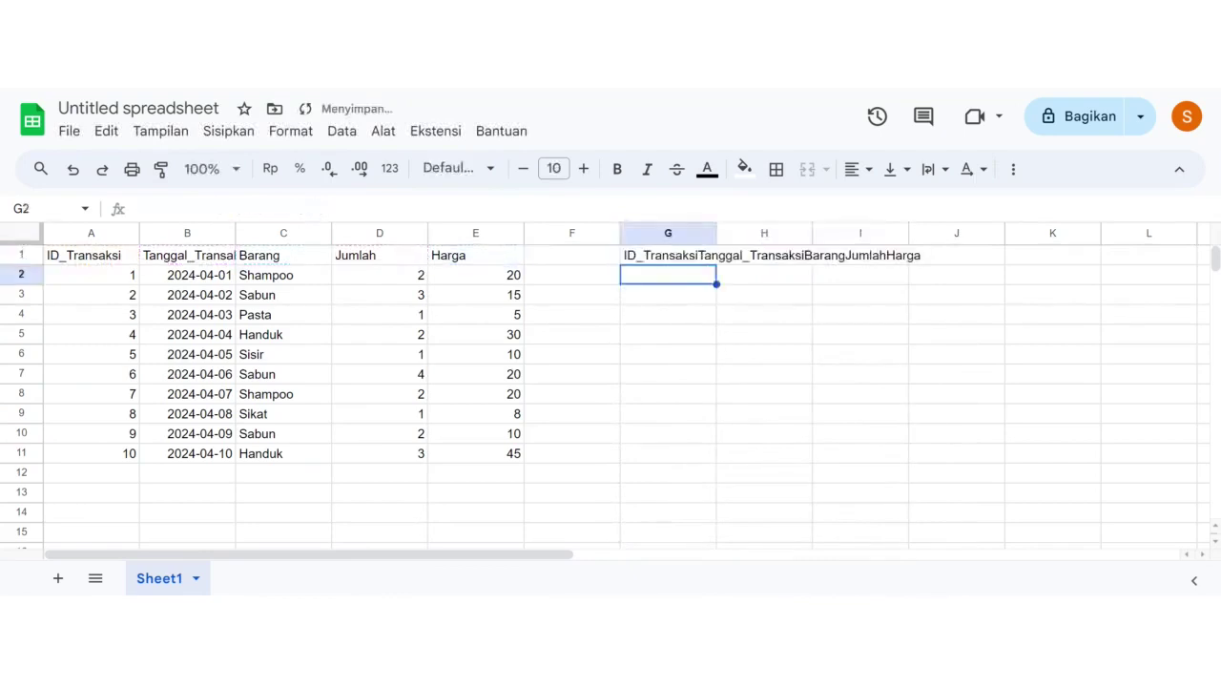
{"action": "left_click", "coordinate": [649, 262]}
{"action": "left_click_drag", "start_coordinate": [716, 265], "coordinate": [715, 460]}
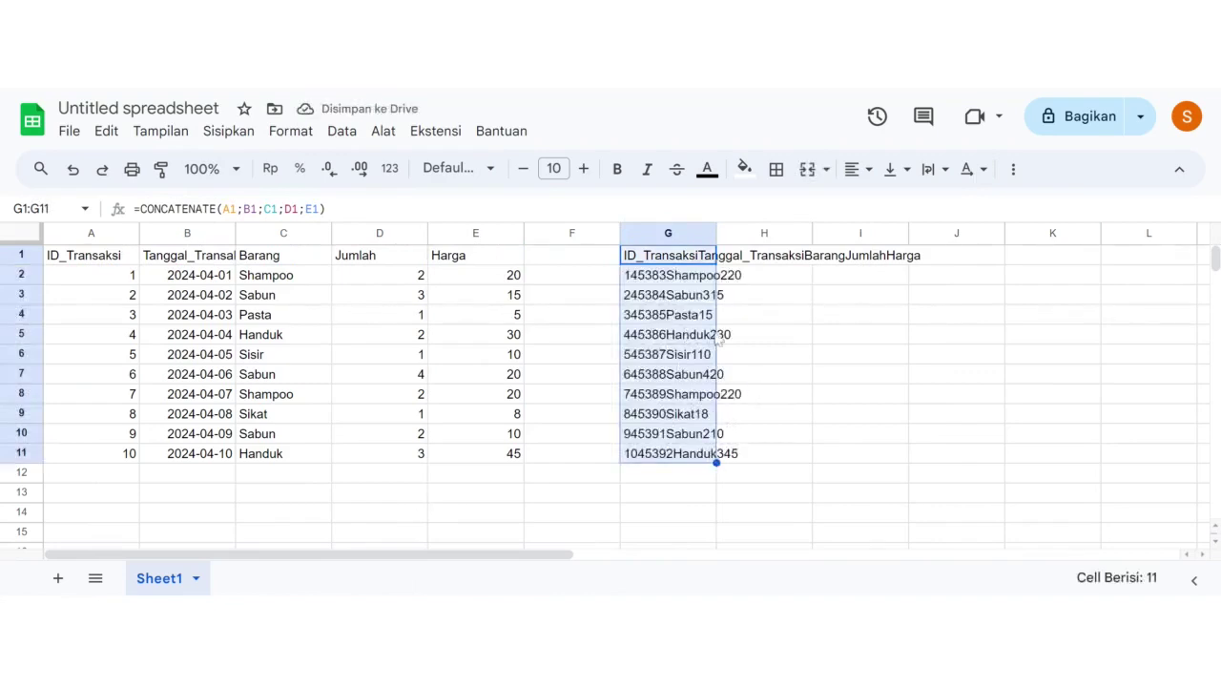
Step: Rename the current sheet as "data mentah"
{"action": "double_click", "coordinate": [156, 580]}
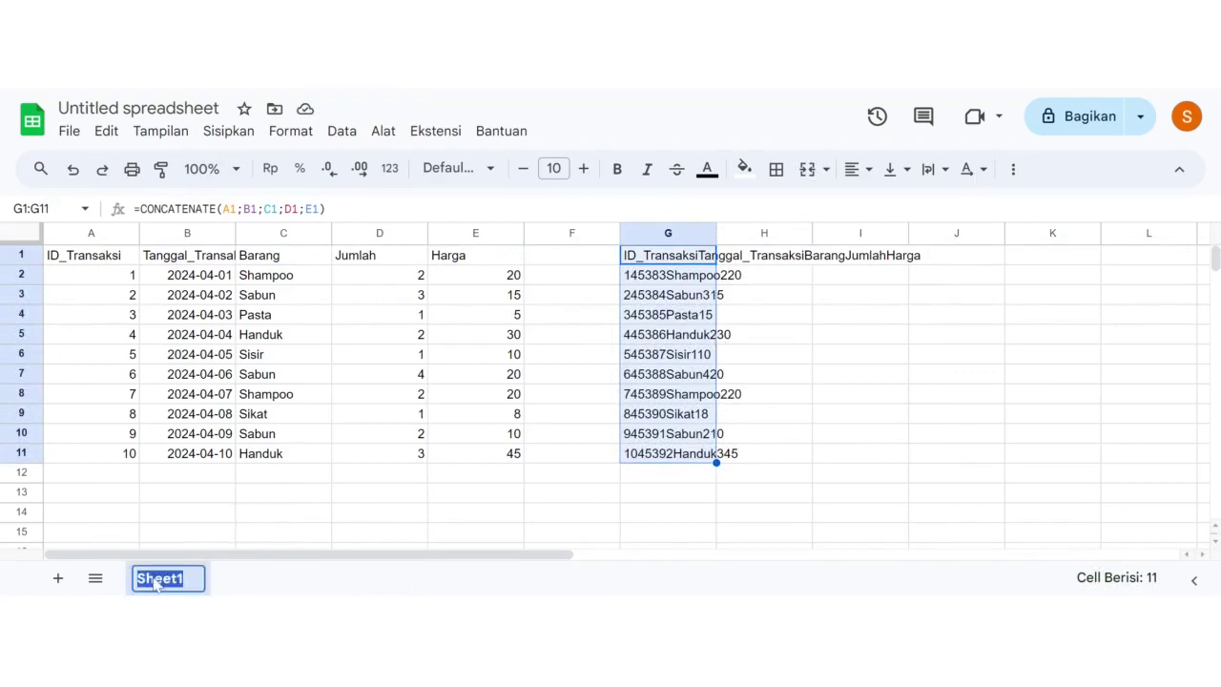
{"action": "key", "text": "BackSpace"}
{"action": "type", "text": "D"}
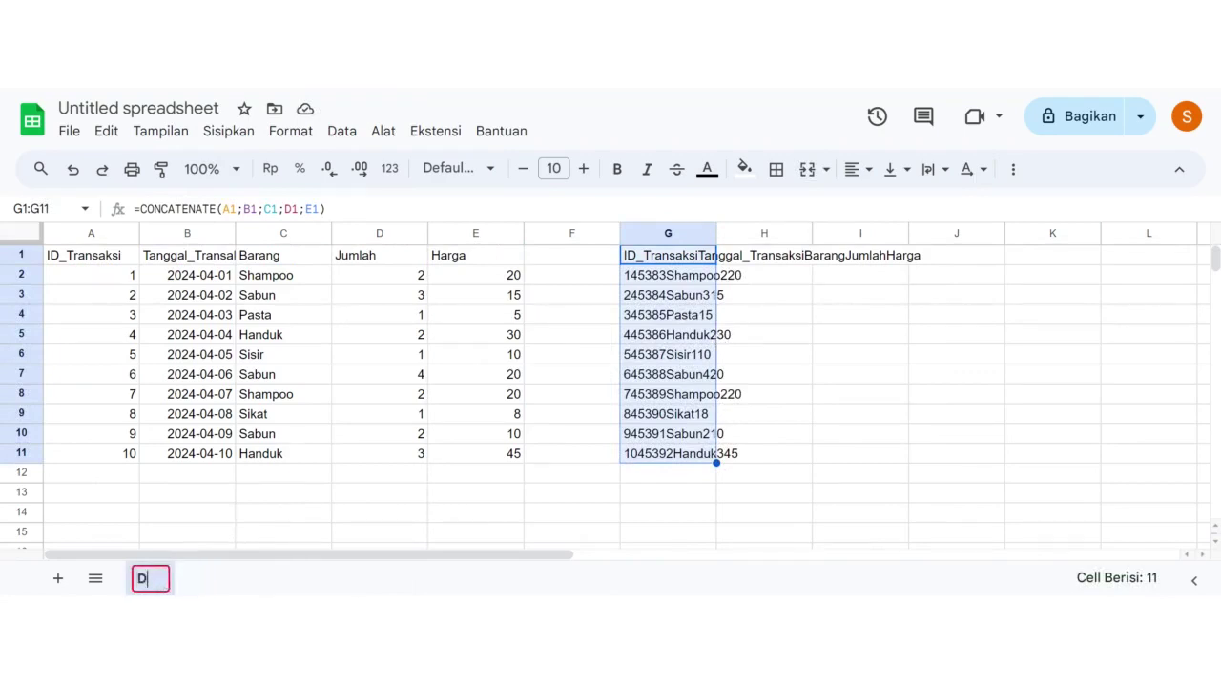
{"action": "key", "text": "BackSpace"}
{"action": "type", "text": "data m"}
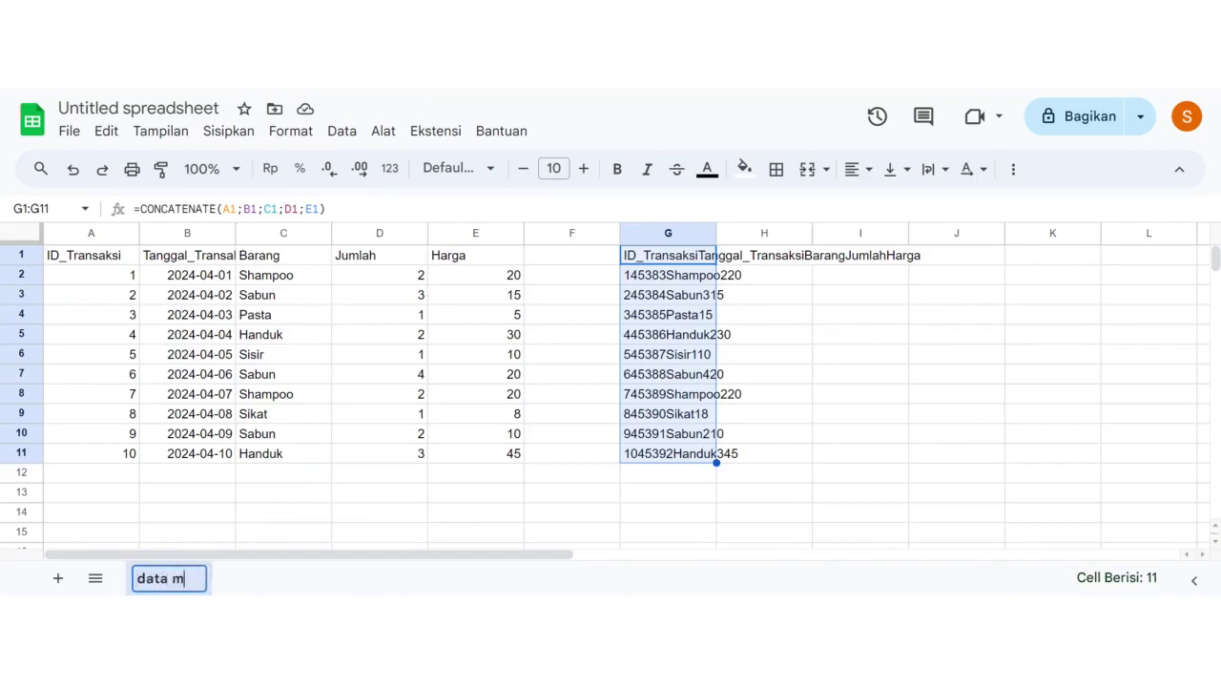
{"action": "type", "text": "entah"}
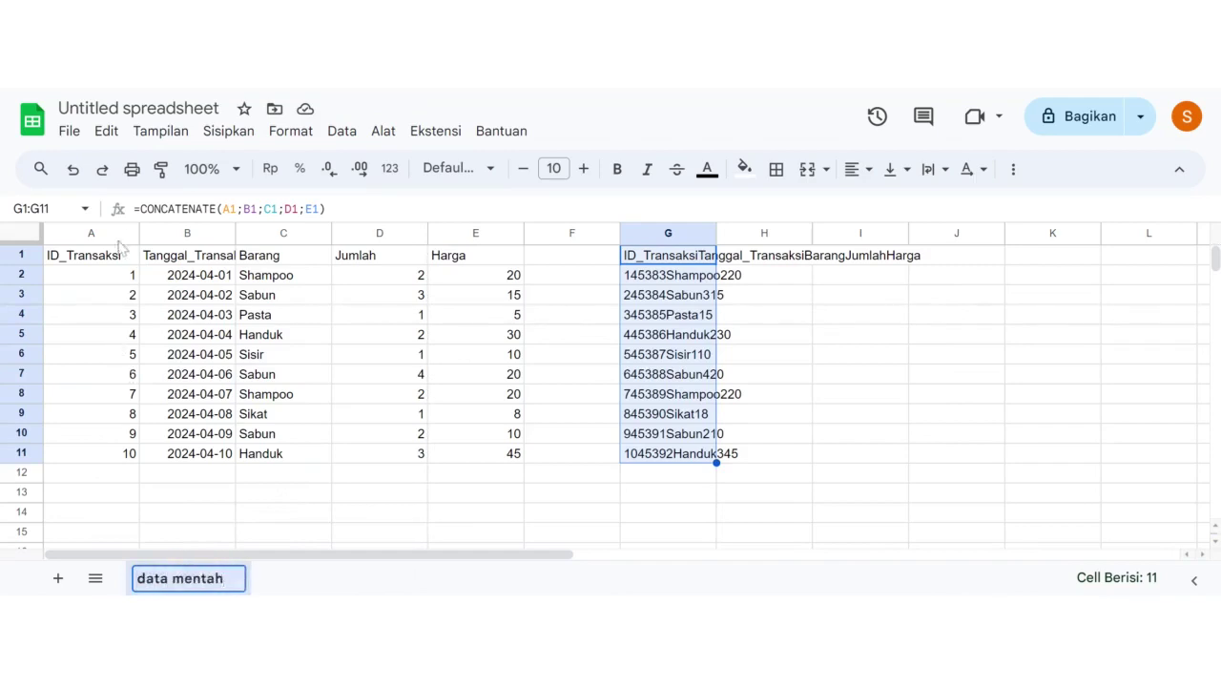
{"action": "key", "text": "Return"}
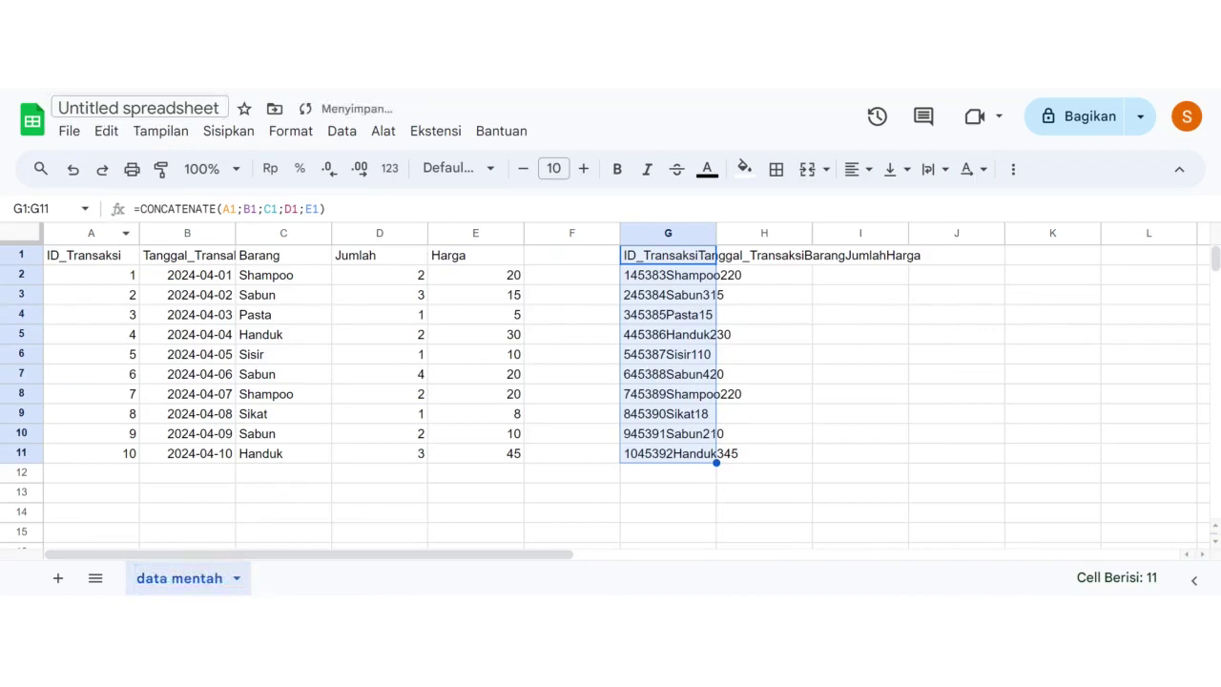
Step: Rename the spreadsheet file as "Data Penjualan"
{"action": "left_click", "coordinate": [139, 108]}
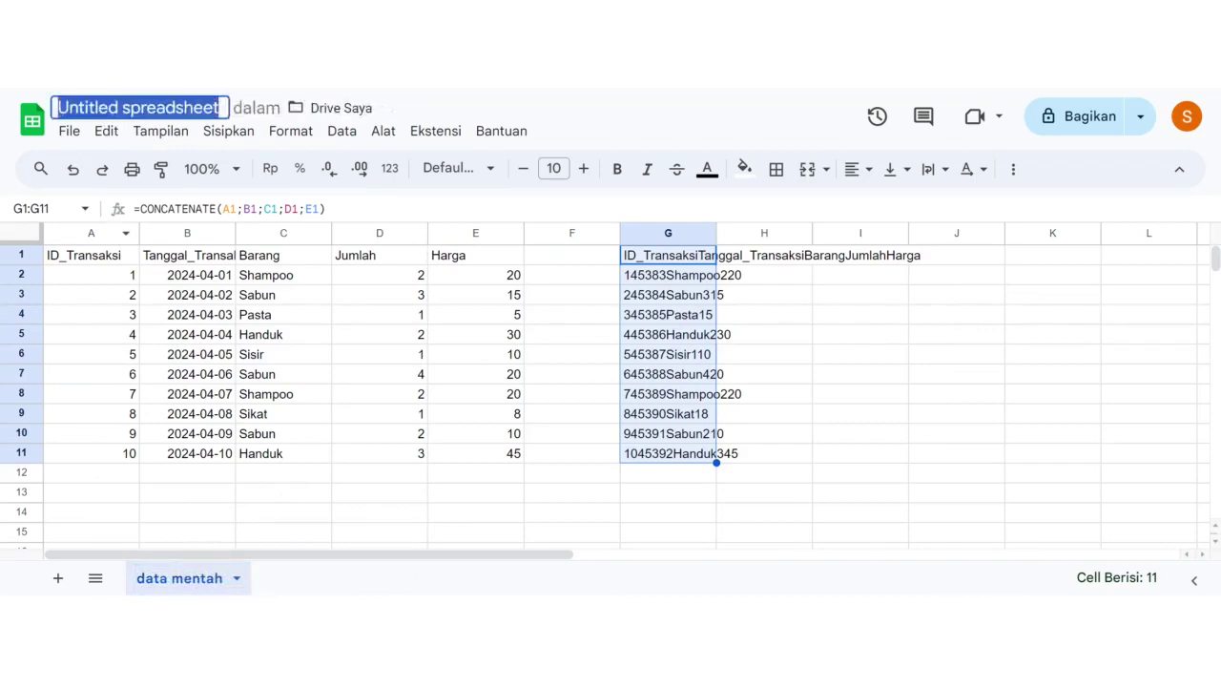
{"action": "key", "text": "BackSpace"}
{"action": "type", "text": "Dat"}
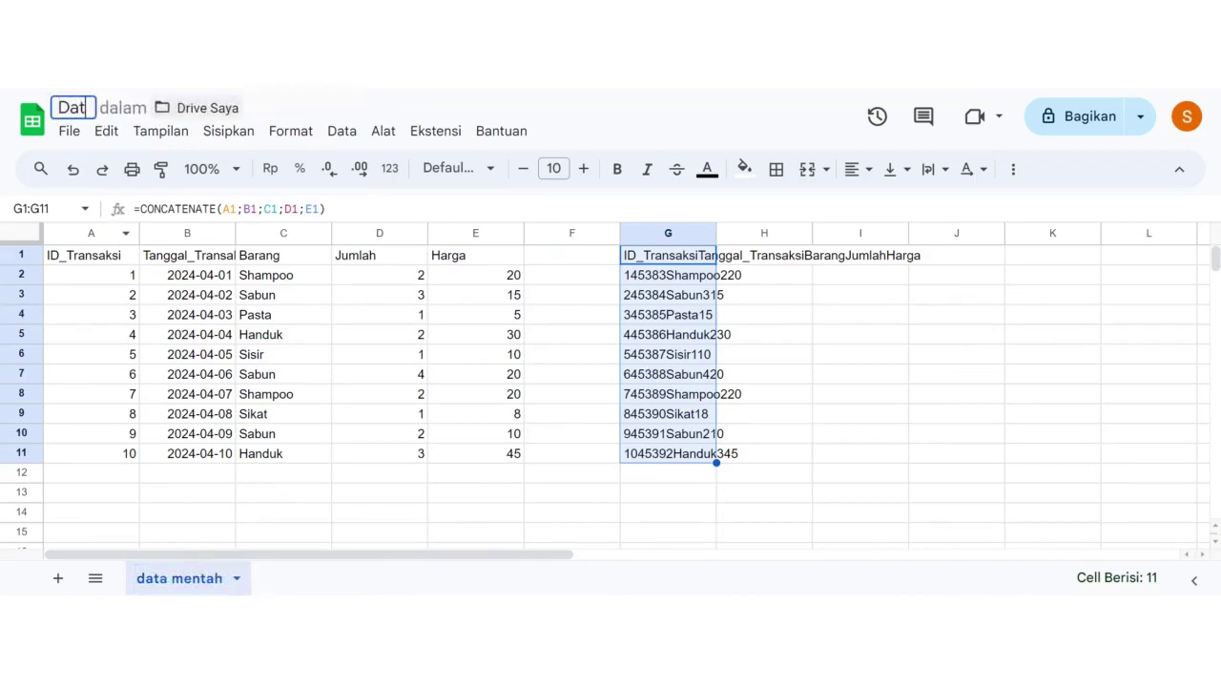
{"action": "type", "text": "a Penjualan"}
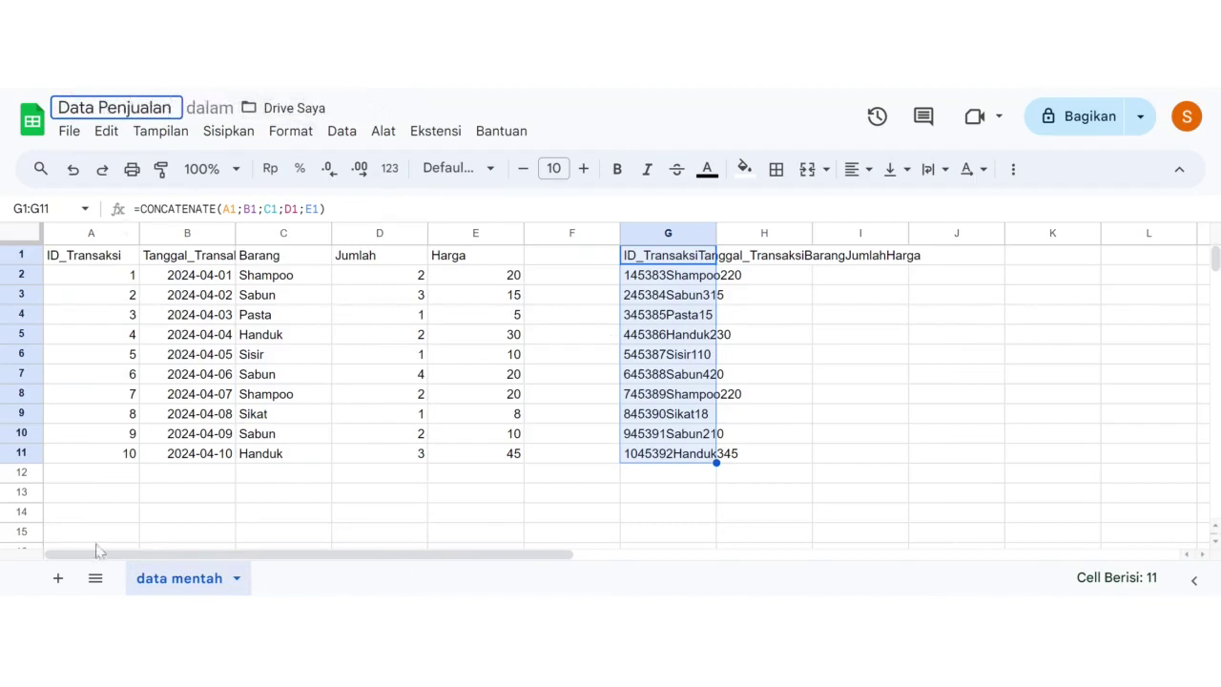
{"action": "left_click", "coordinate": [351, 531]}
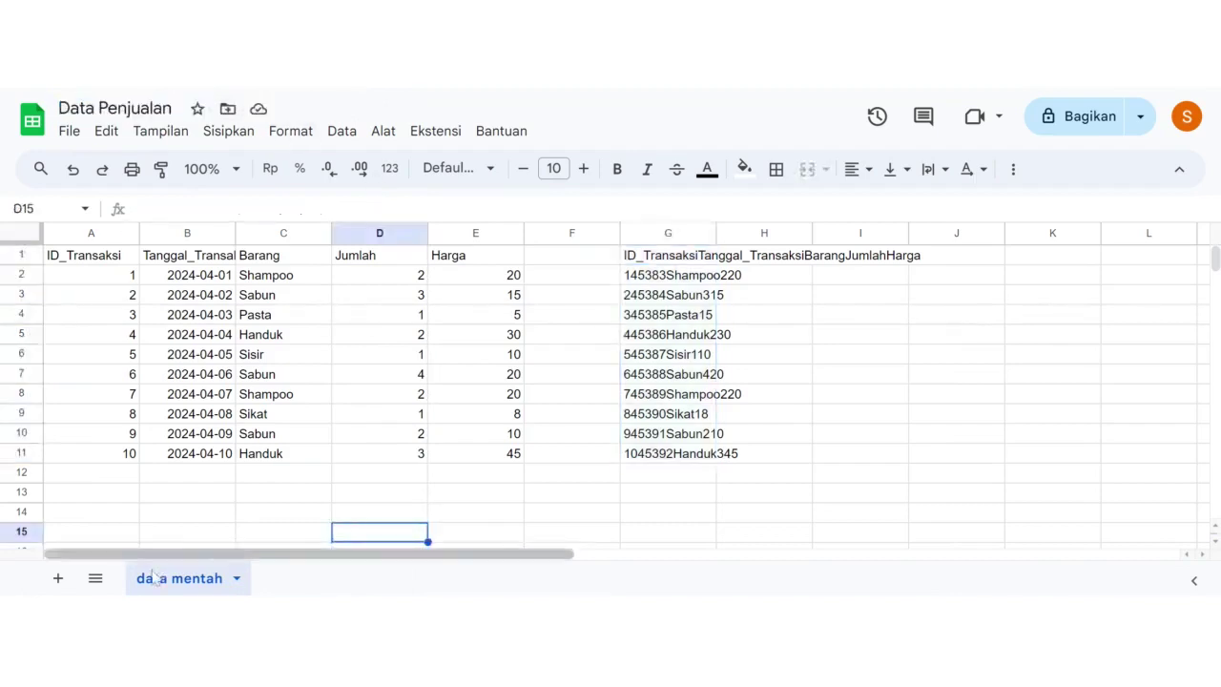
Step: Add a new sheet and copy the table A1:E11 from "data mentah" into it, starting at A1
{"action": "left_click", "coordinate": [58, 580]}
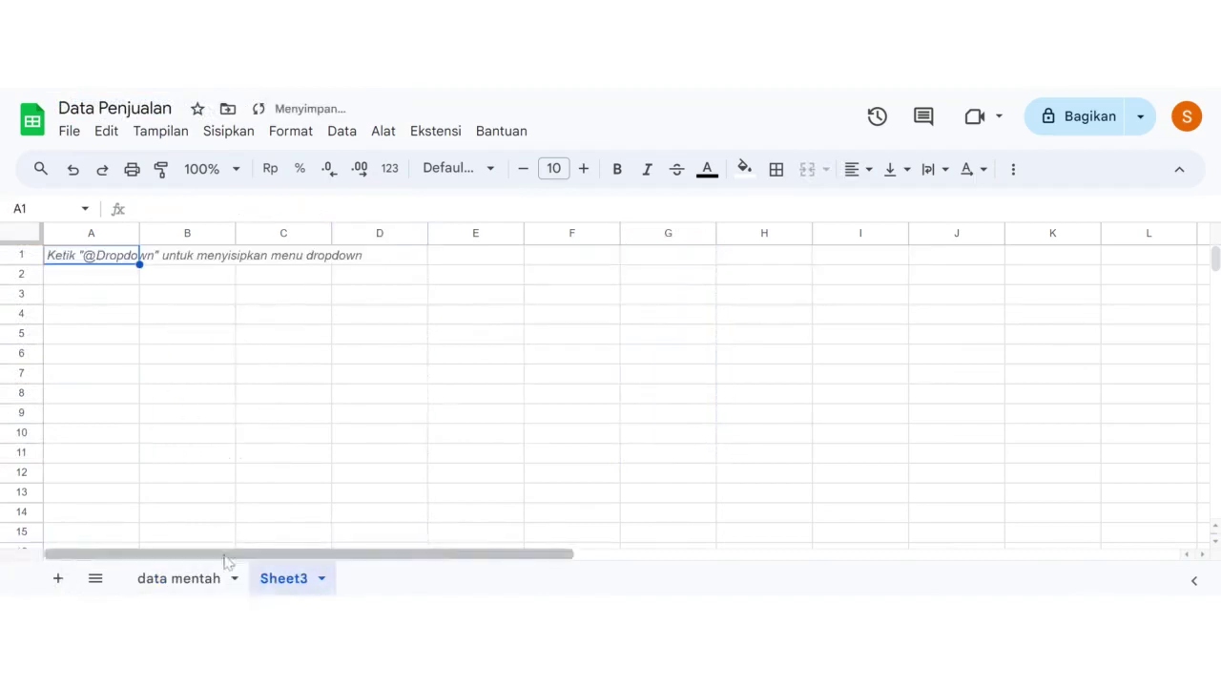
{"action": "left_click", "coordinate": [180, 578]}
{"action": "left_click_drag", "start_coordinate": [88, 255], "coordinate": [518, 464]}
{"action": "key", "text": "ctrl+c"}
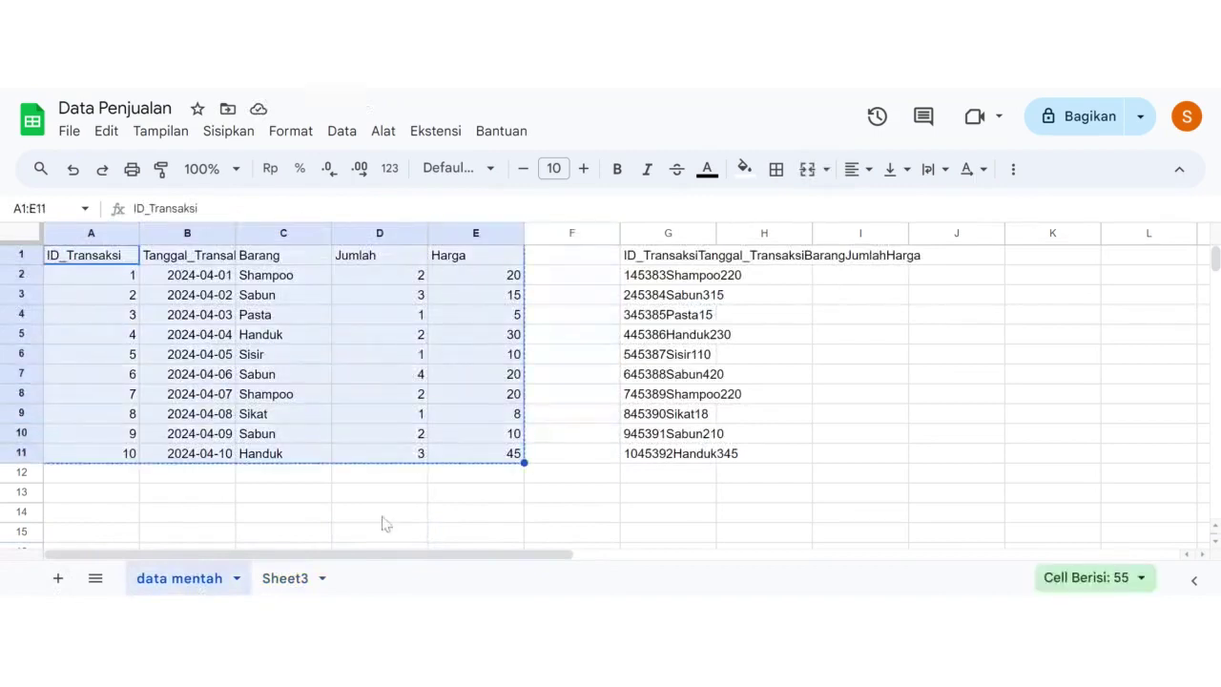
{"action": "left_click", "coordinate": [284, 583]}
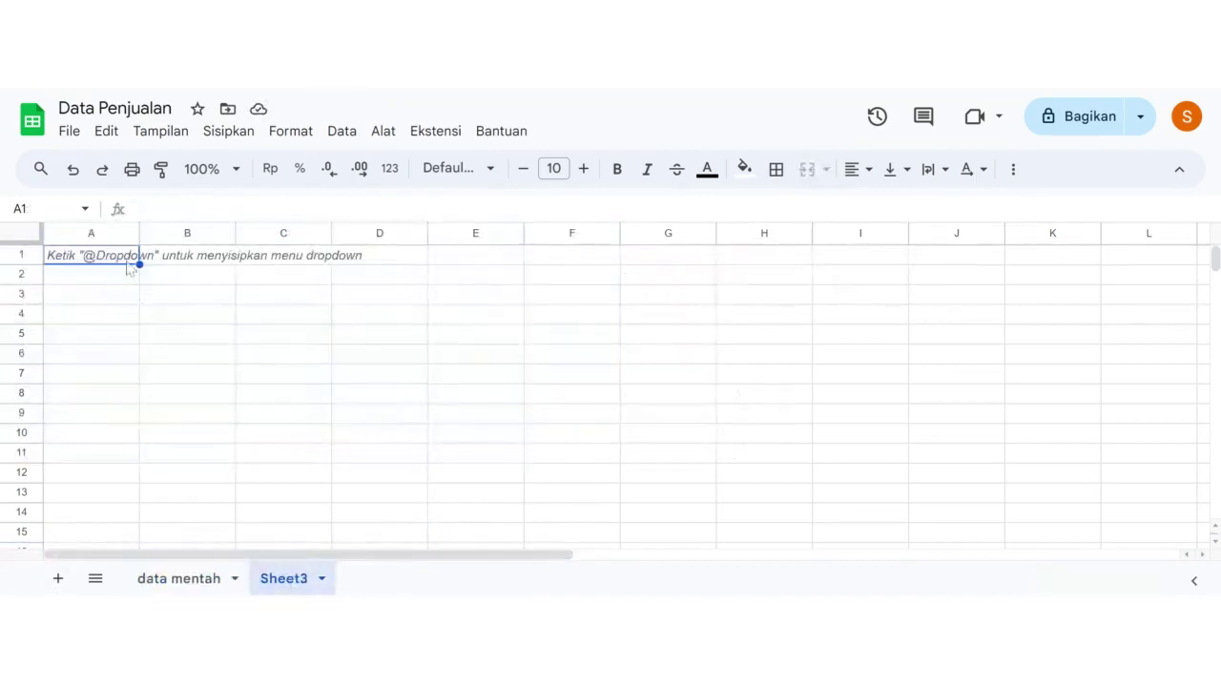
{"action": "key", "text": "ctrl+v"}
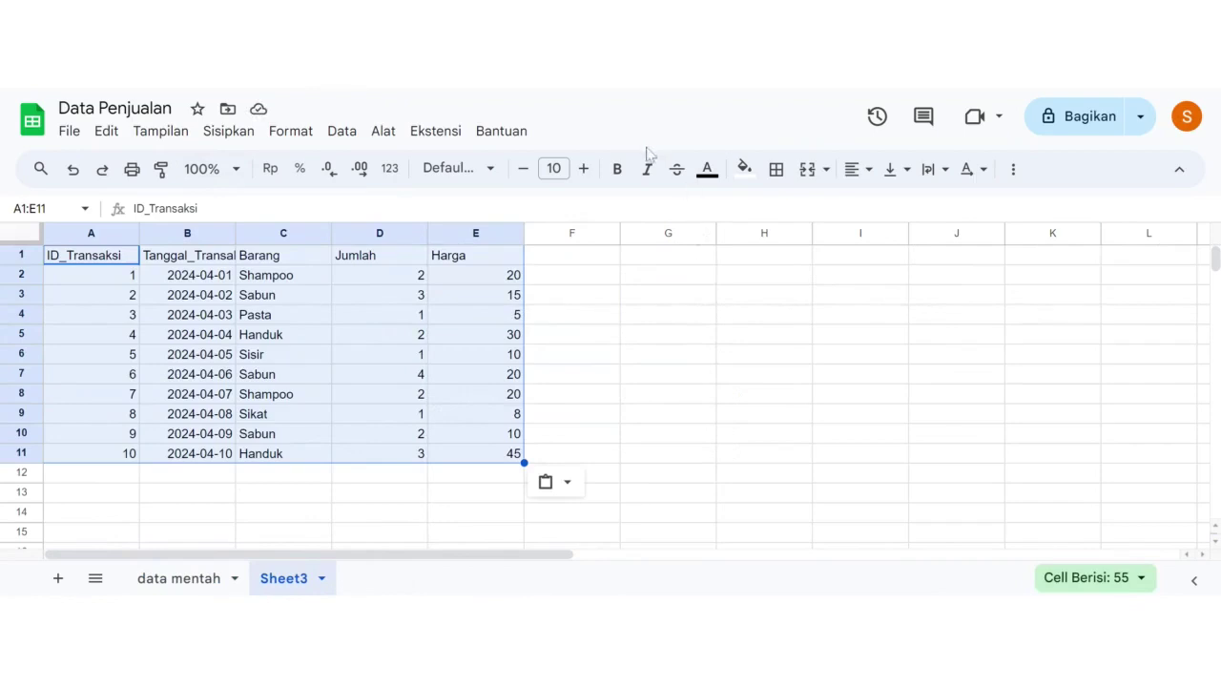
Step: Find the "Hapus baris duplikat" command and run it on A1:E11 with all columns A to E analysed
{"action": "left_click", "coordinate": [503, 130]}
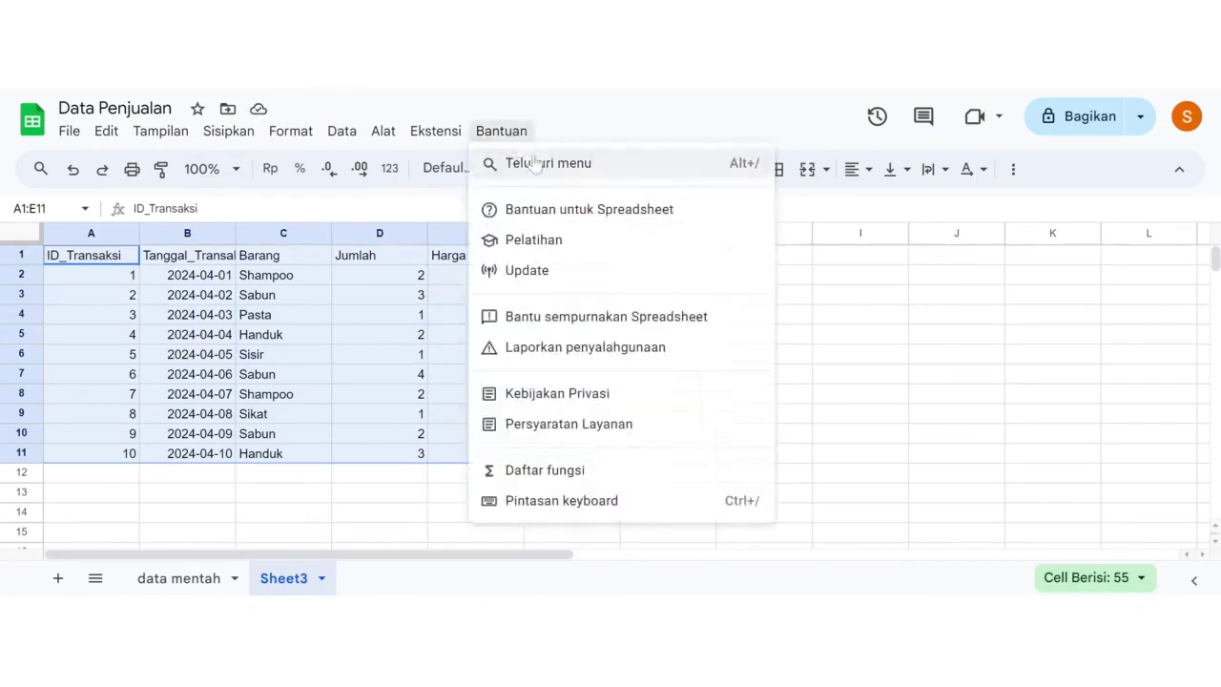
{"action": "left_click", "coordinate": [536, 163]}
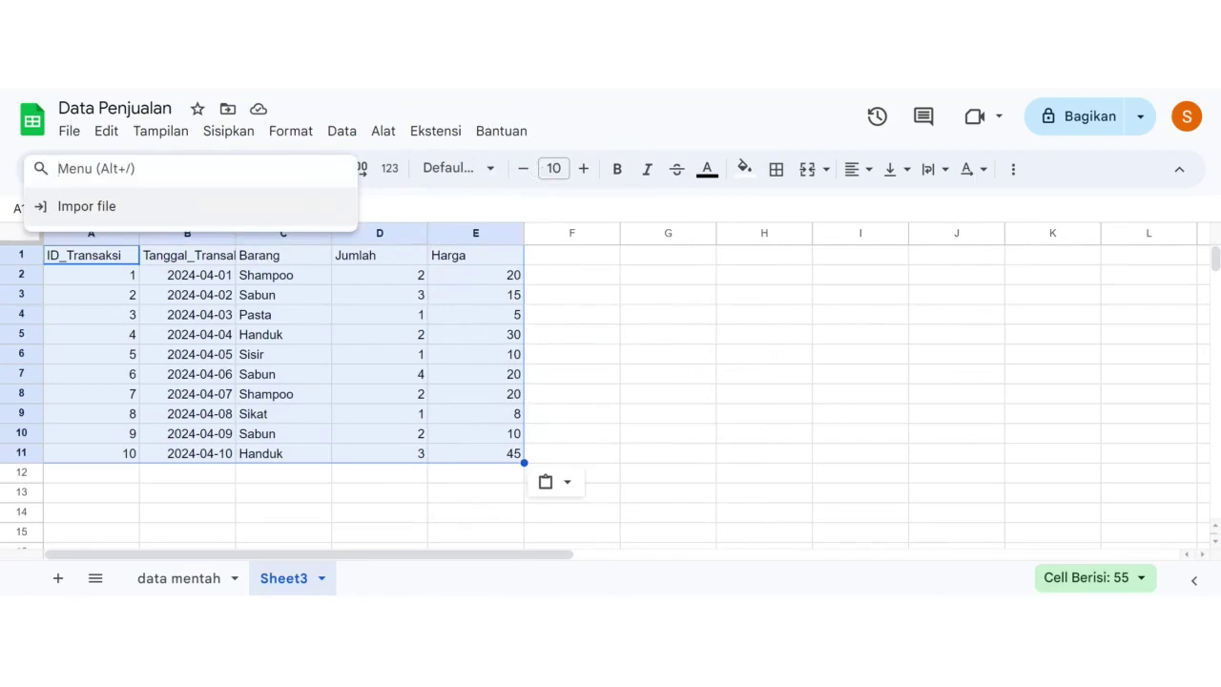
{"action": "type", "text": "Hap"}
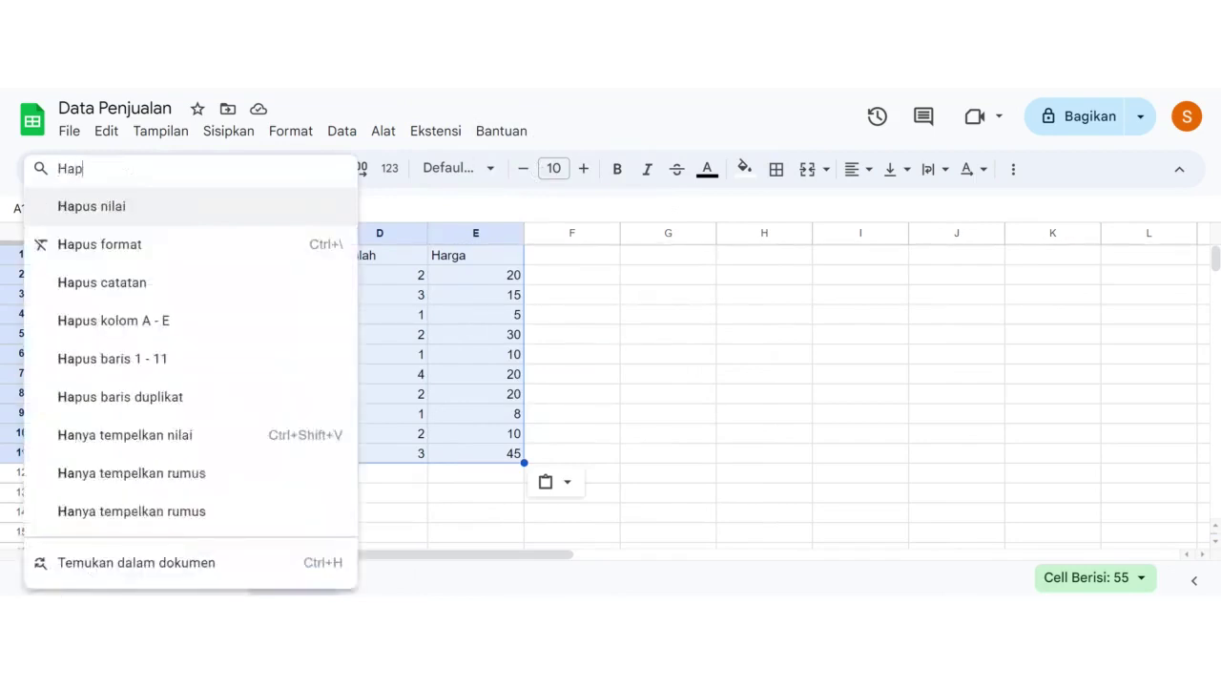
{"action": "type", "text": "us baris"}
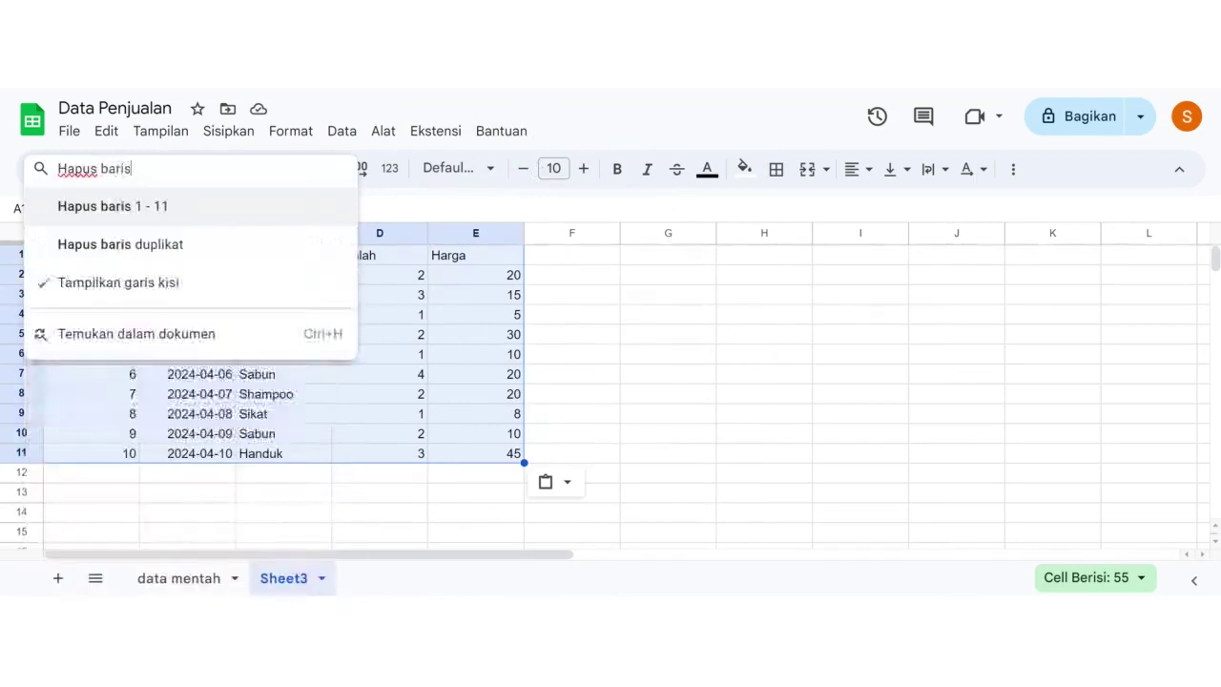
{"action": "type", "text": " k"}
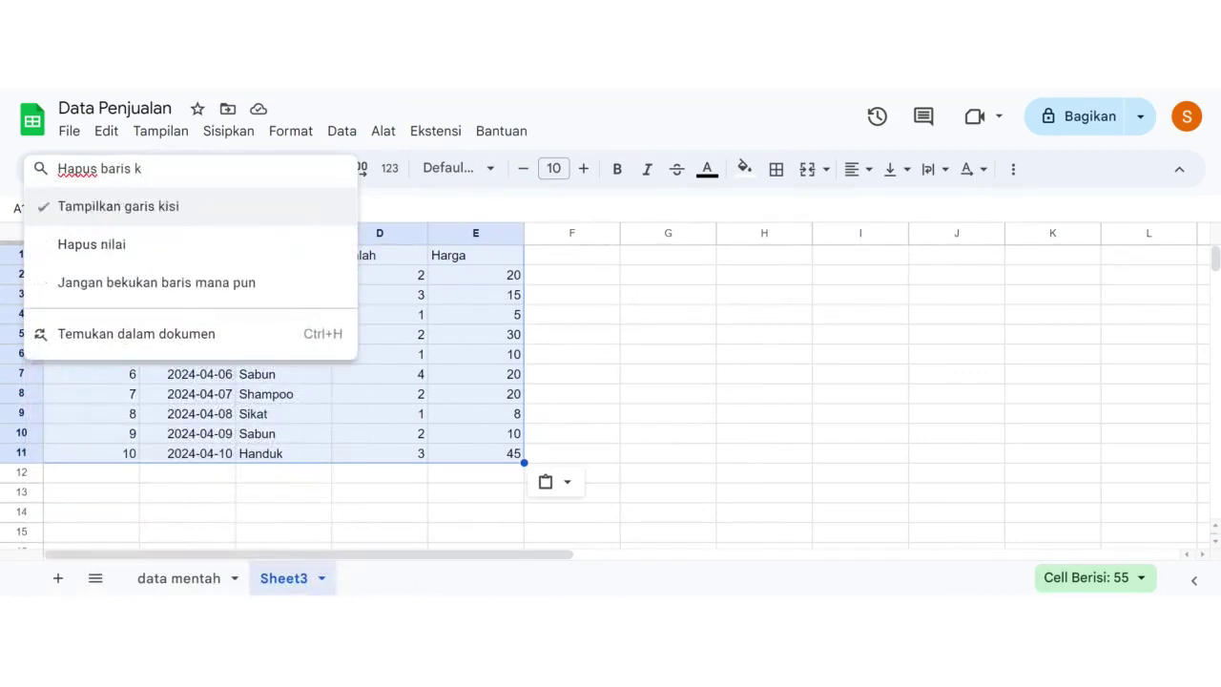
{"action": "key", "text": "BackSpace"}
{"action": "type", "text": "dup"}
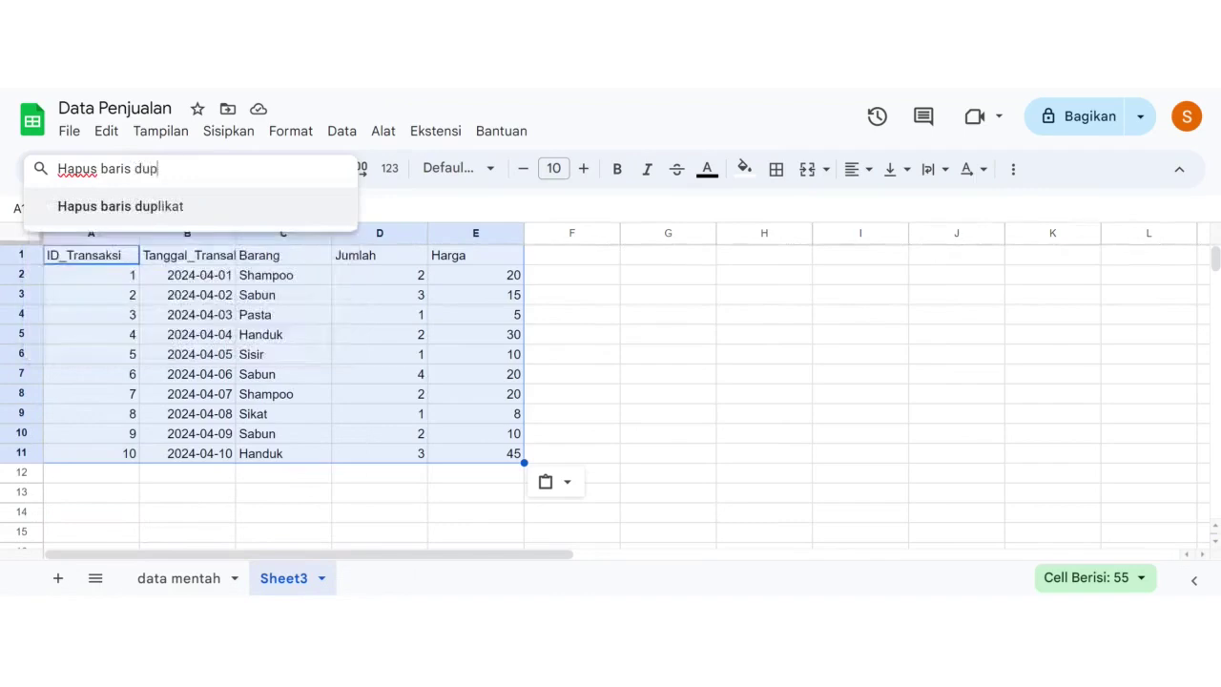
{"action": "type", "text": "likat"}
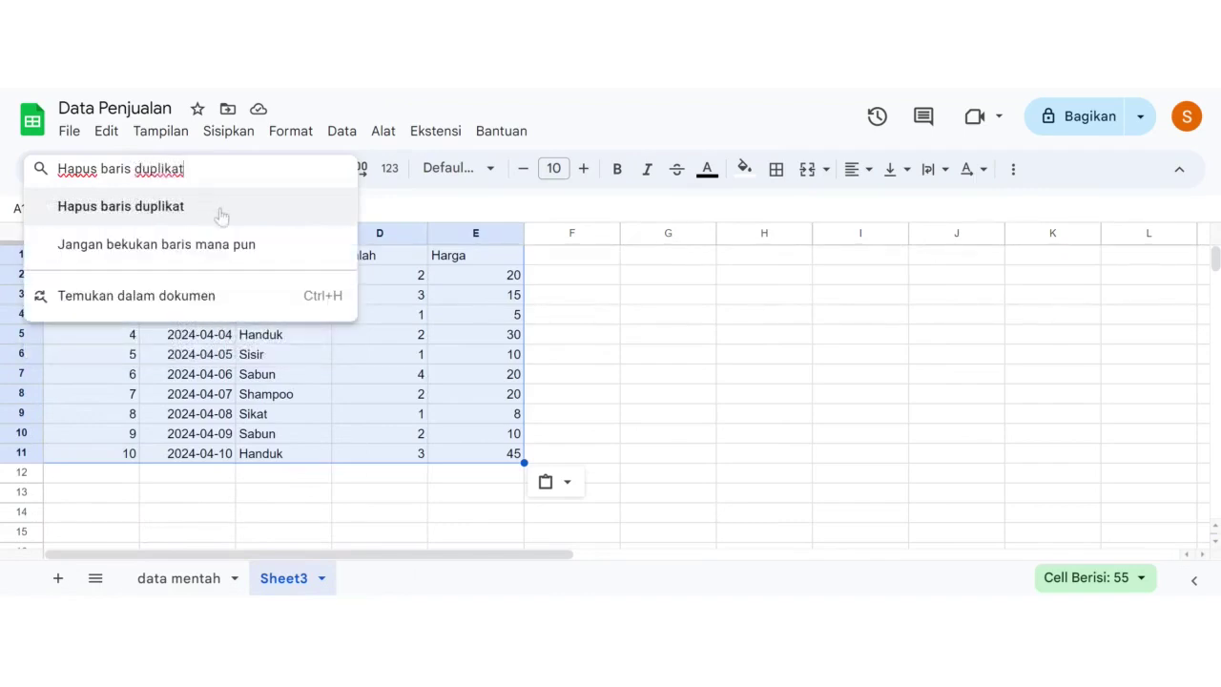
{"action": "left_click", "coordinate": [218, 210]}
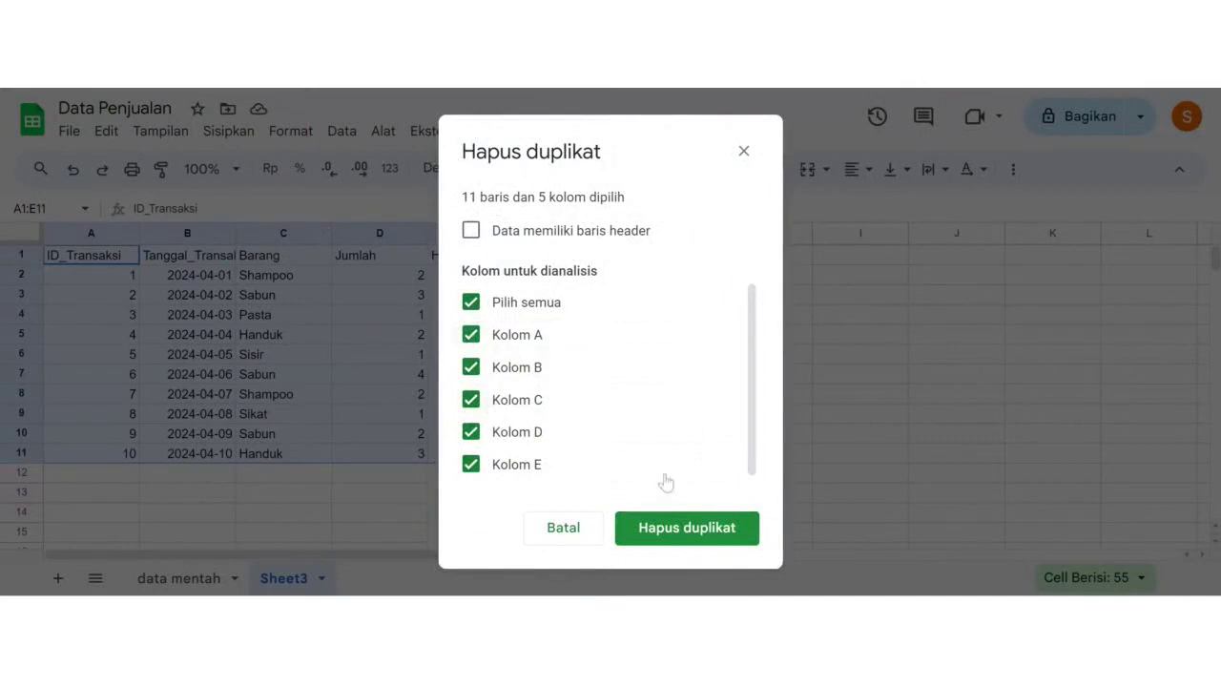
{"action": "left_click", "coordinate": [656, 530]}
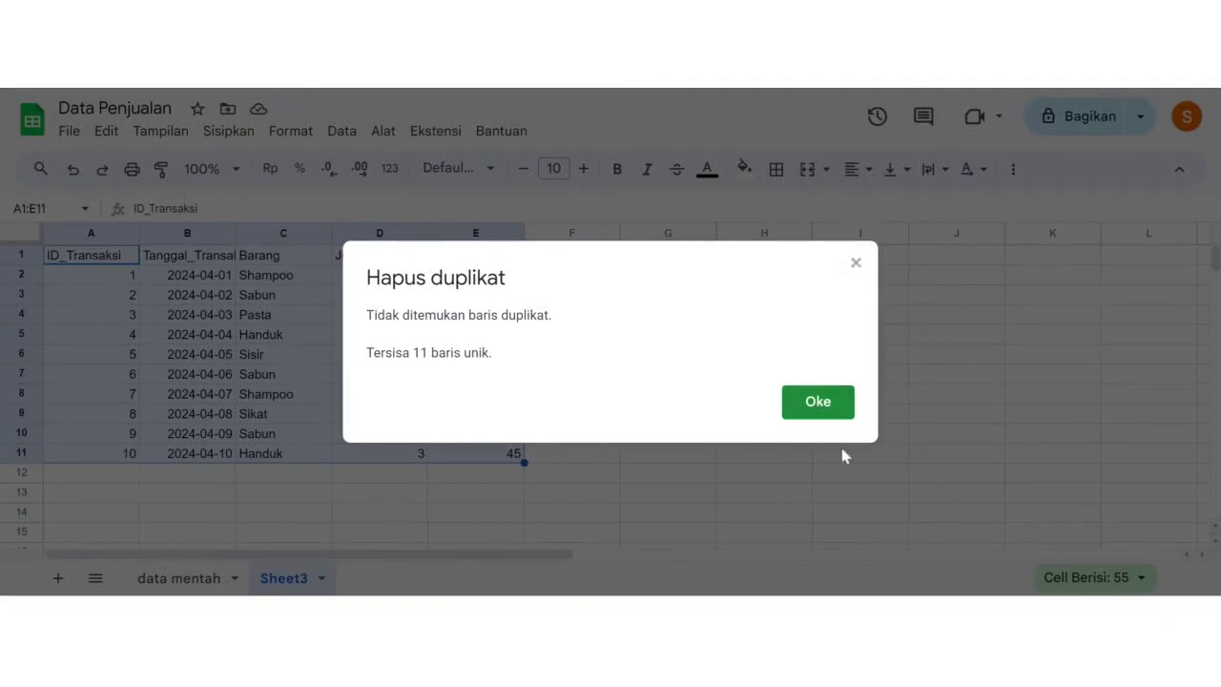
{"action": "left_click", "coordinate": [818, 401]}
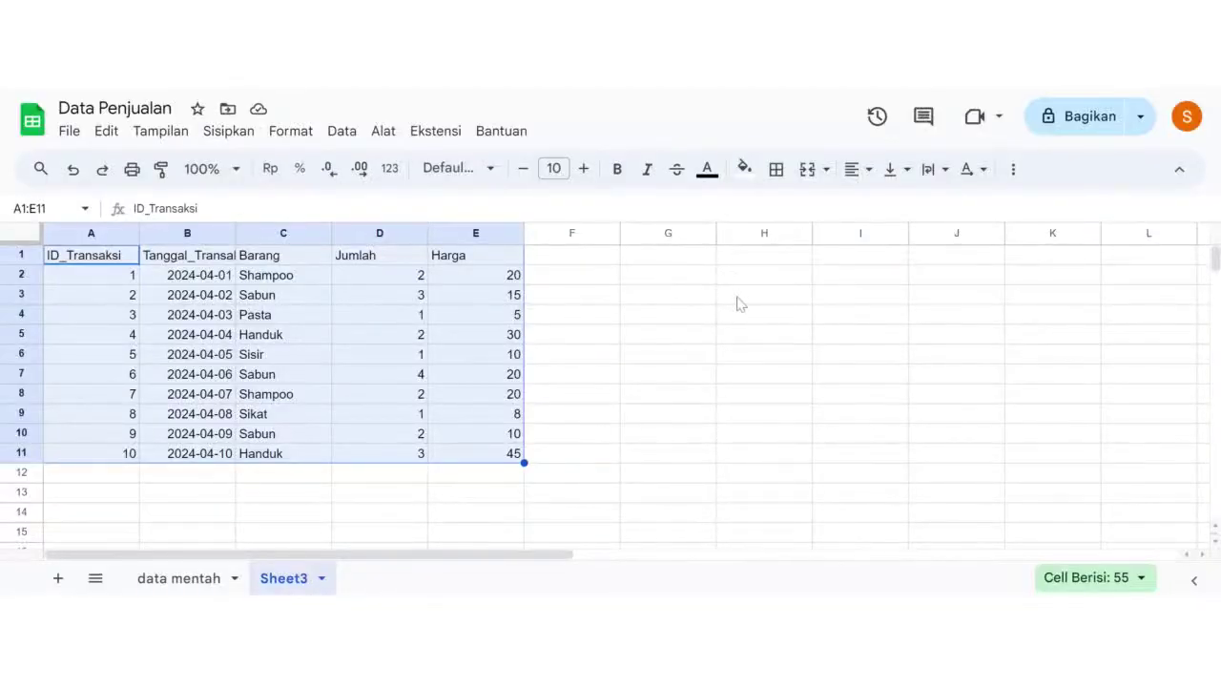
Step: Enter the label COUNTIF in C12, below the Barang column
{"action": "left_click", "coordinate": [361, 474]}
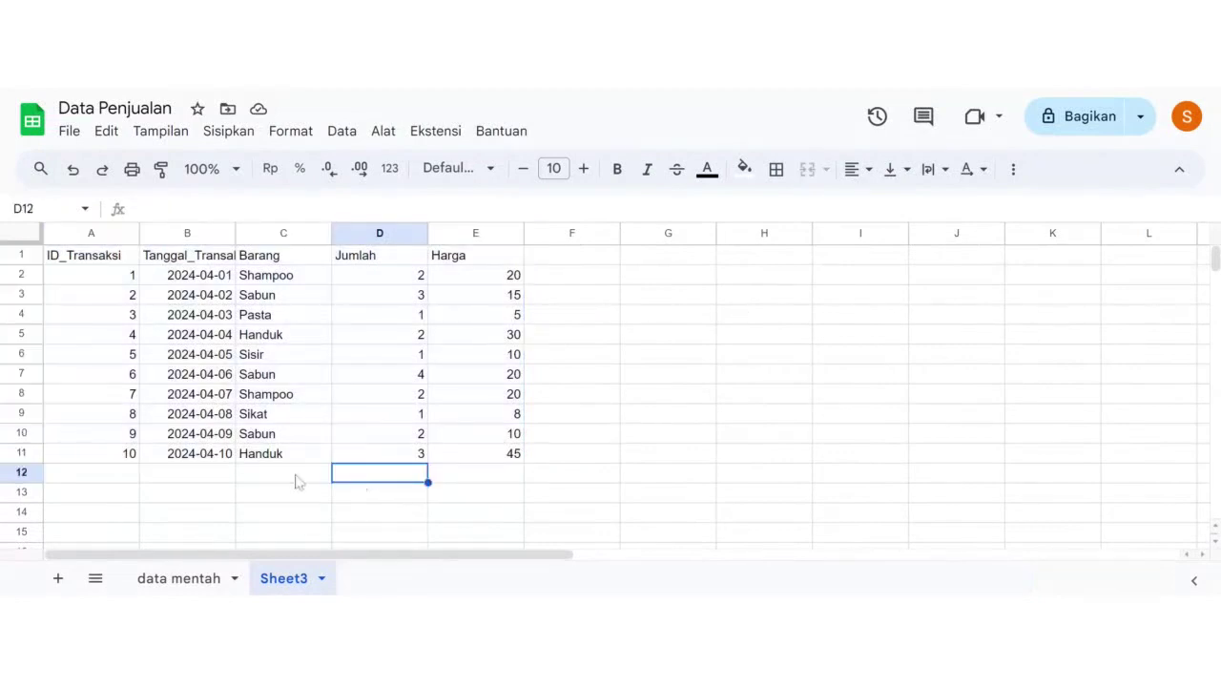
{"action": "left_click", "coordinate": [266, 484]}
{"action": "type", "text": "COUNTIF"}
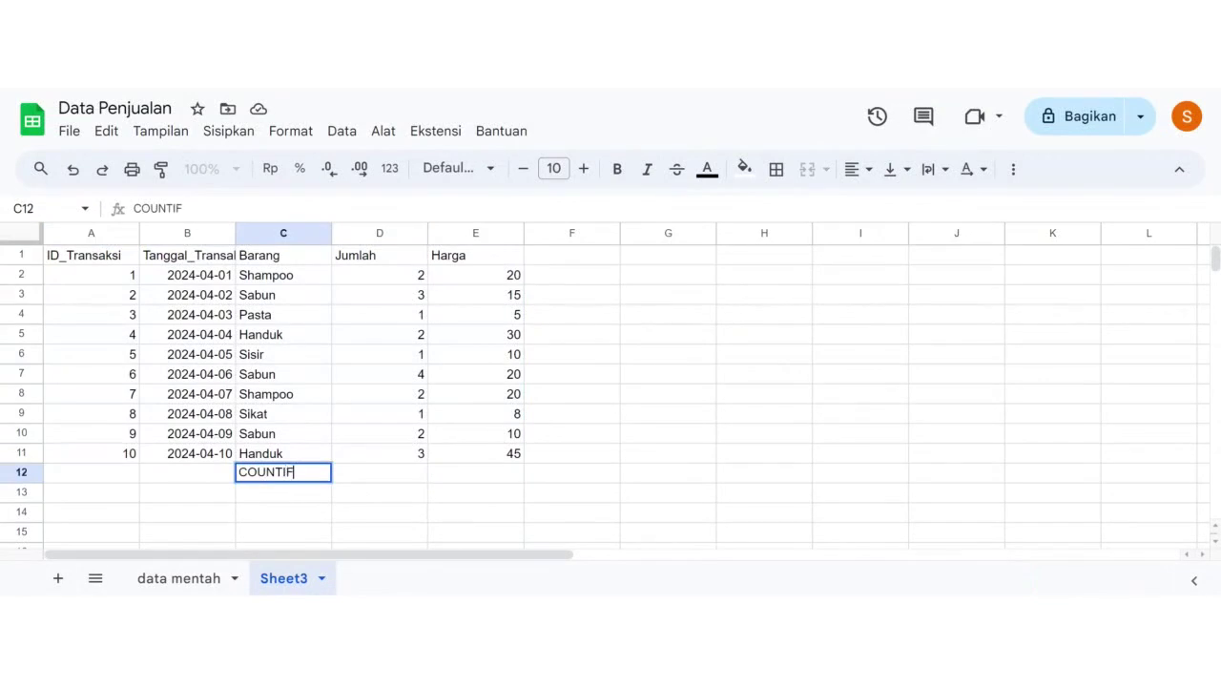
Step: Enter =COUNTIF(D2:D11;"2") in D12 and check the matching cells in the Jumlah column
{"action": "left_click", "coordinate": [356, 482]}
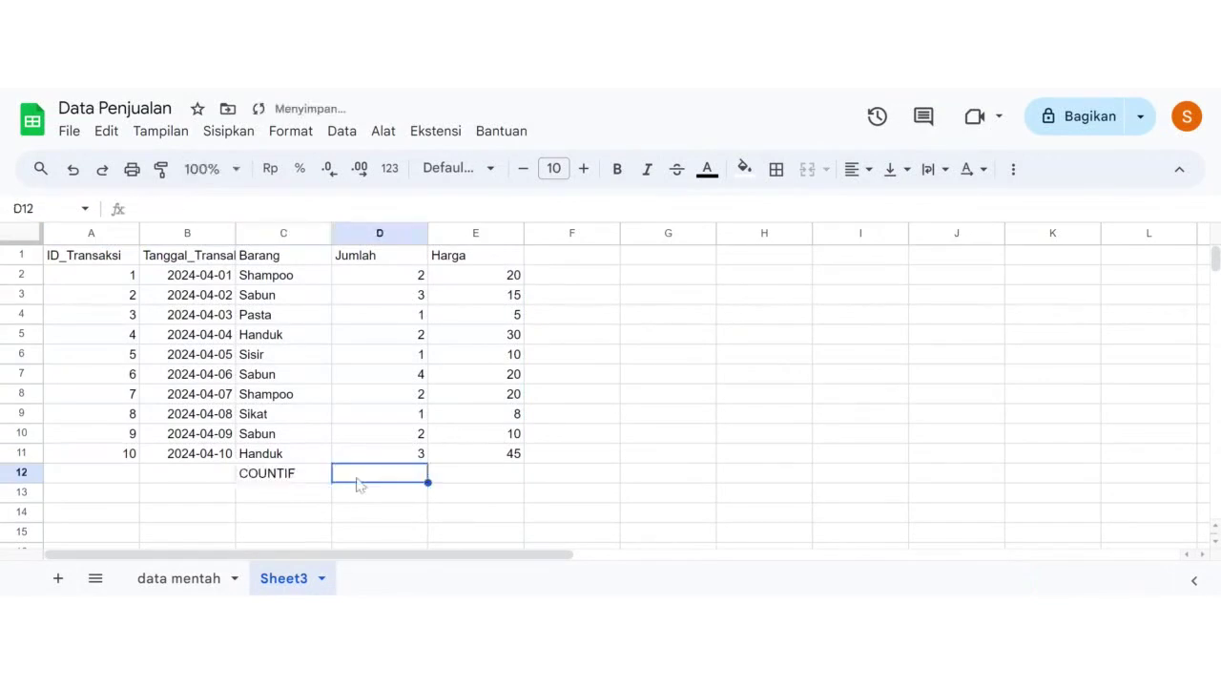
{"action": "type", "text": "=COUN"}
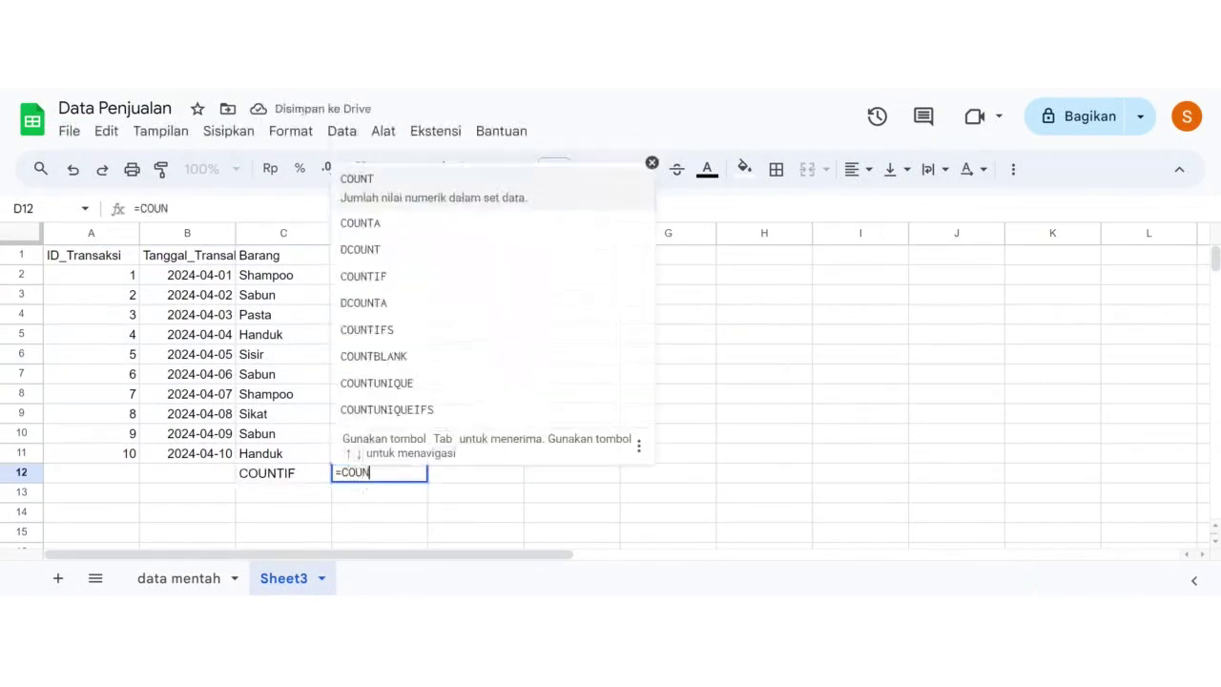
{"action": "type", "text": "TIF("}
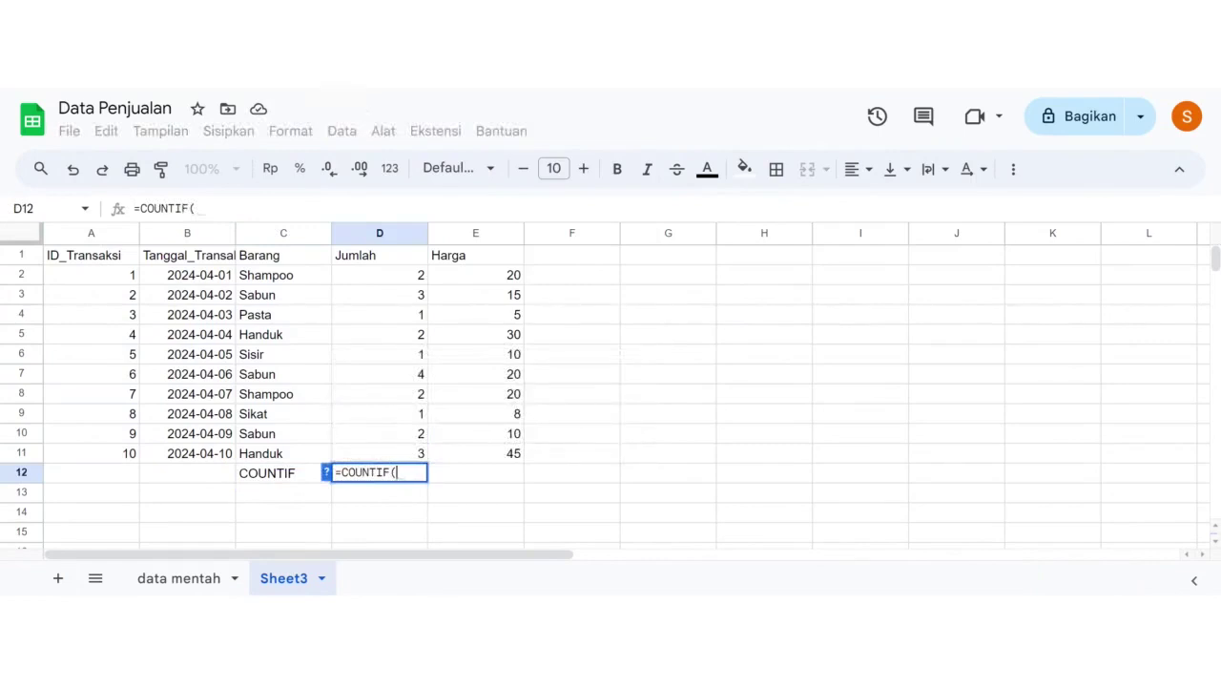
{"action": "type", "text": "D2"}
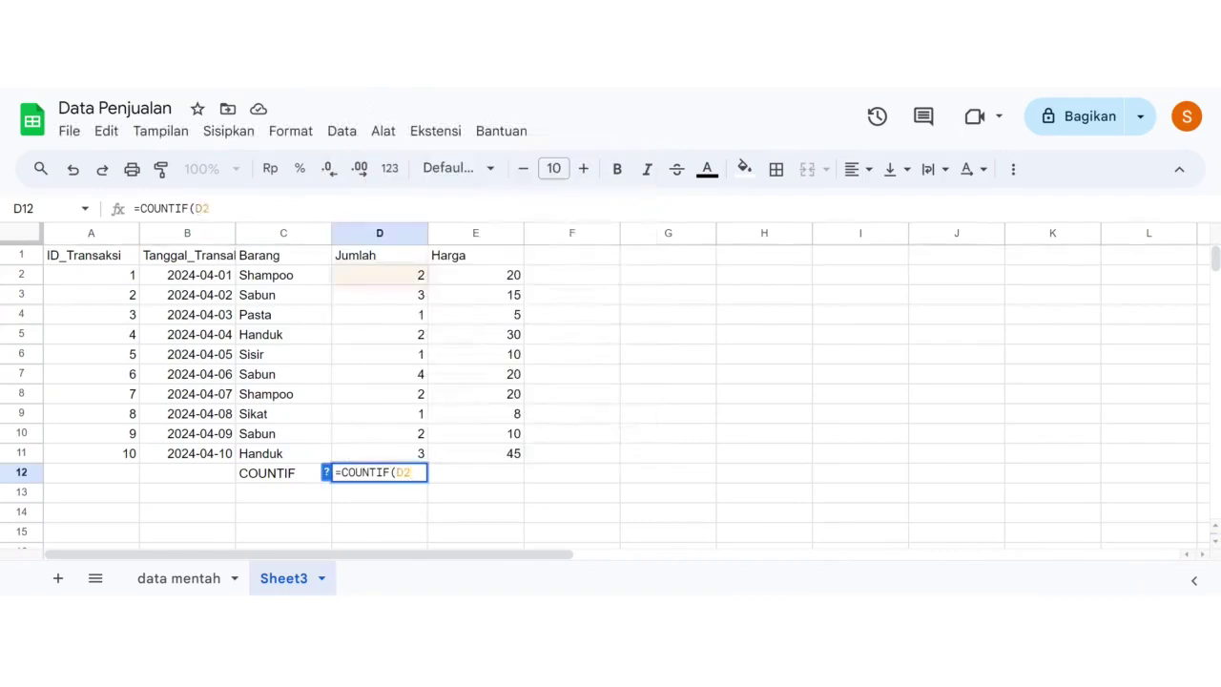
{"action": "type", "text": ":D"}
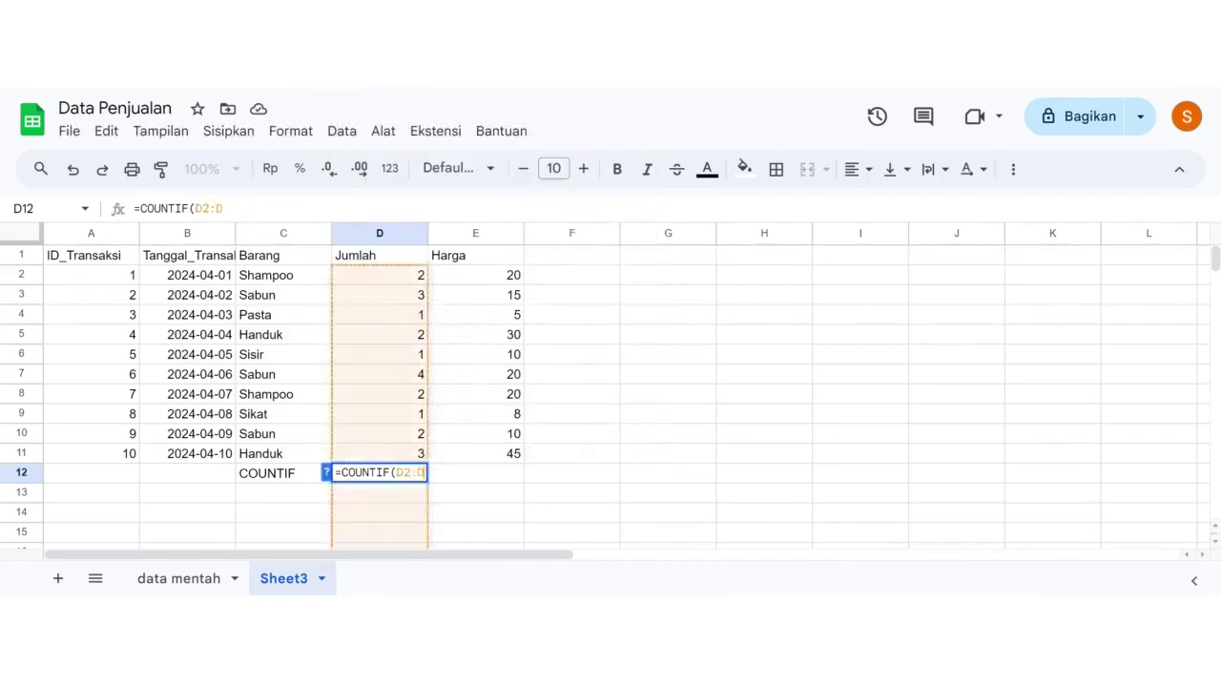
{"action": "type", "text": "11;"}
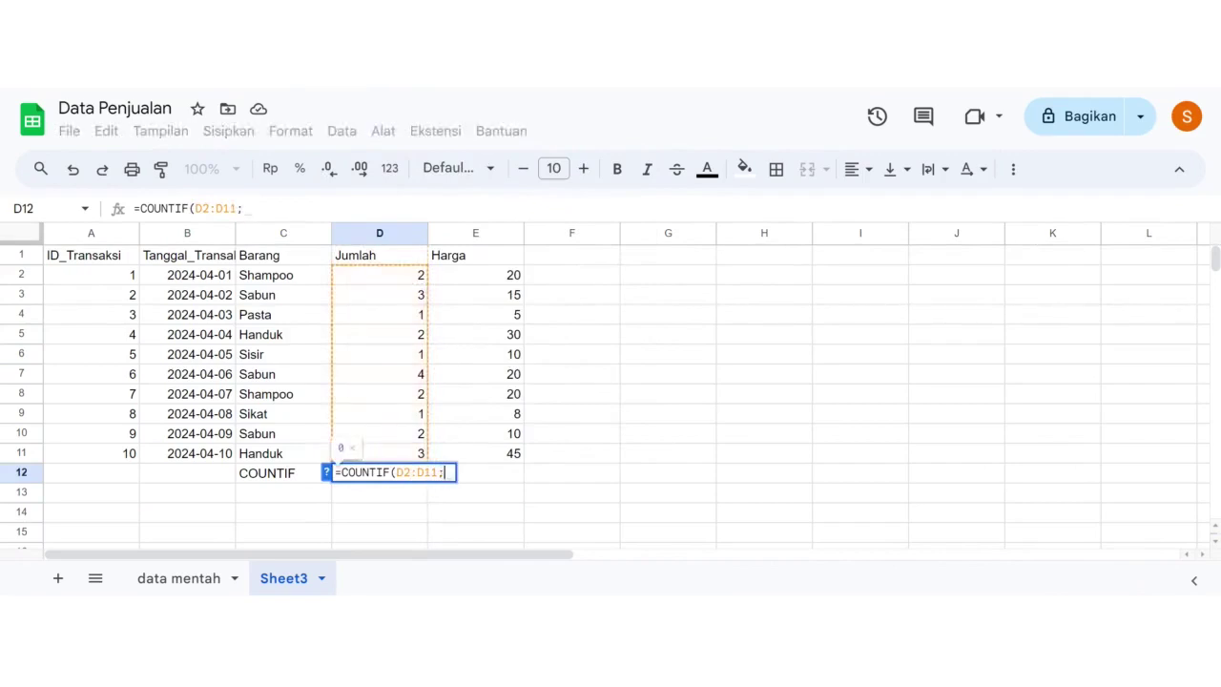
{"action": "type", "text": "\"2\")"}
{"action": "key", "text": "Return"}
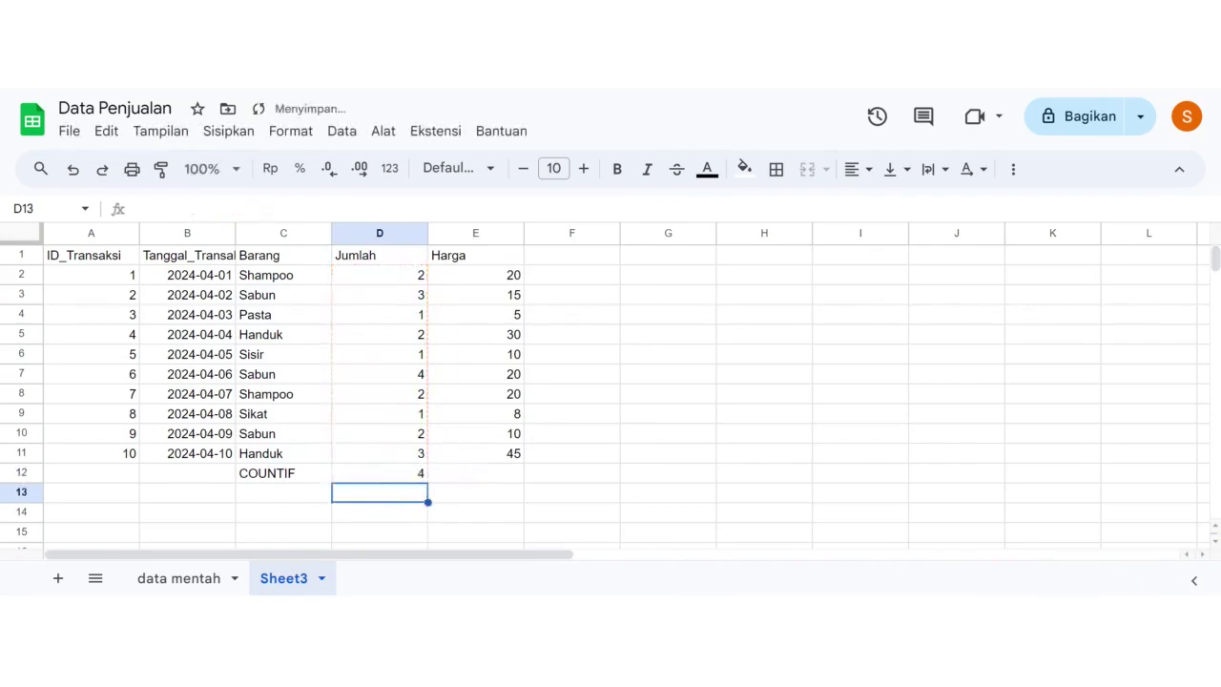
{"action": "left_click", "coordinate": [410, 280]}
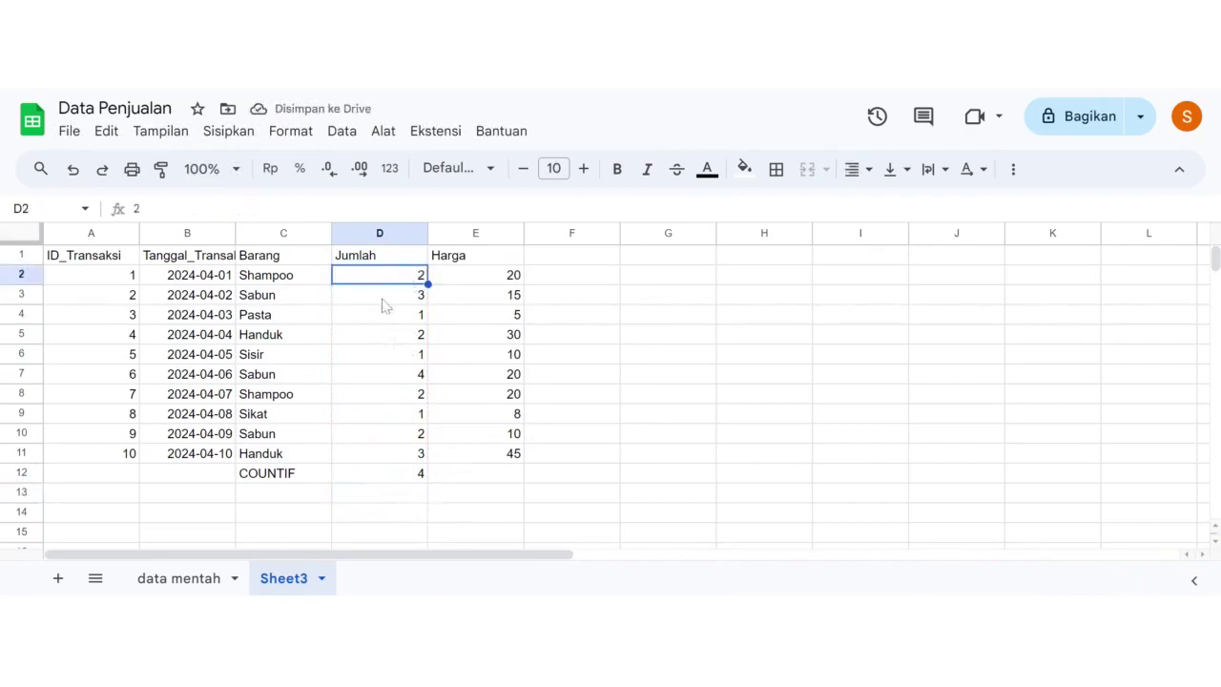
{"action": "left_click", "coordinate": [391, 341]}
{"action": "left_click", "coordinate": [398, 400]}
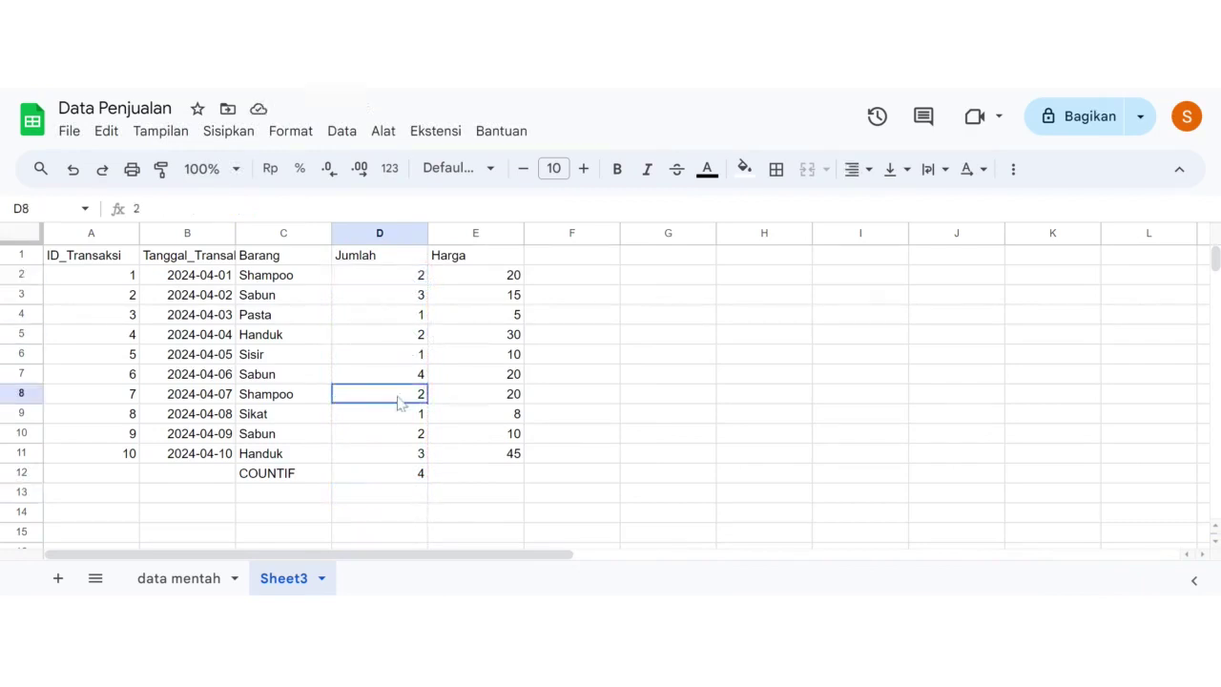
{"action": "left_click", "coordinate": [399, 434]}
Step: Enter the labels SUM, MIN and MAX in C13, C14 and C15, and AVERAGE in F12
{"action": "left_click", "coordinate": [283, 494]}
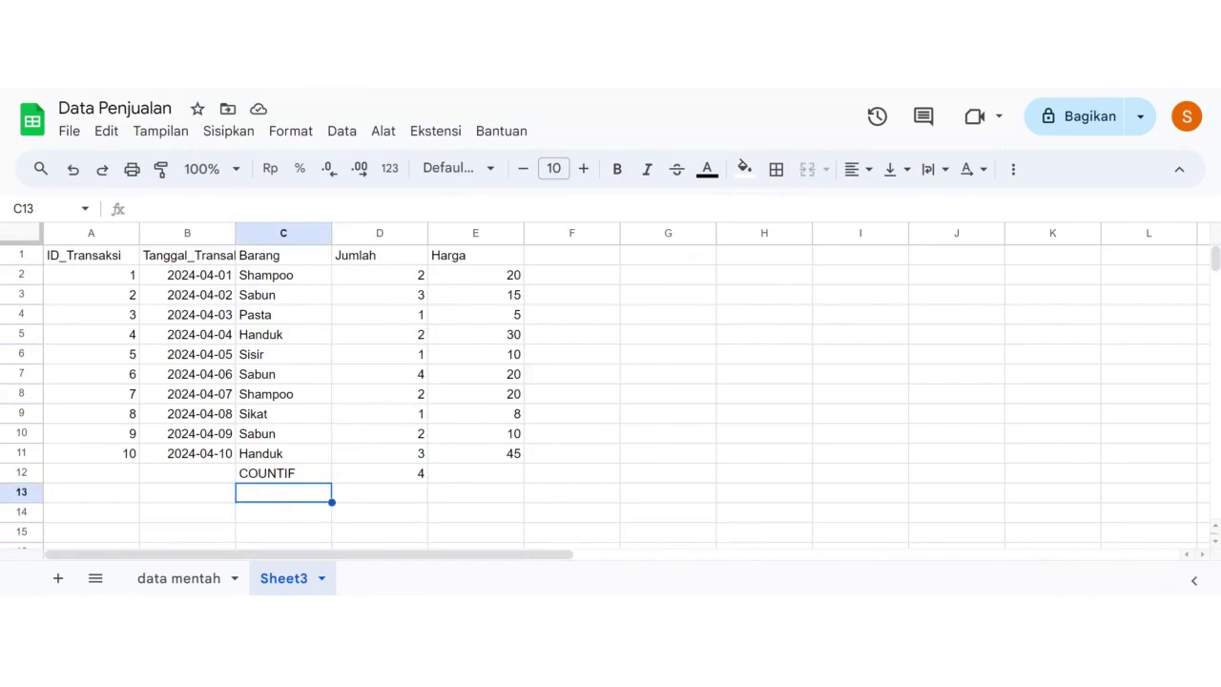
{"action": "type", "text": "SUM"}
{"action": "key", "text": "Return"}
{"action": "type", "text": "AV"}
{"action": "key", "text": "BackSpace"}
{"action": "key", "text": "BackSpace"}
{"action": "type", "text": "MIN"}
{"action": "type", "text": "MAX"}
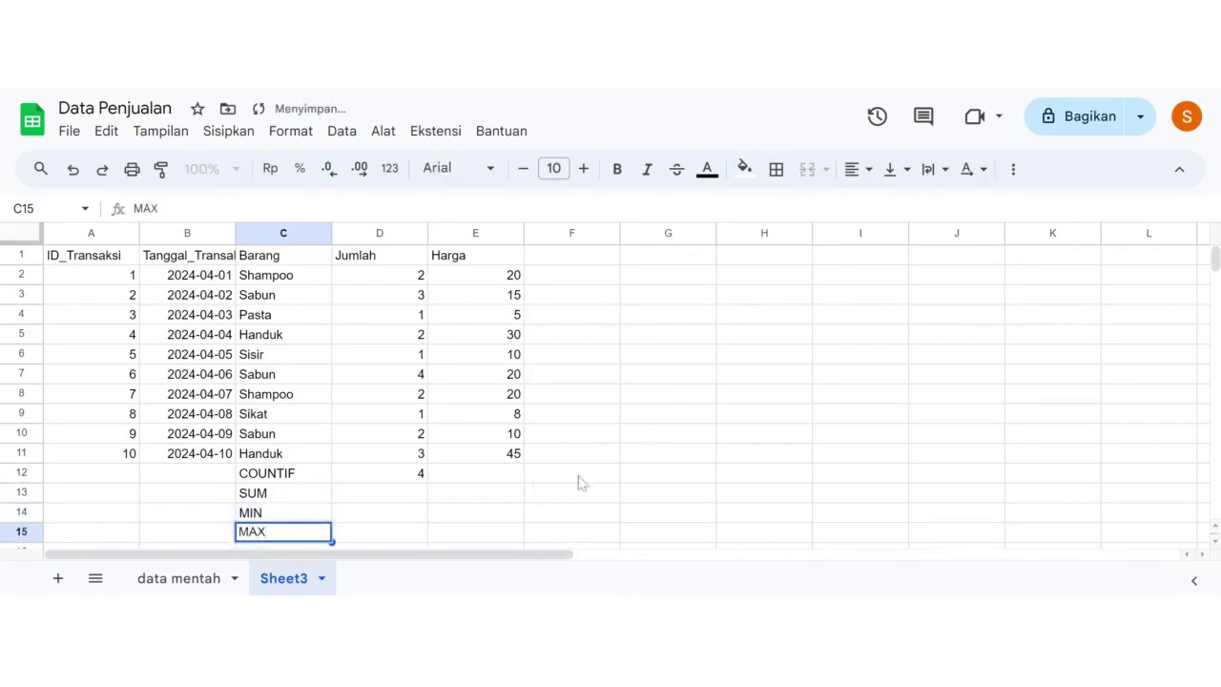
{"action": "left_click", "coordinate": [576, 480]}
{"action": "type", "text": "AVERAGE"}
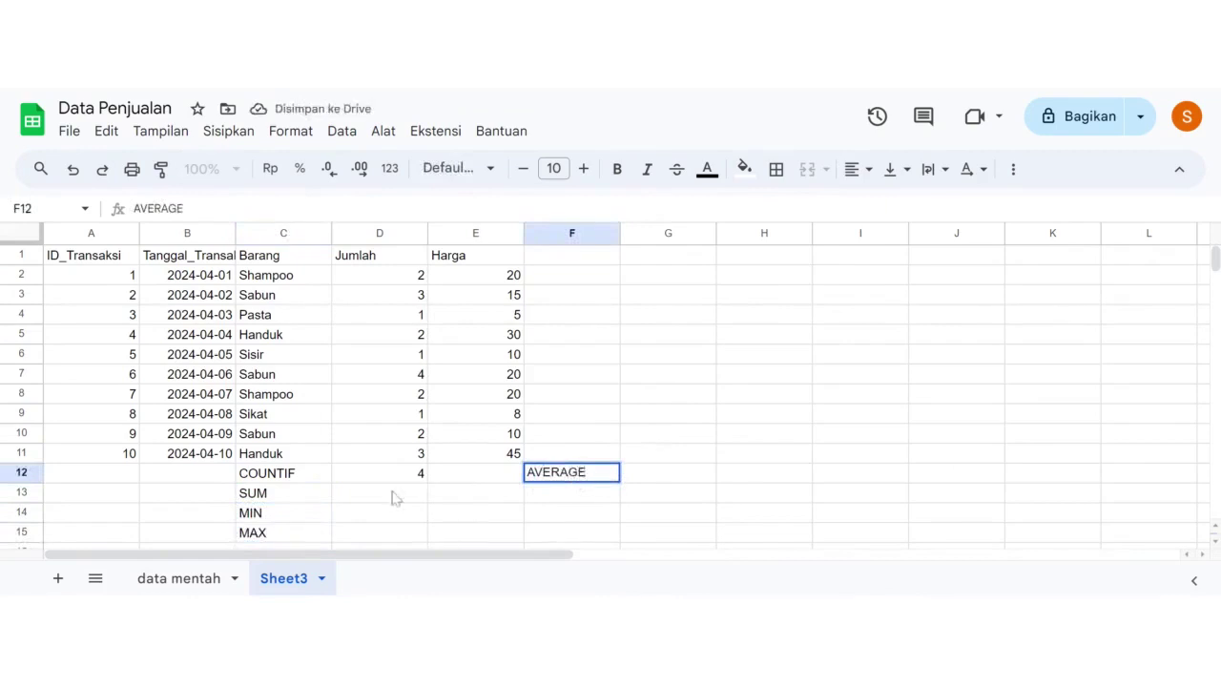
Step: Enter =SUM(D2:E11) in D13 to total the Jumlah and Harga values
{"action": "left_click", "coordinate": [390, 496]}
{"action": "type", "text": "=S"}
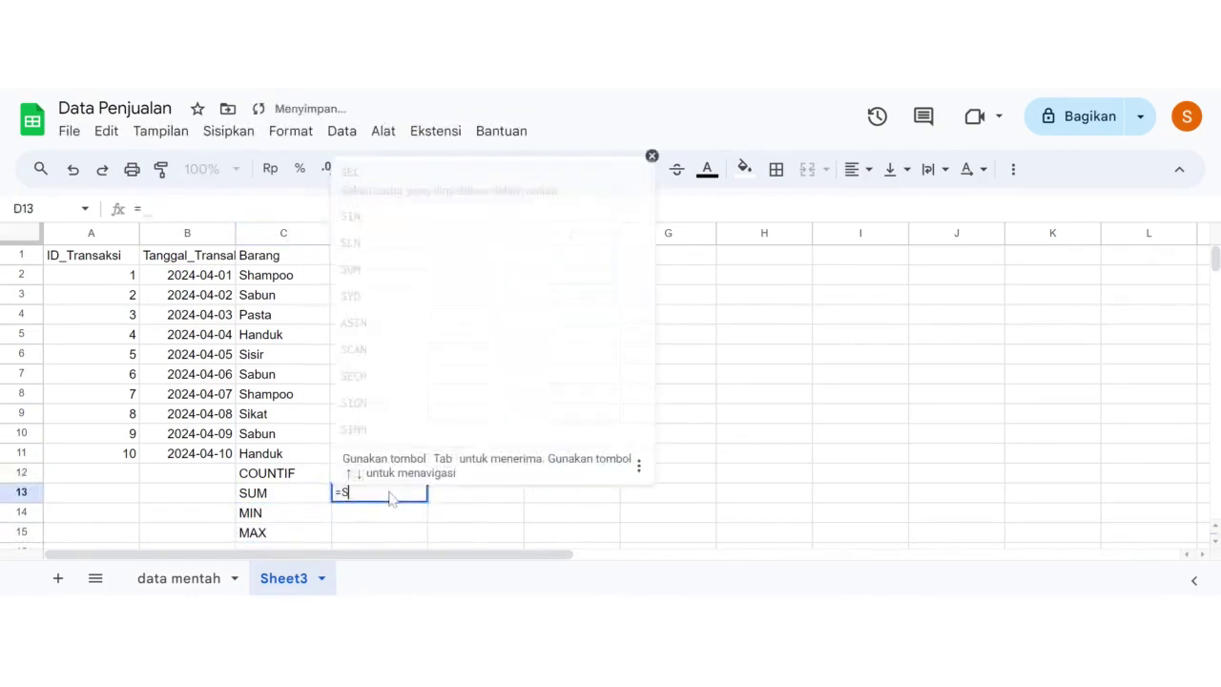
{"action": "type", "text": "UM("}
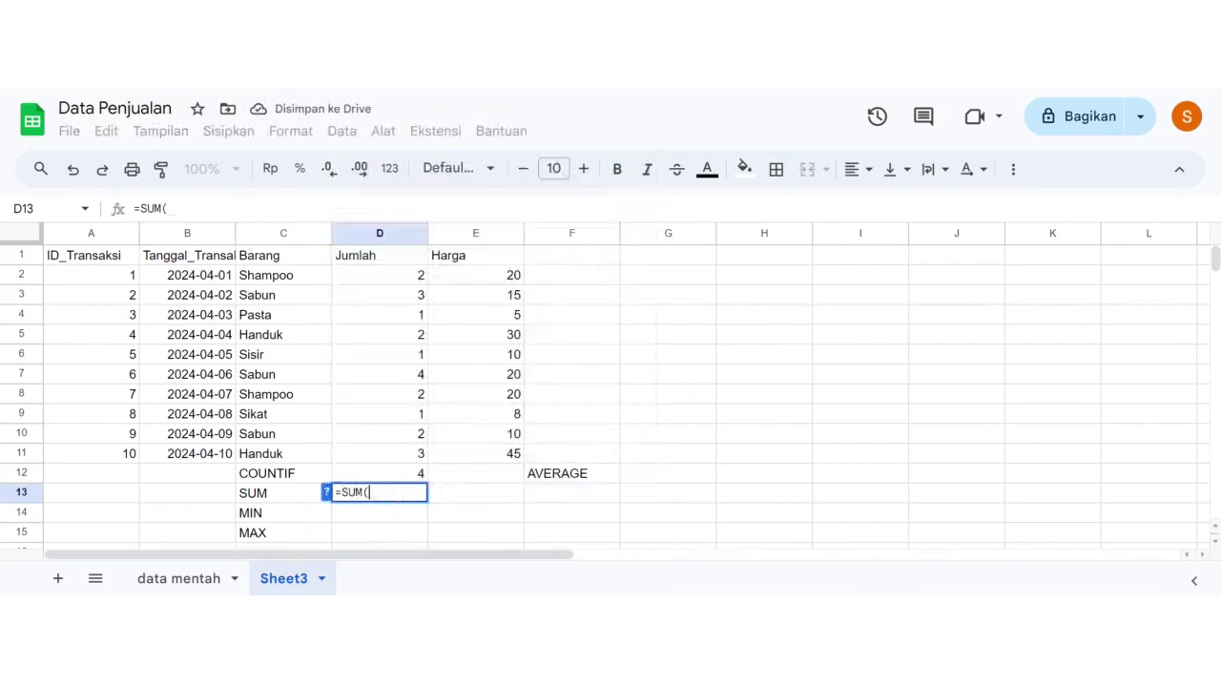
{"action": "type", "text": "D2:"}
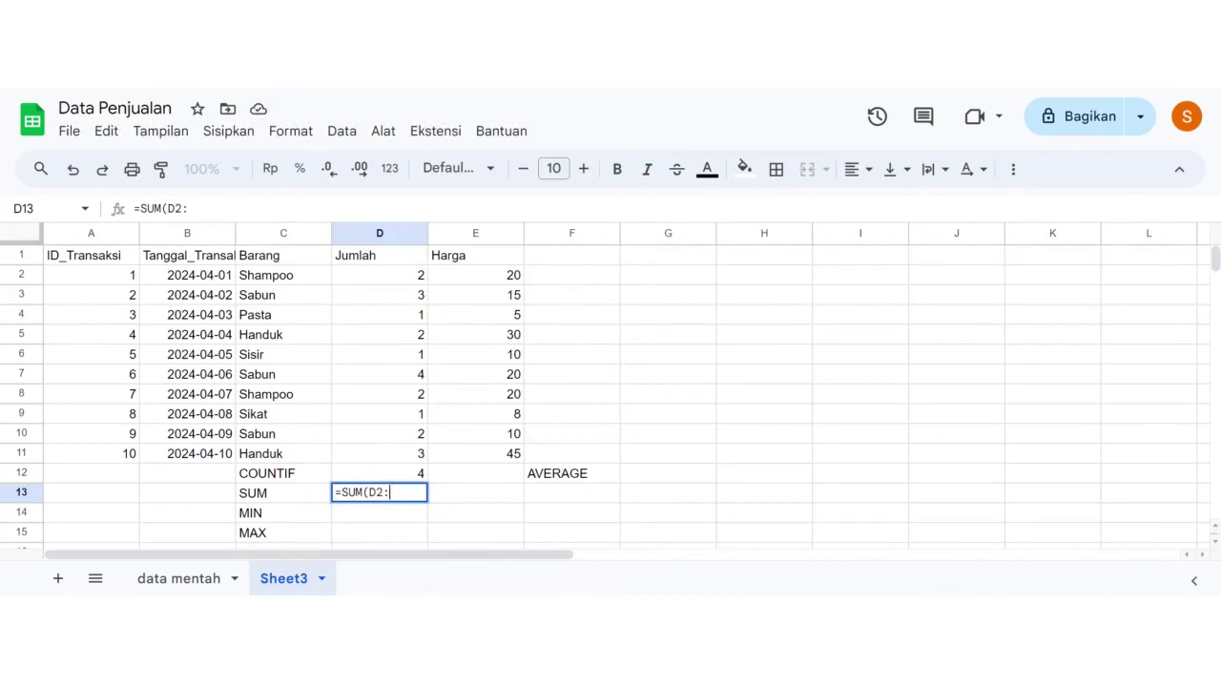
{"action": "type", "text": "D"}
{"action": "key", "text": "BackSpace"}
{"action": "type", "text": "E11"}
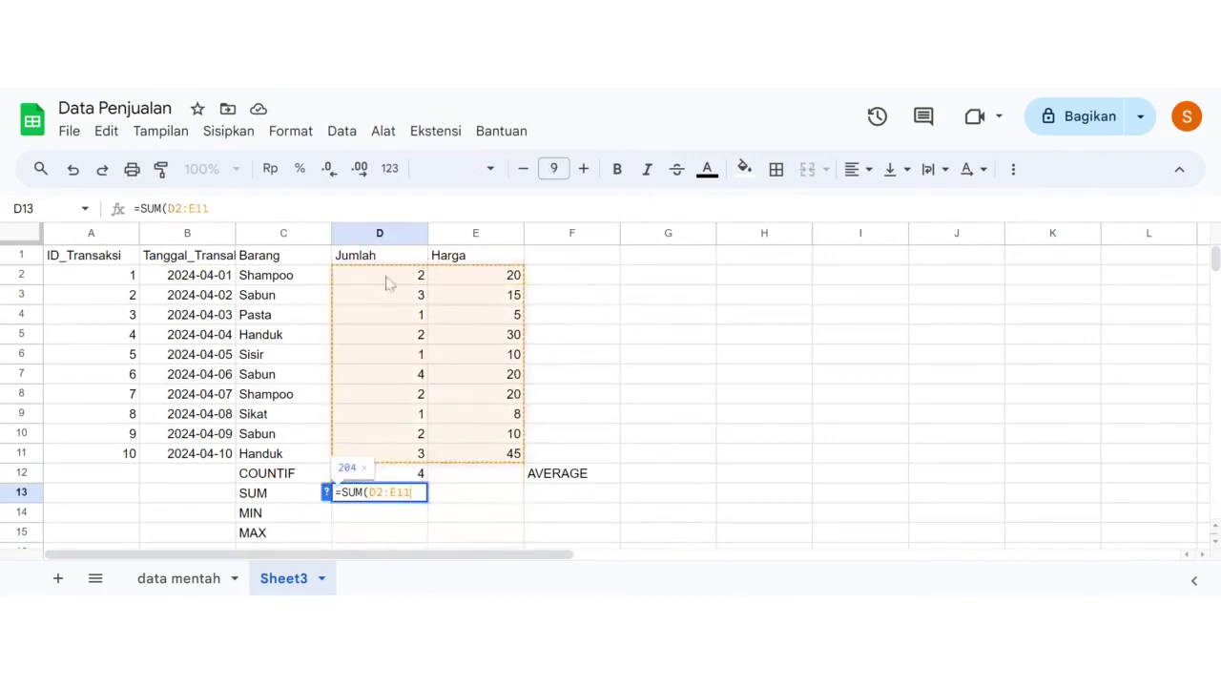
{"action": "type", "text": ")"}
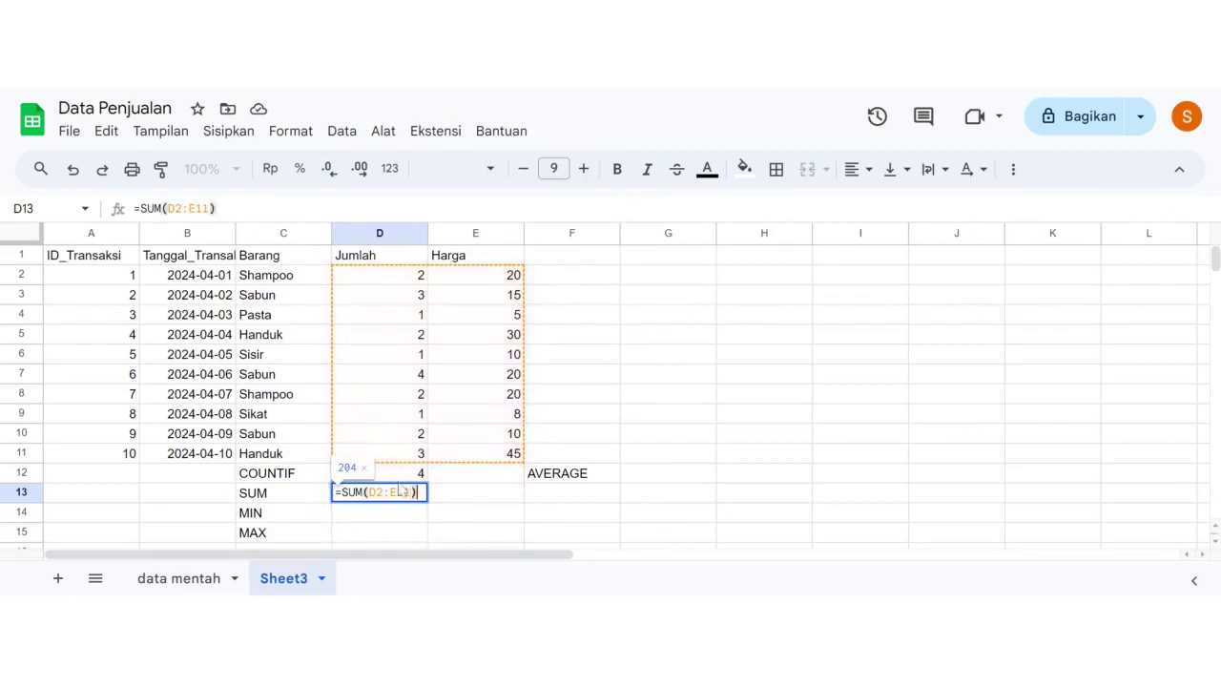
{"action": "key", "text": "Return"}
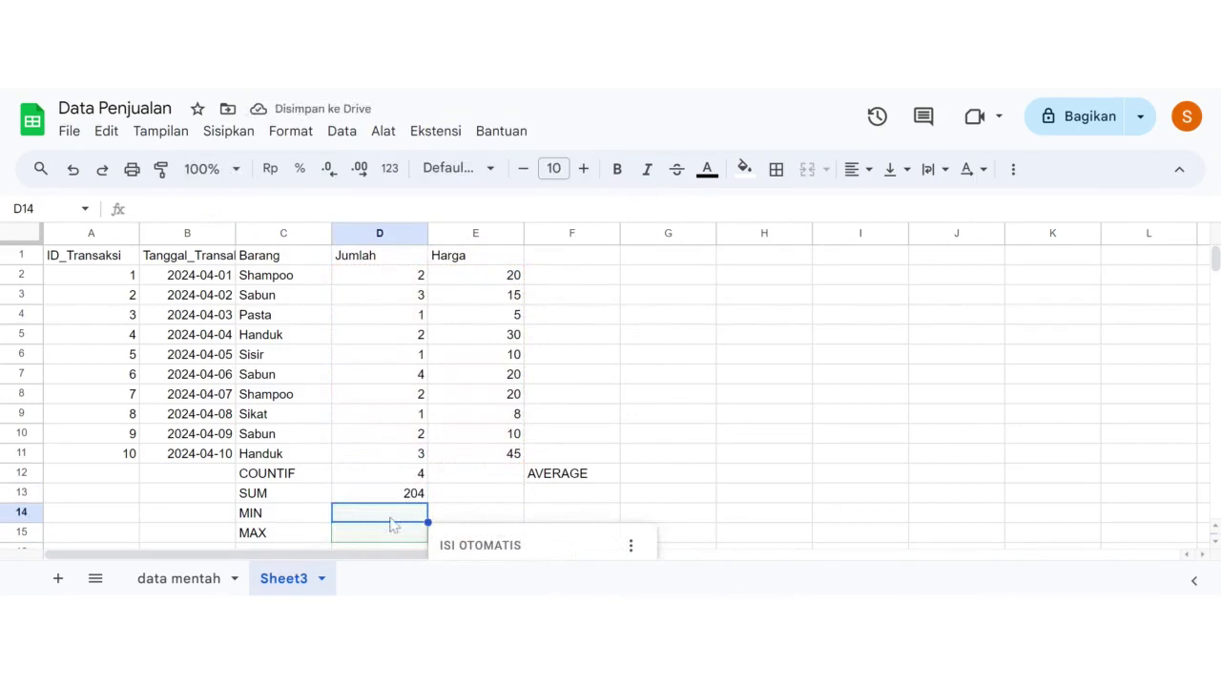
Step: Enter =MIN(D2:E11) in D14 to get the smallest Jumlah or Harga value
{"action": "type", "text": "=MIN("}
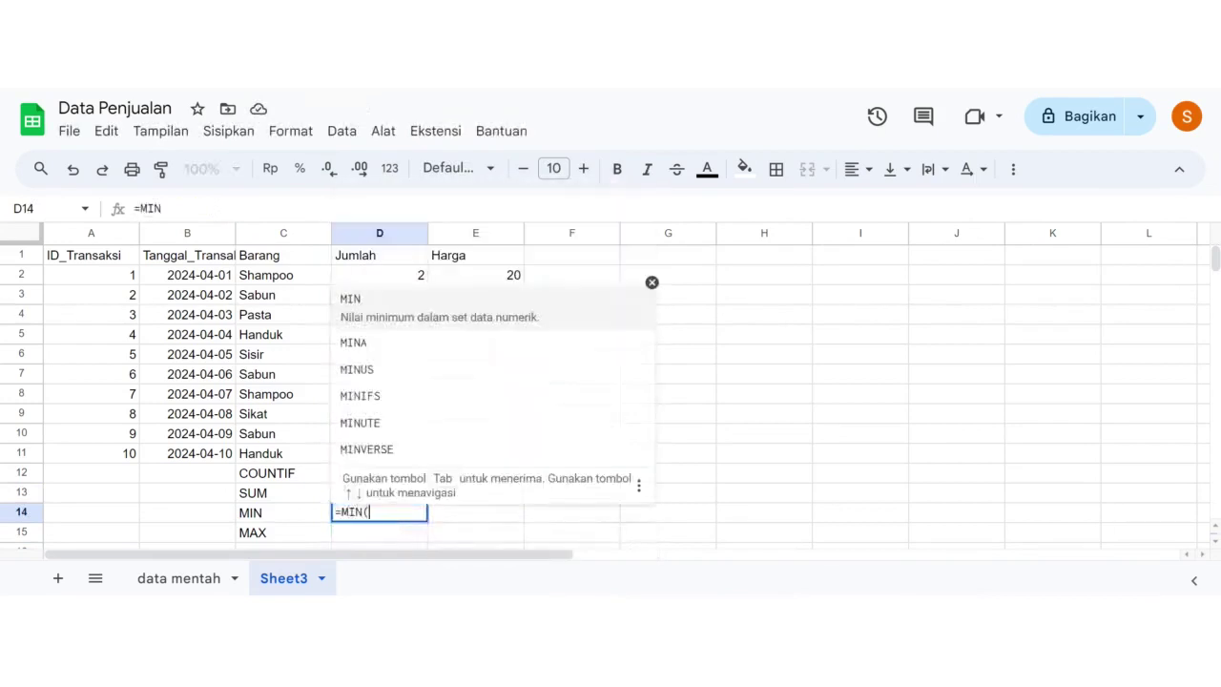
{"action": "type", "text": "D2"}
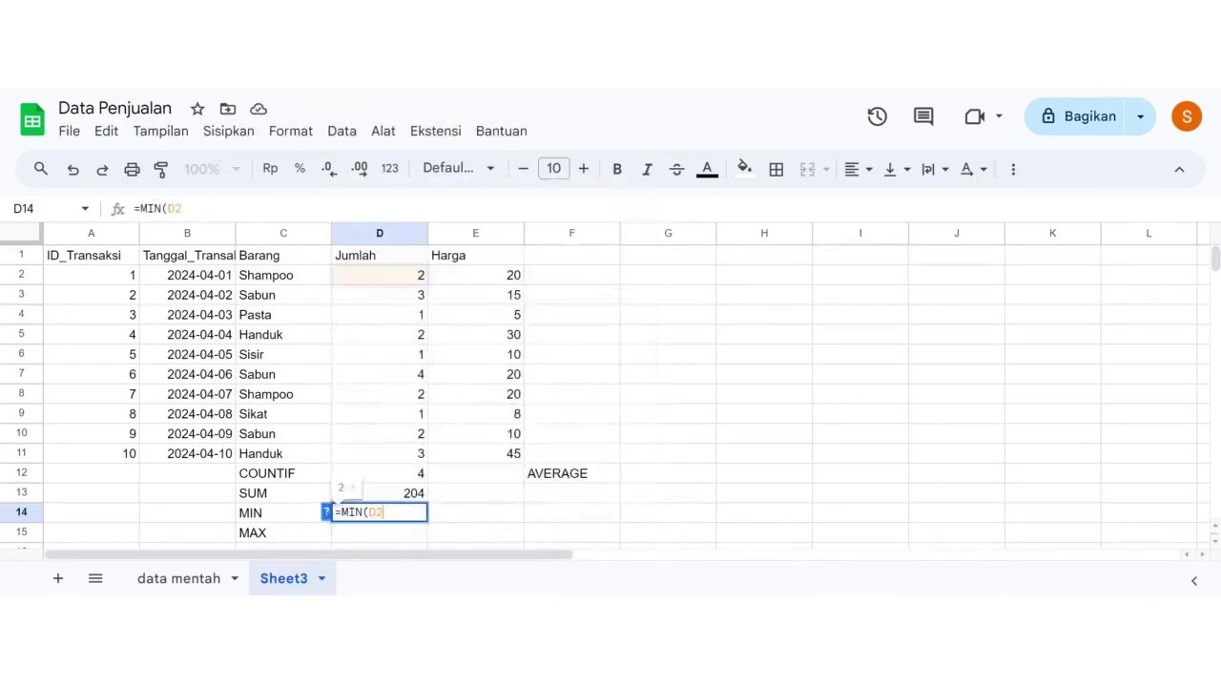
{"action": "type", "text": ":E1"}
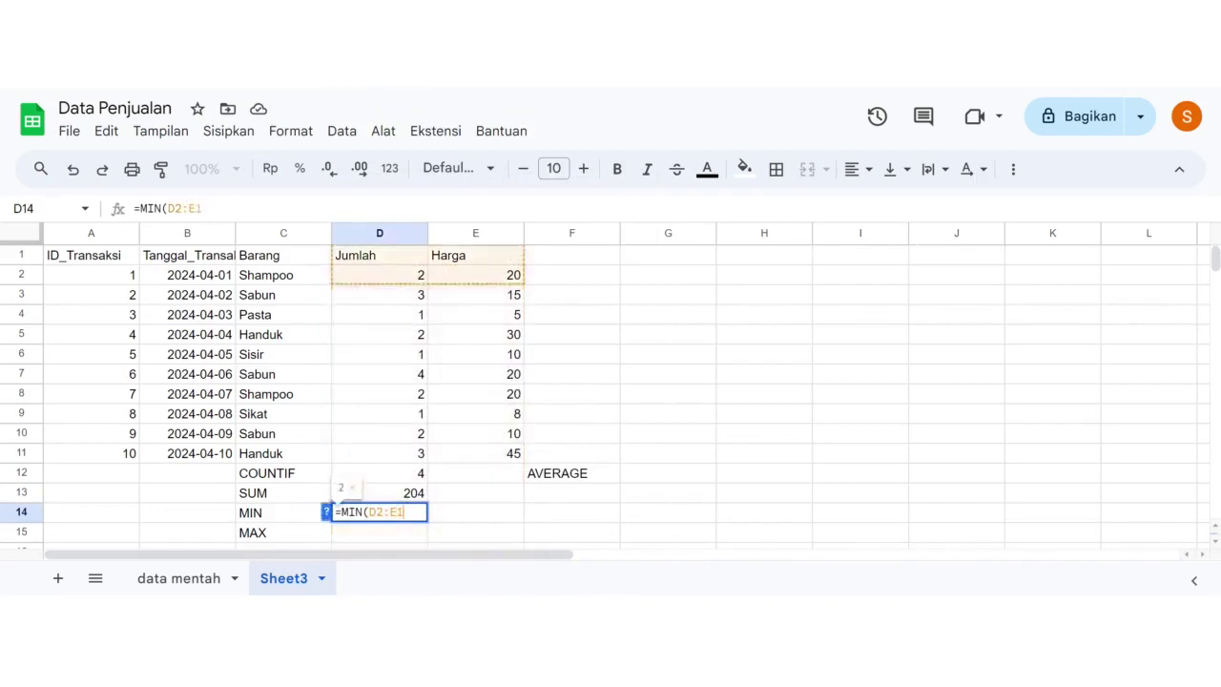
{"action": "type", "text": "1)"}
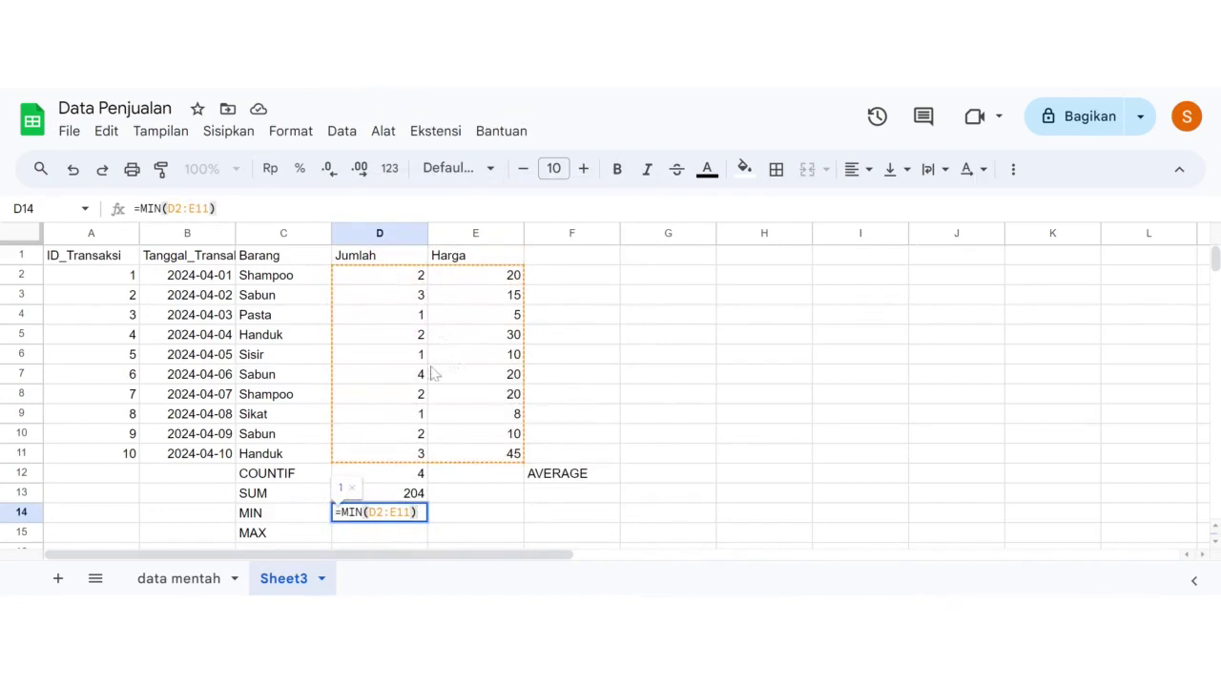
{"action": "key", "text": "Return"}
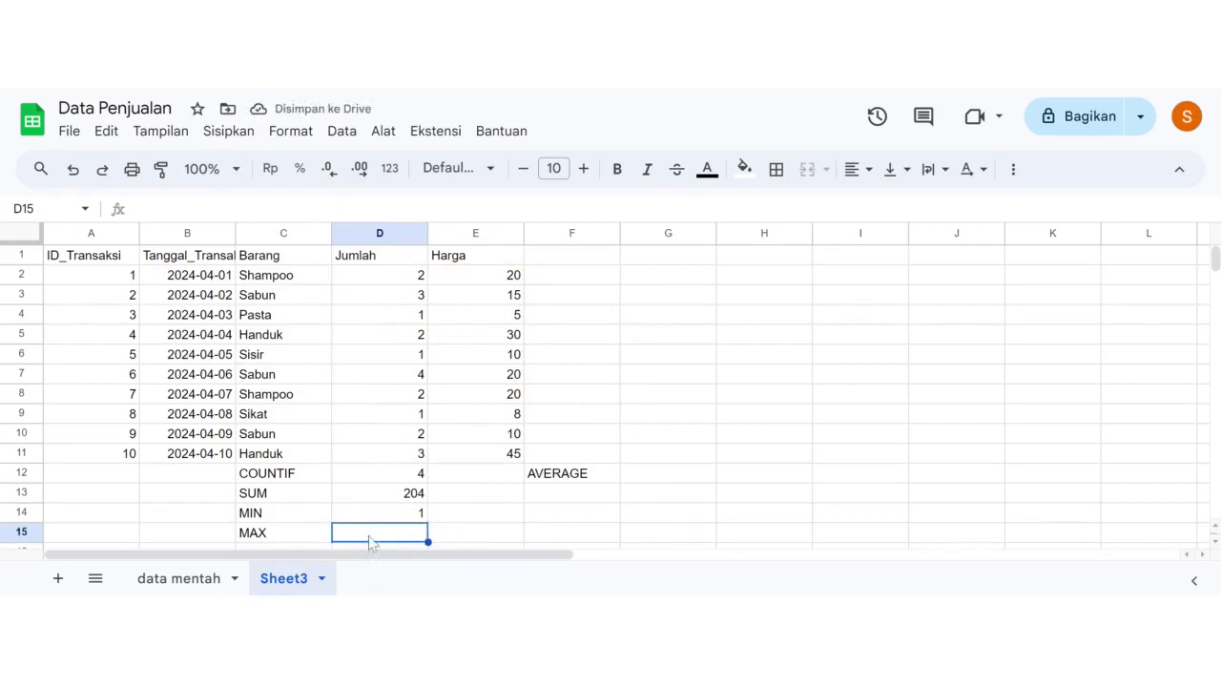
Step: Enter =MAX(D2:E11) in D15 to get the largest Jumlah or Harga value
{"action": "type", "text": "MAX+"}
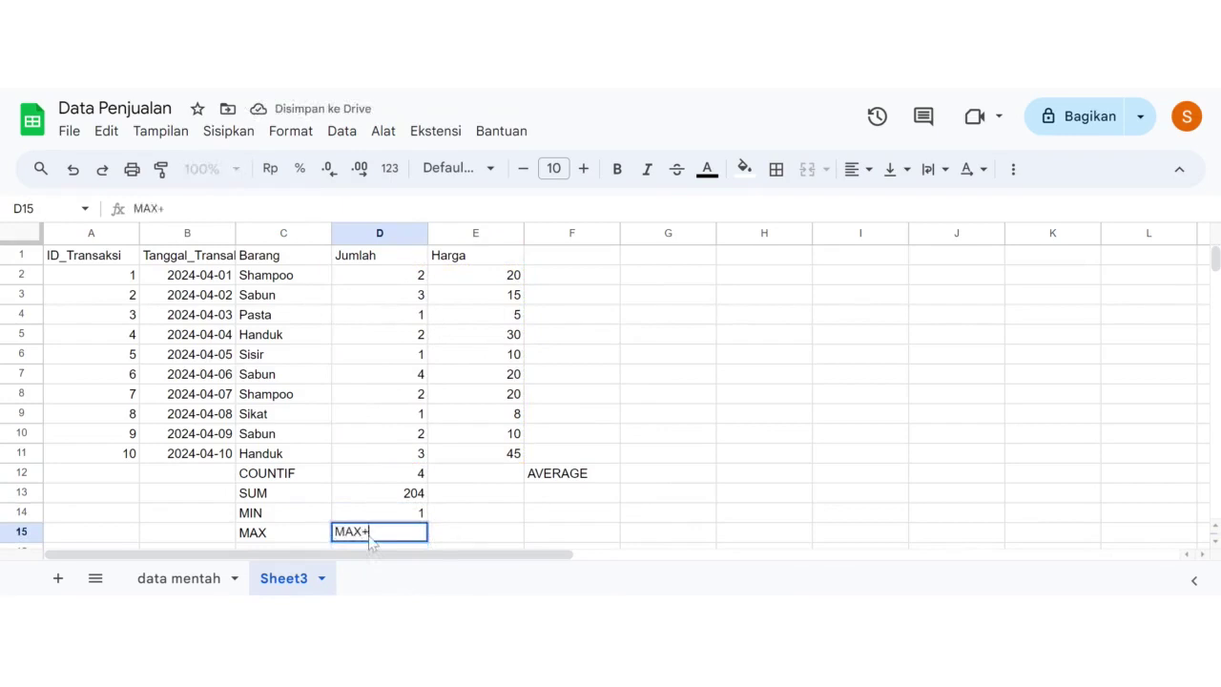
{"action": "key", "text": "BackSpace"}
{"action": "key", "text": "BackSpace"}
{"action": "key", "text": "BackSpace"}
{"action": "key", "text": "BackSpace"}
{"action": "type", "text": "=MAX(D2:"}
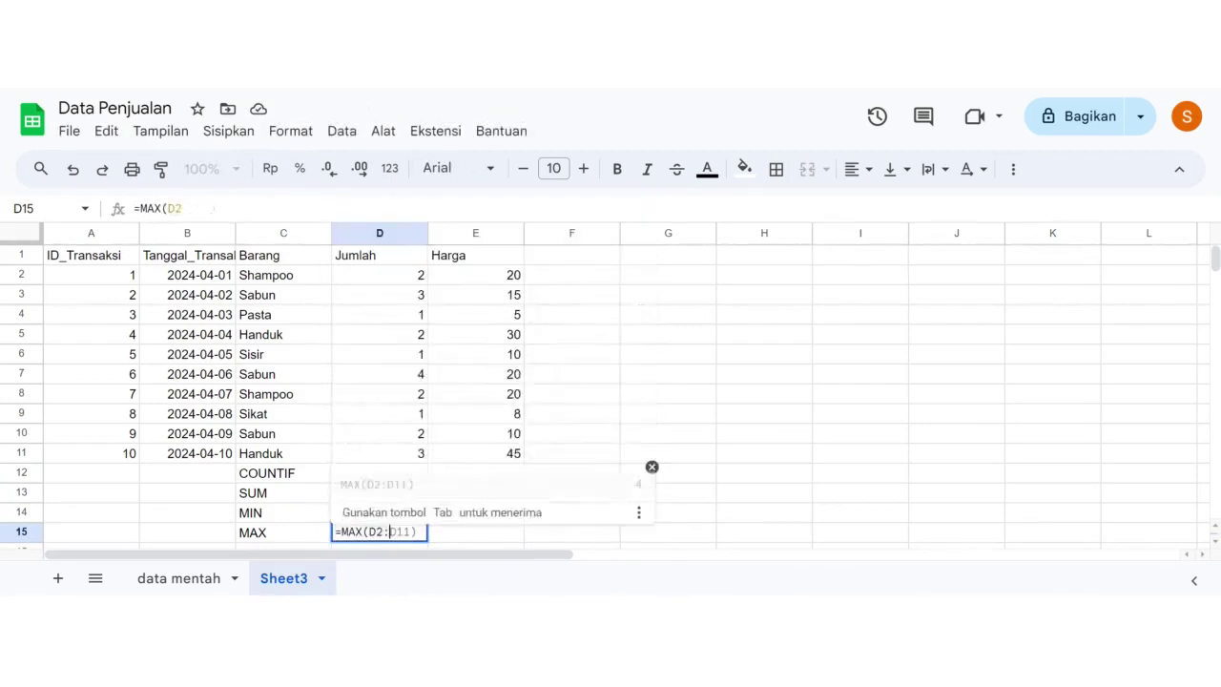
{"action": "type", "text": "E11)"}
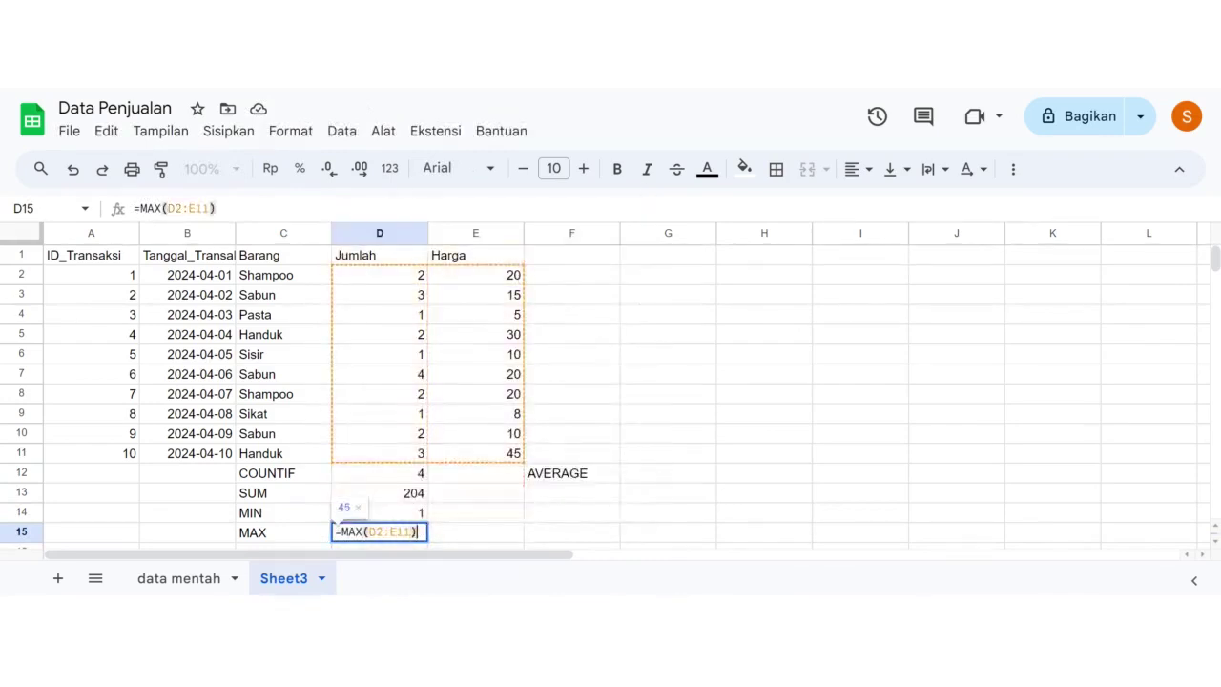
{"action": "key", "text": "Return"}
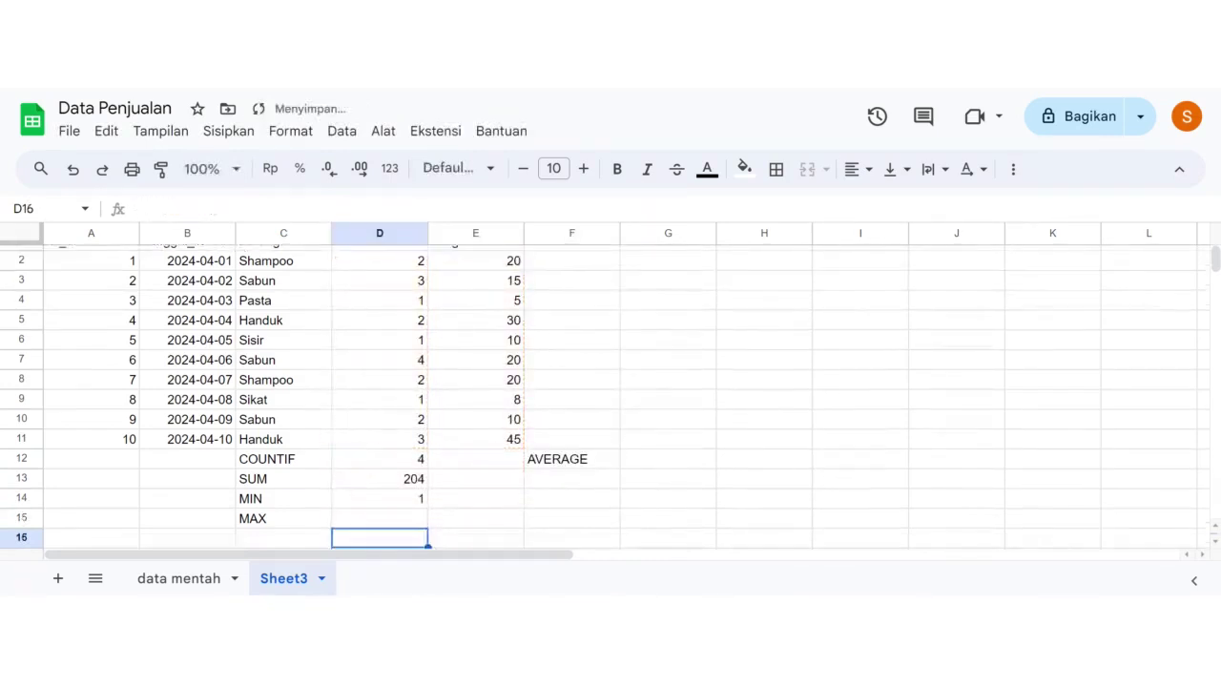
Step: Enter =AVERAGE(D2:E11) in E12, beside the AVERAGE label, to average the Jumlah and Harga values
{"action": "left_click", "coordinate": [491, 466]}
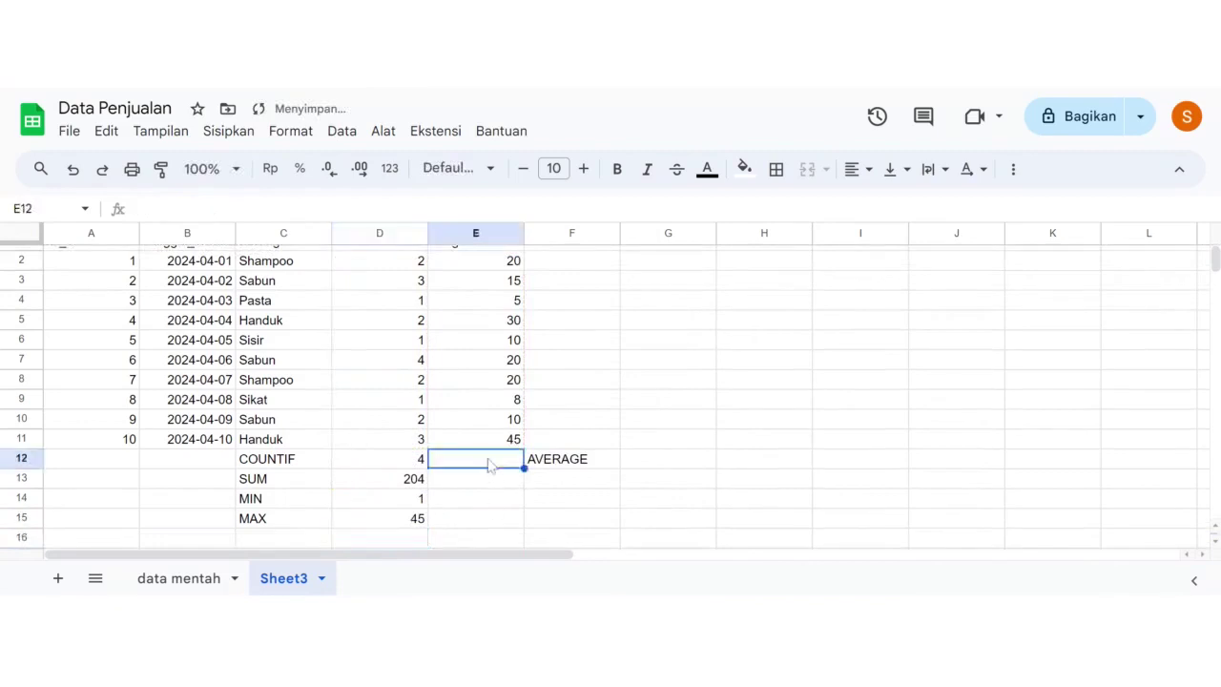
{"action": "double_click", "coordinate": [490, 465]}
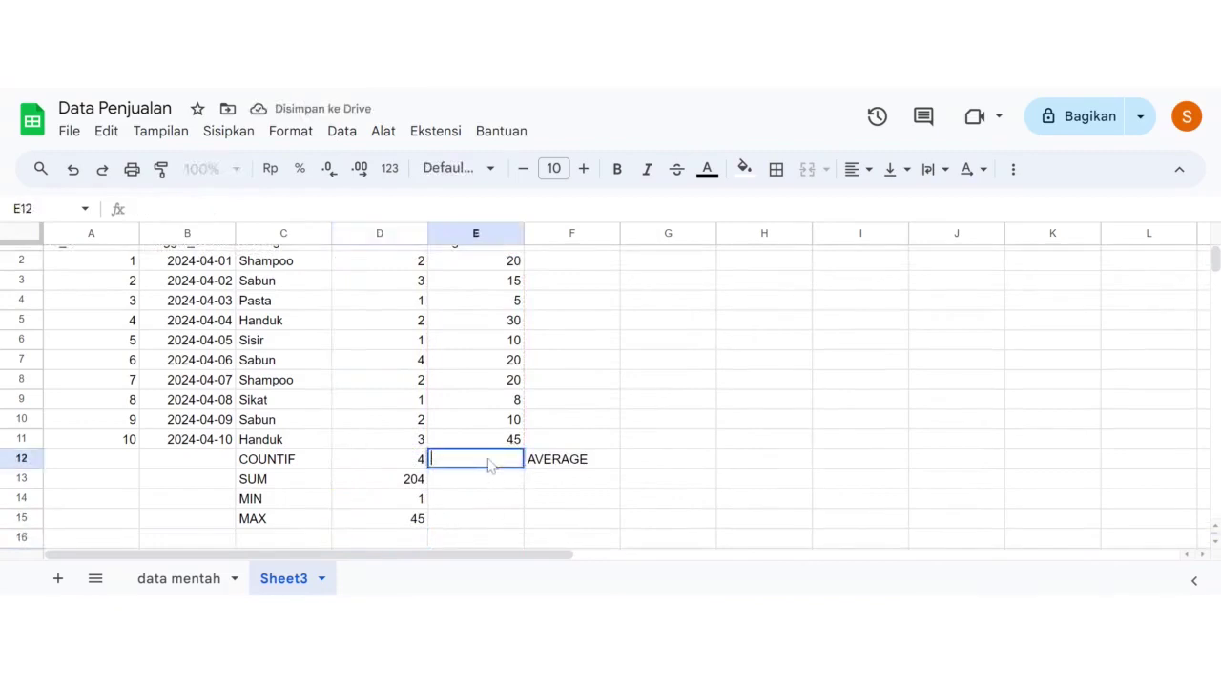
{"action": "type", "text": "=AVER"}
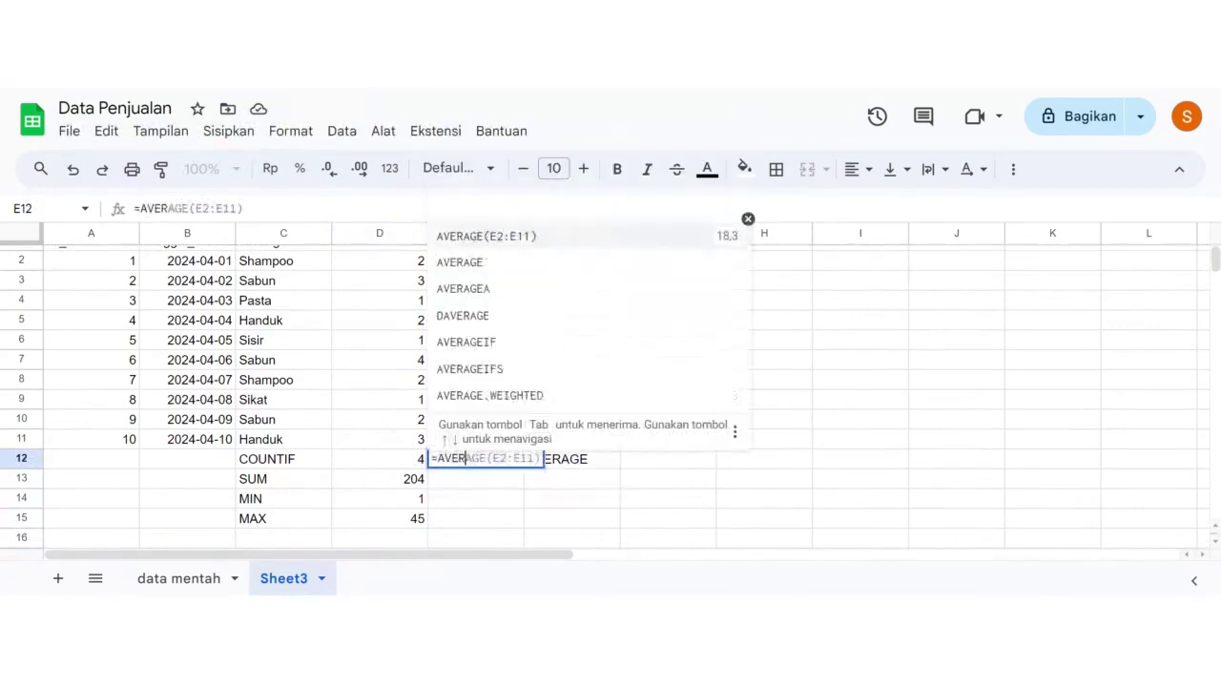
{"action": "type", "text": "AGE(D"}
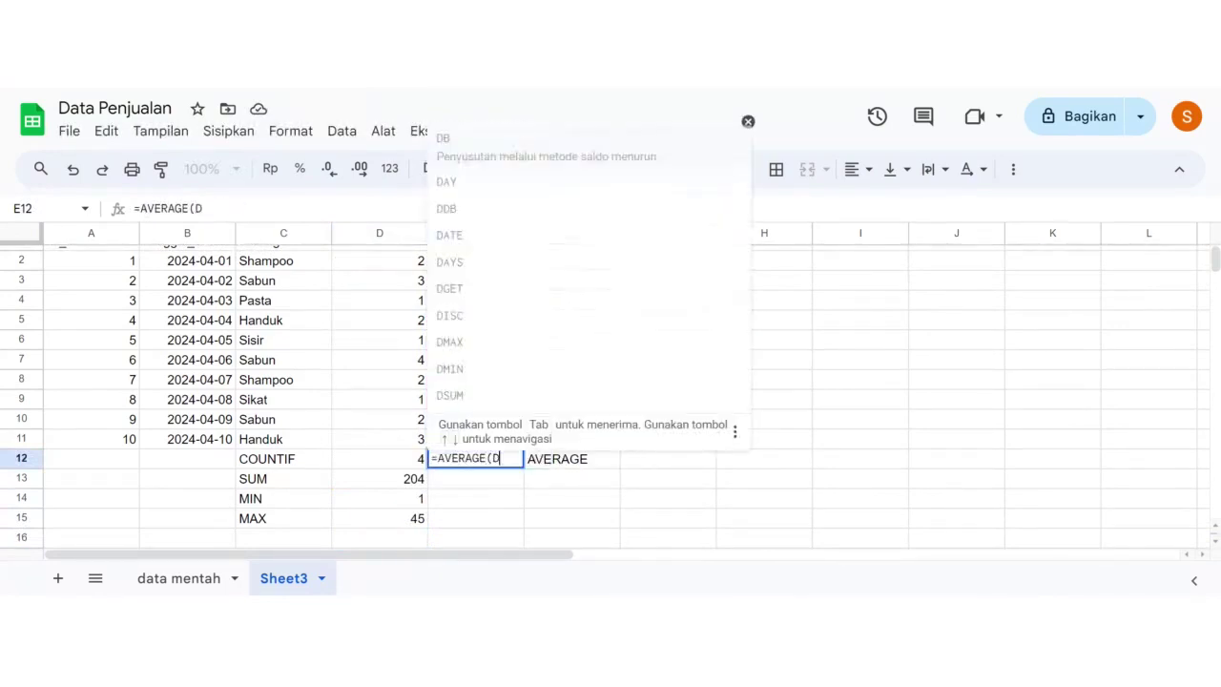
{"action": "type", "text": "2"}
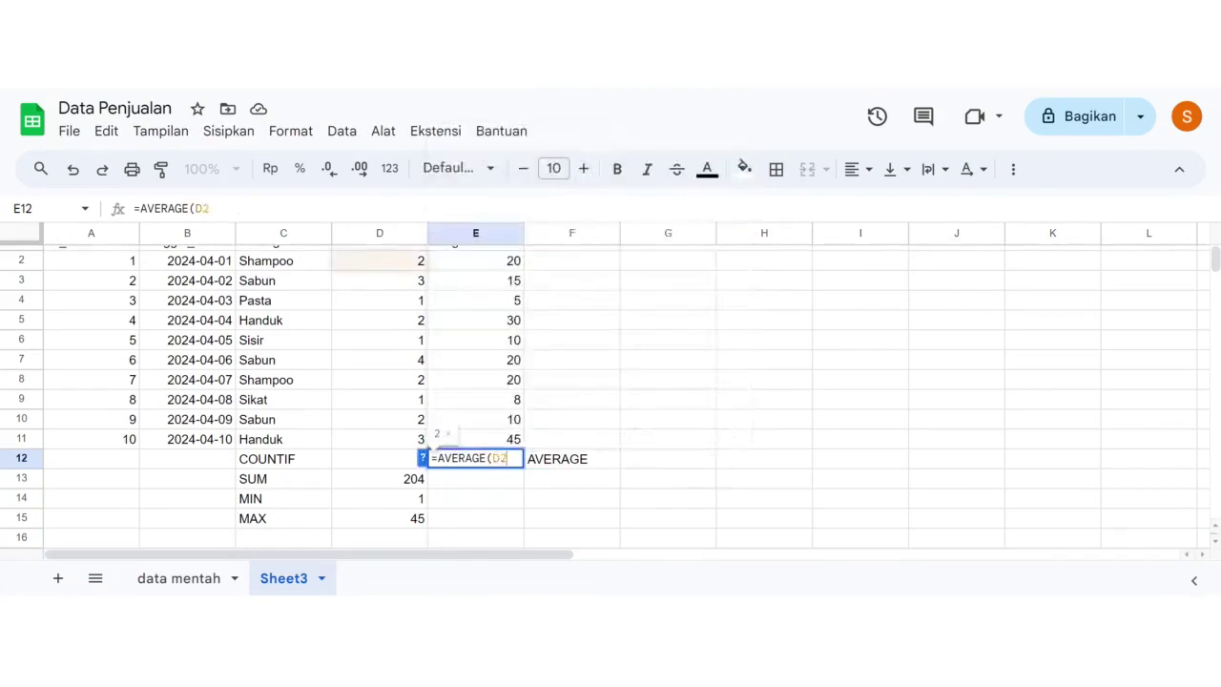
{"action": "type", "text": ":E11"}
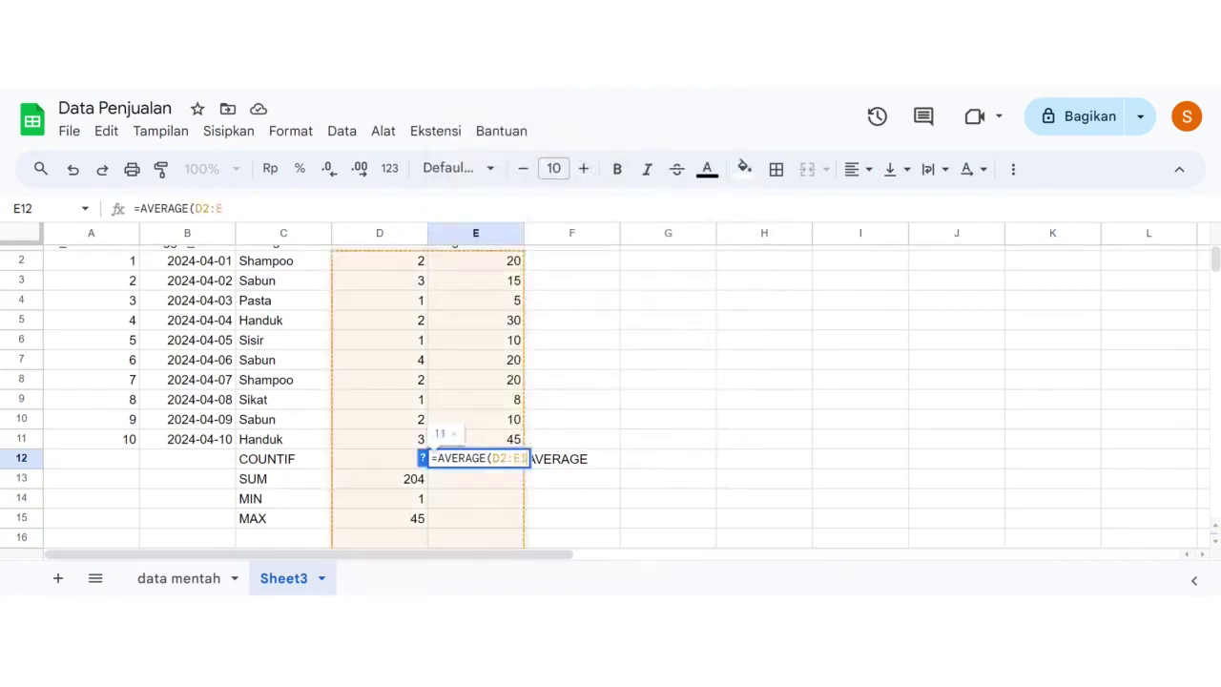
{"action": "type", "text": ")"}
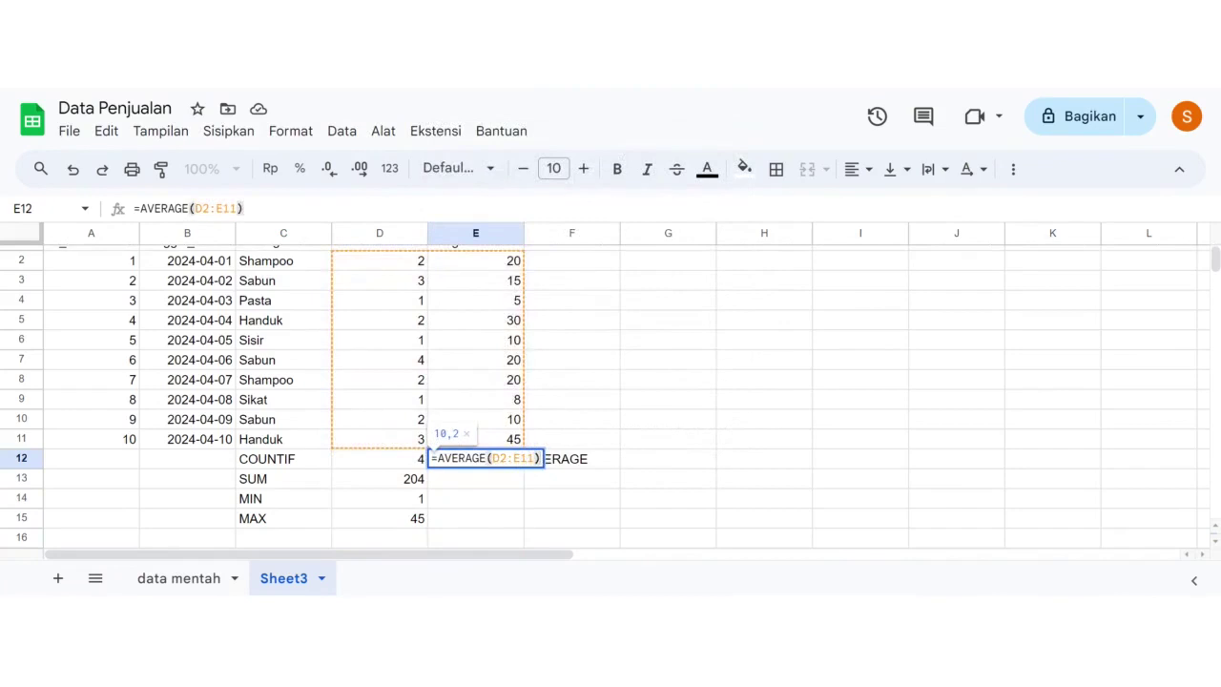
{"action": "key", "text": "Return"}
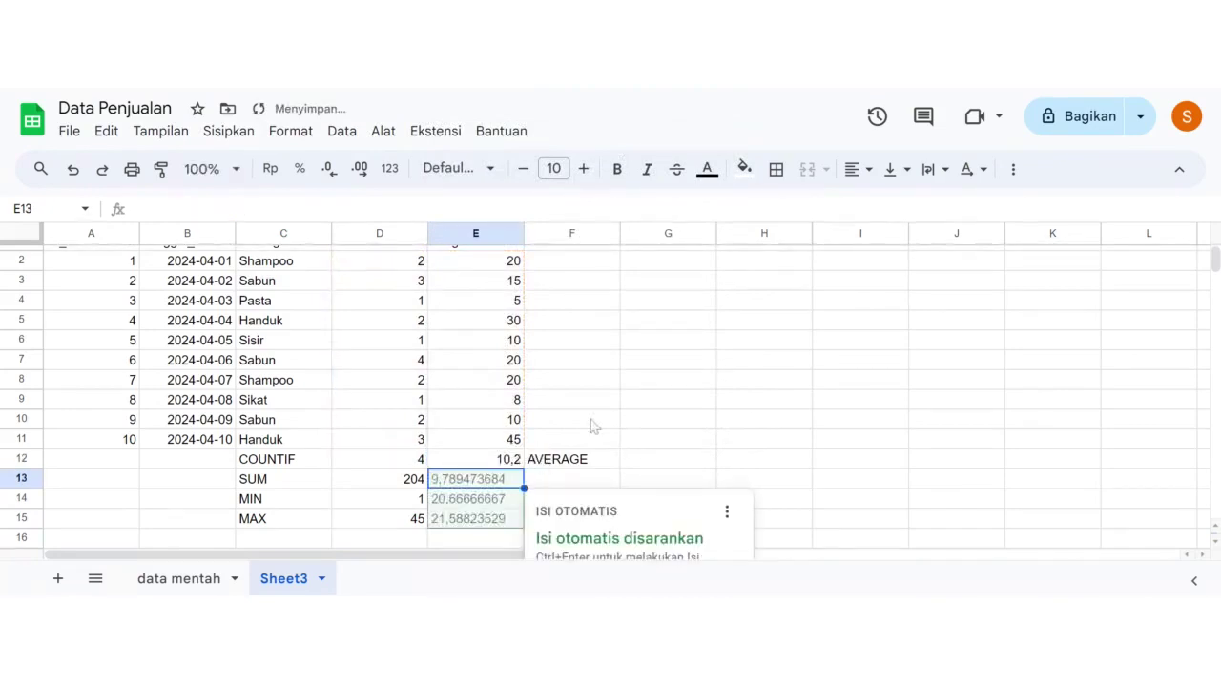
Step: Rename Sheet3 as Formula Dasar
{"action": "scroll", "coordinate": [592, 425], "scroll_direction": "up", "scroll_amount": 1}
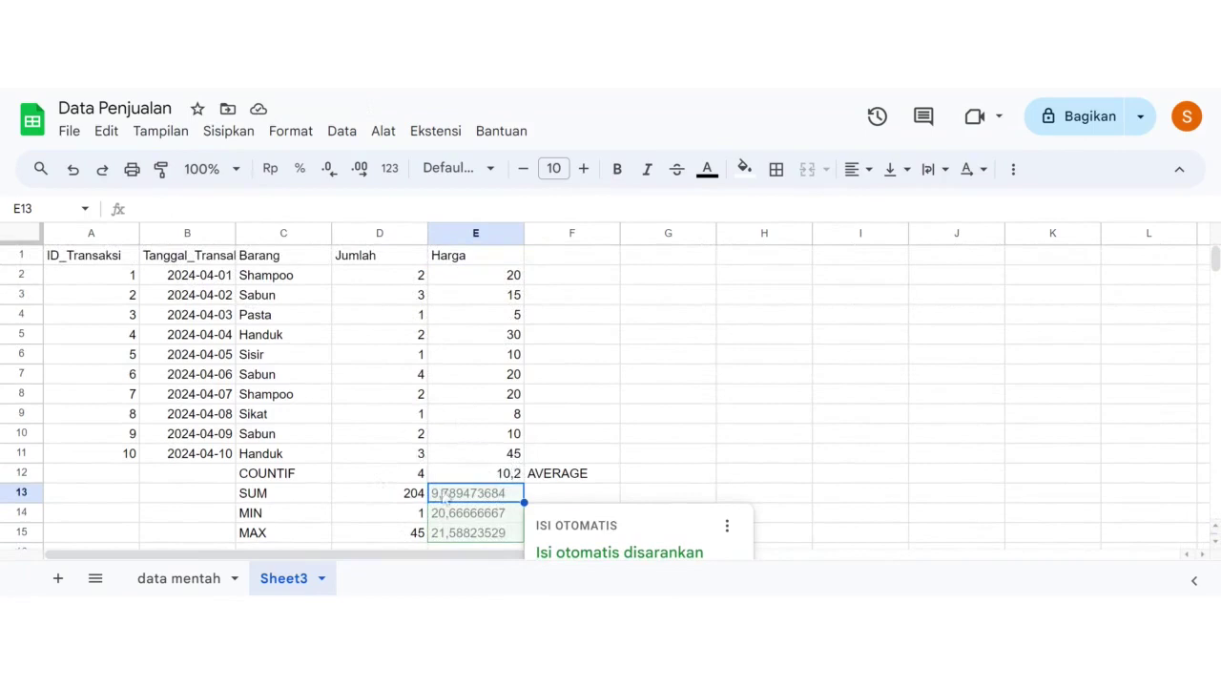
{"action": "double_click", "coordinate": [282, 576]}
{"action": "type", "text": "F"}
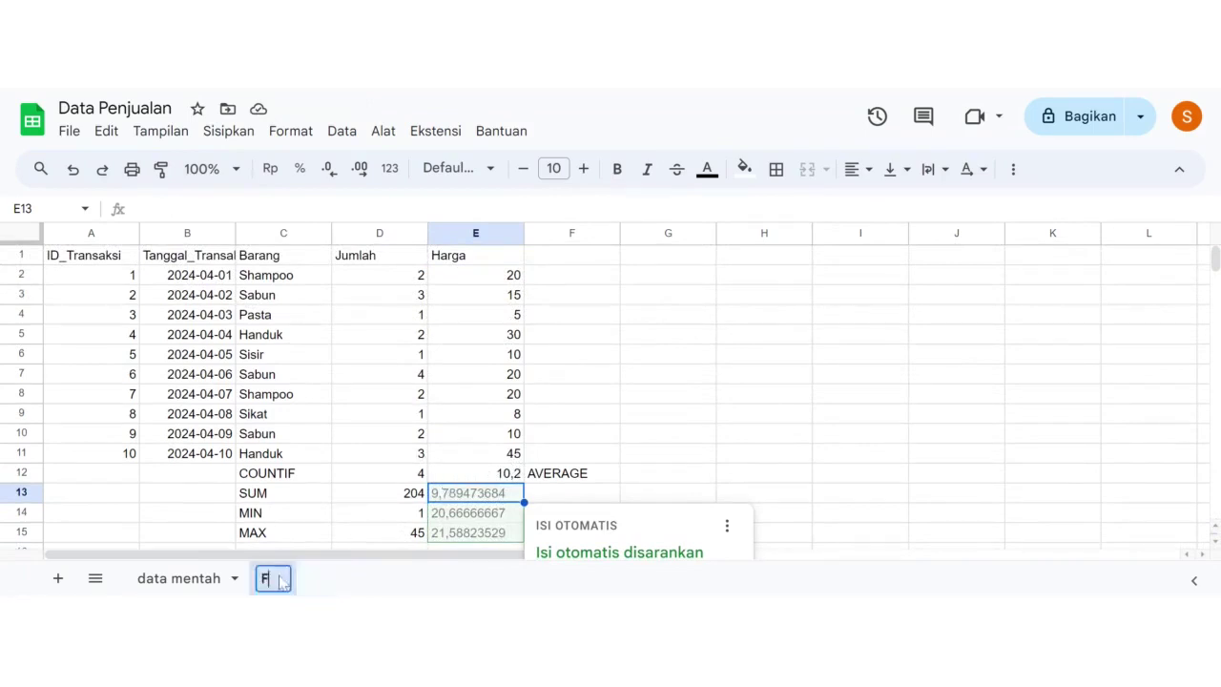
{"action": "type", "text": "ormula D"}
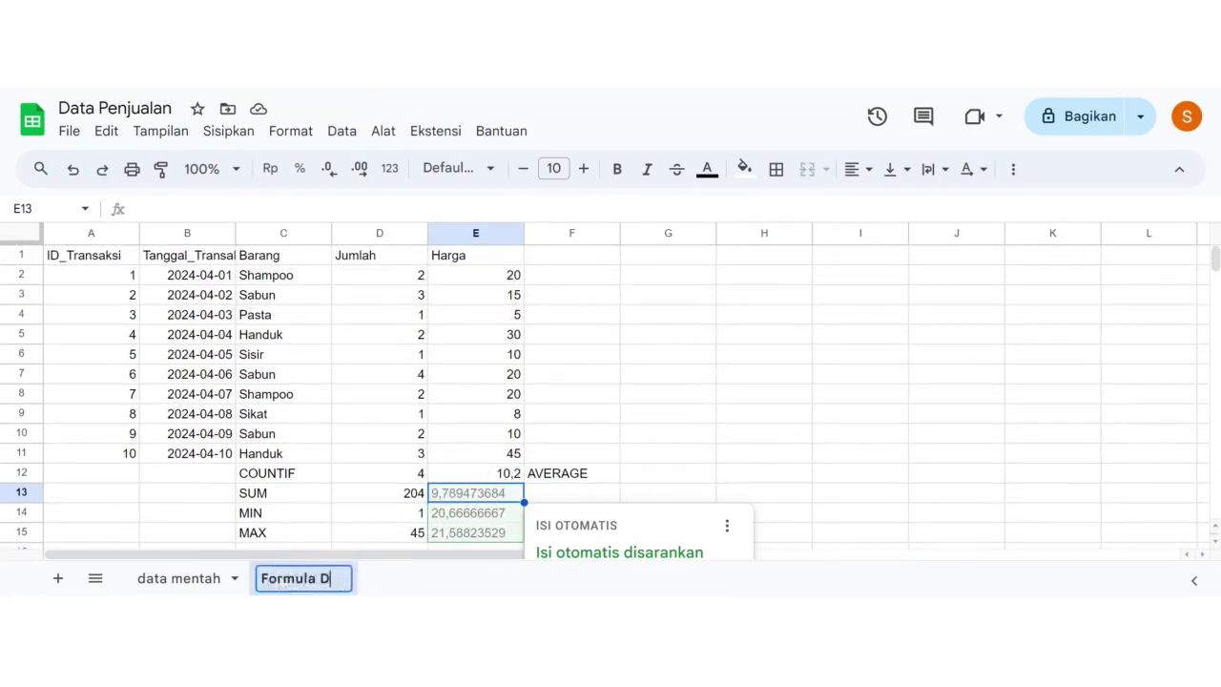
{"action": "type", "text": "asar"}
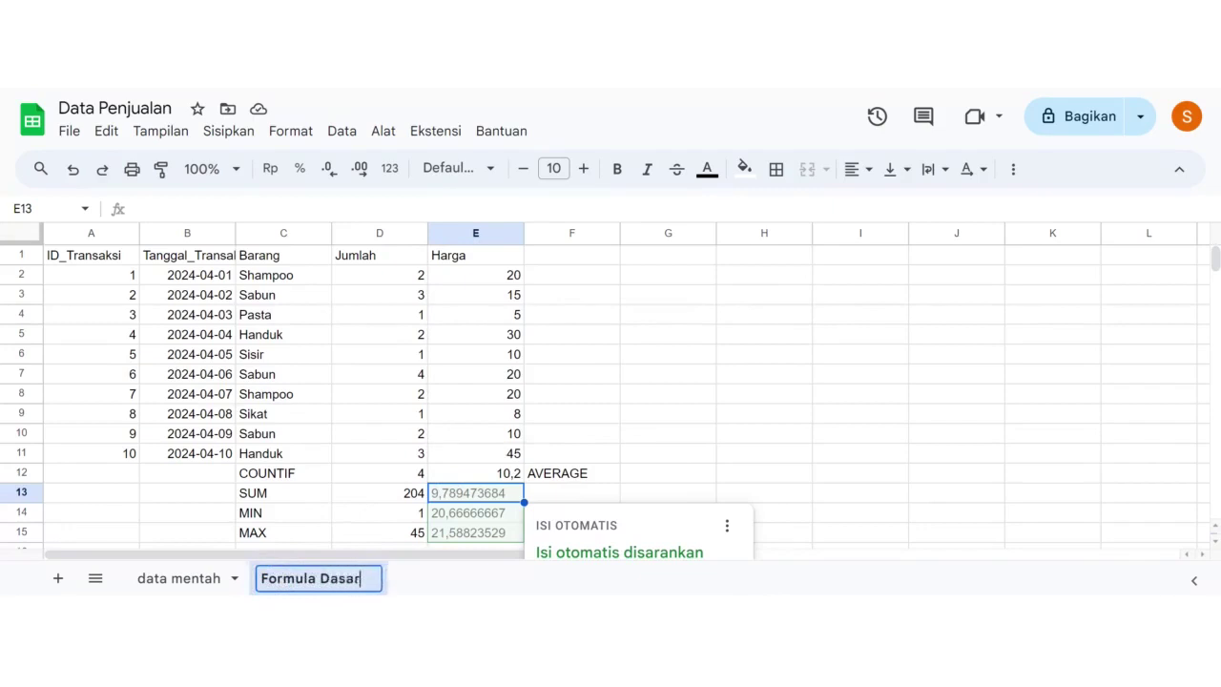
Step: Make the summary labels and results in C12:D15 and E12:F12 bold
{"action": "left_click_drag", "start_coordinate": [247, 473], "coordinate": [397, 536]}
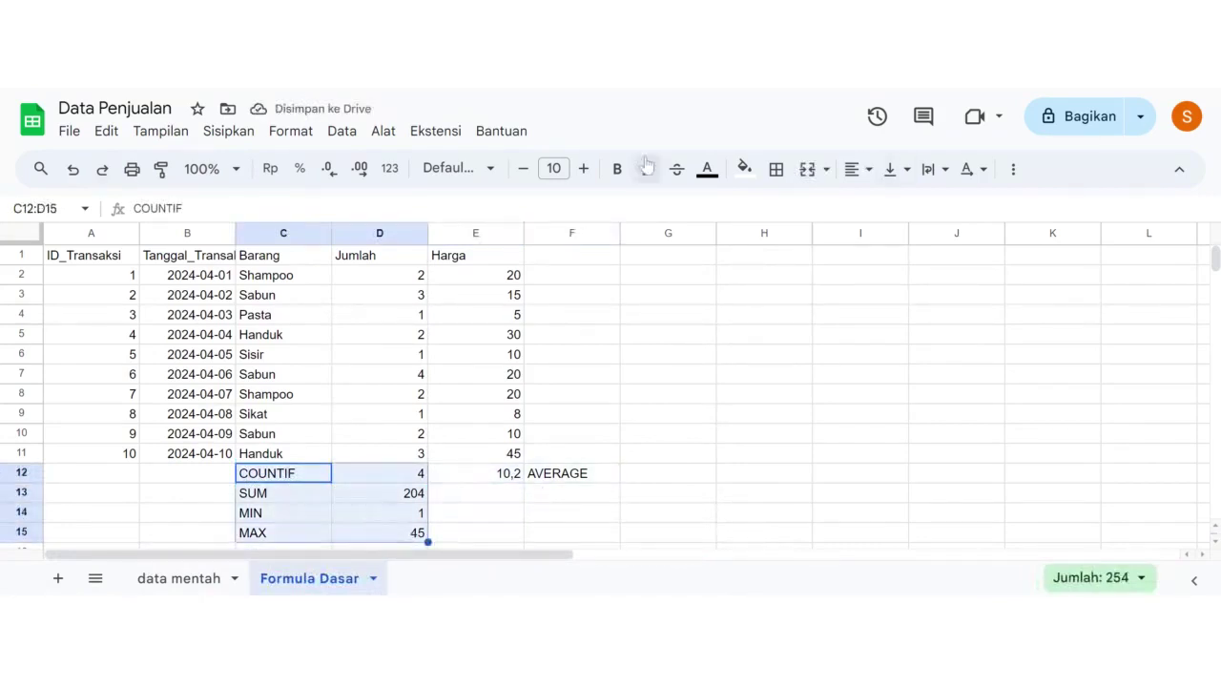
{"action": "left_click", "coordinate": [618, 169]}
{"action": "left_click_drag", "start_coordinate": [497, 474], "coordinate": [567, 475]}
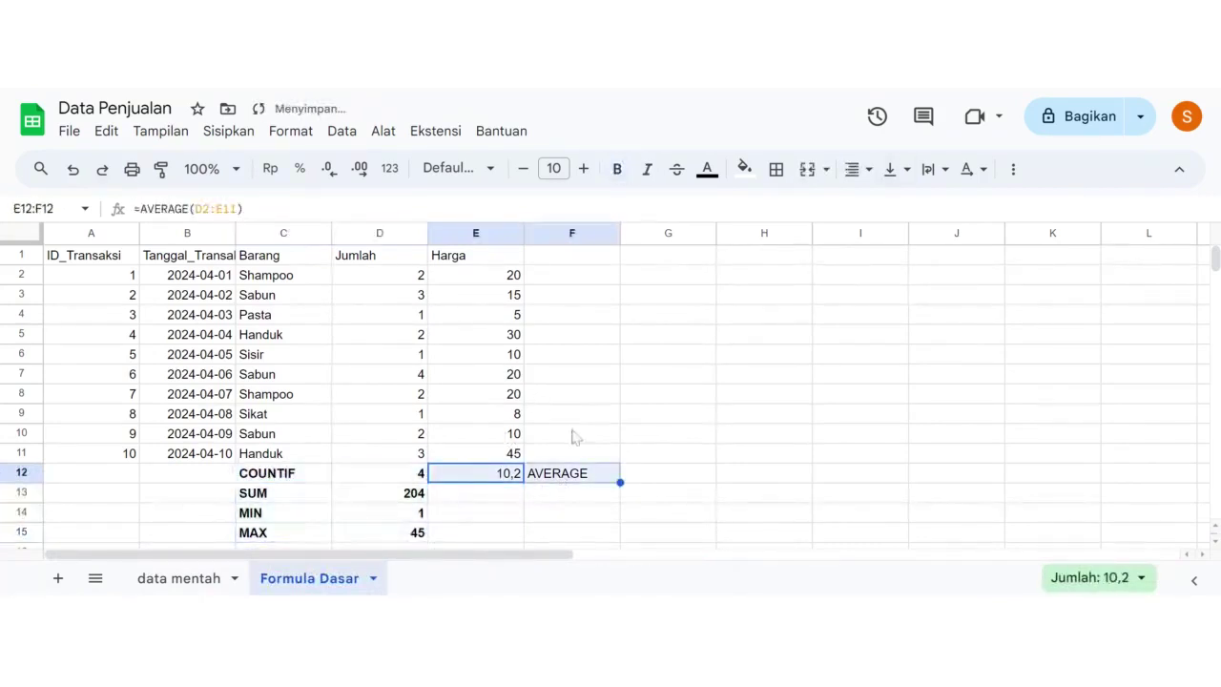
{"action": "left_click", "coordinate": [616, 179]}
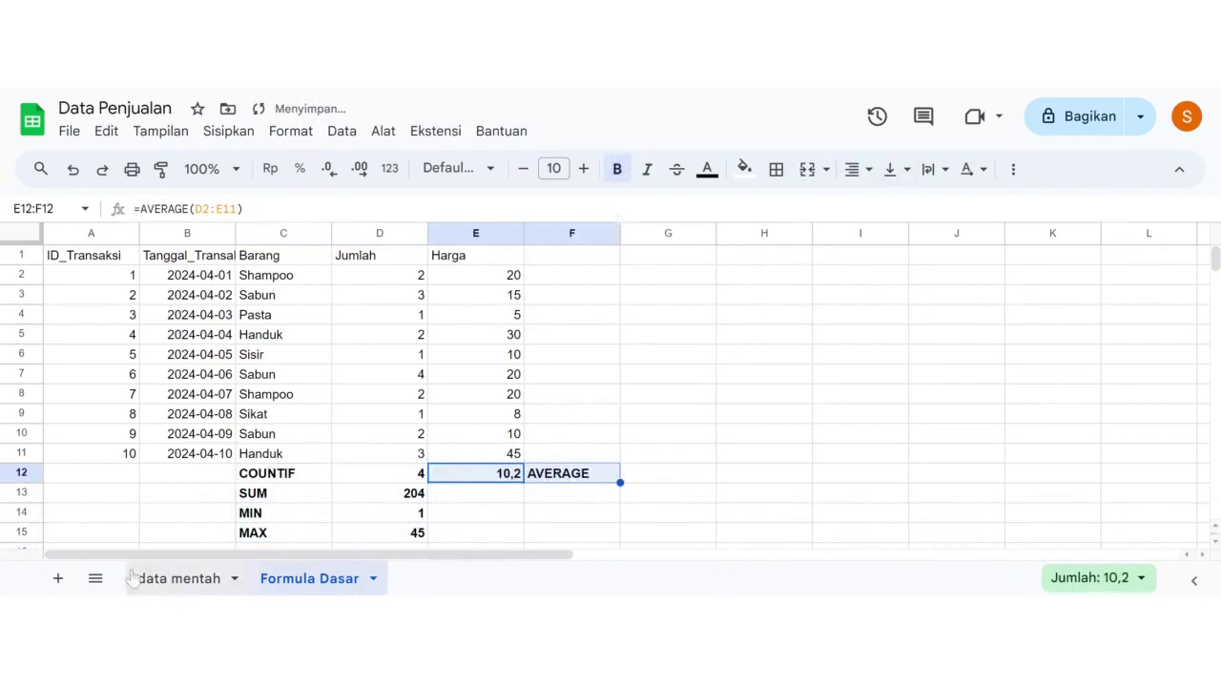
Step: Add a new sheet named Missing Value and paste the copied sales dataset into it starting at A1
{"action": "left_click", "coordinate": [59, 578]}
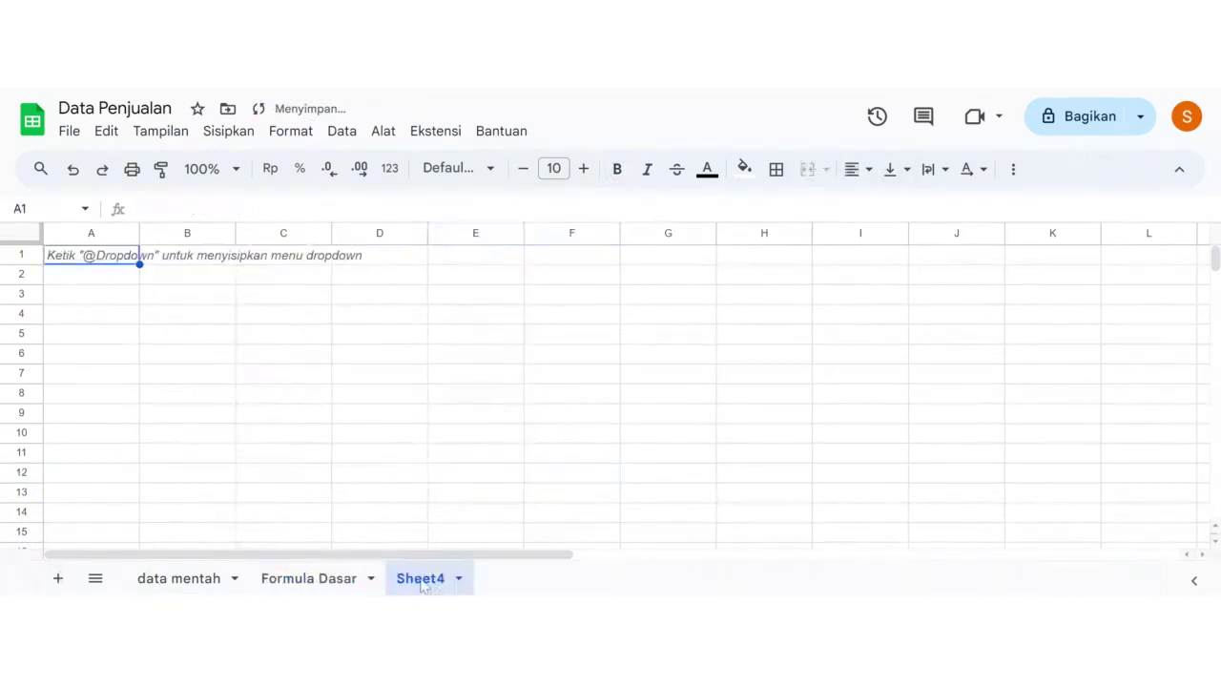
{"action": "double_click", "coordinate": [421, 580]}
{"action": "type", "text": "m"}
{"action": "key", "text": "BackSpace"}
{"action": "type", "text": "Miss"}
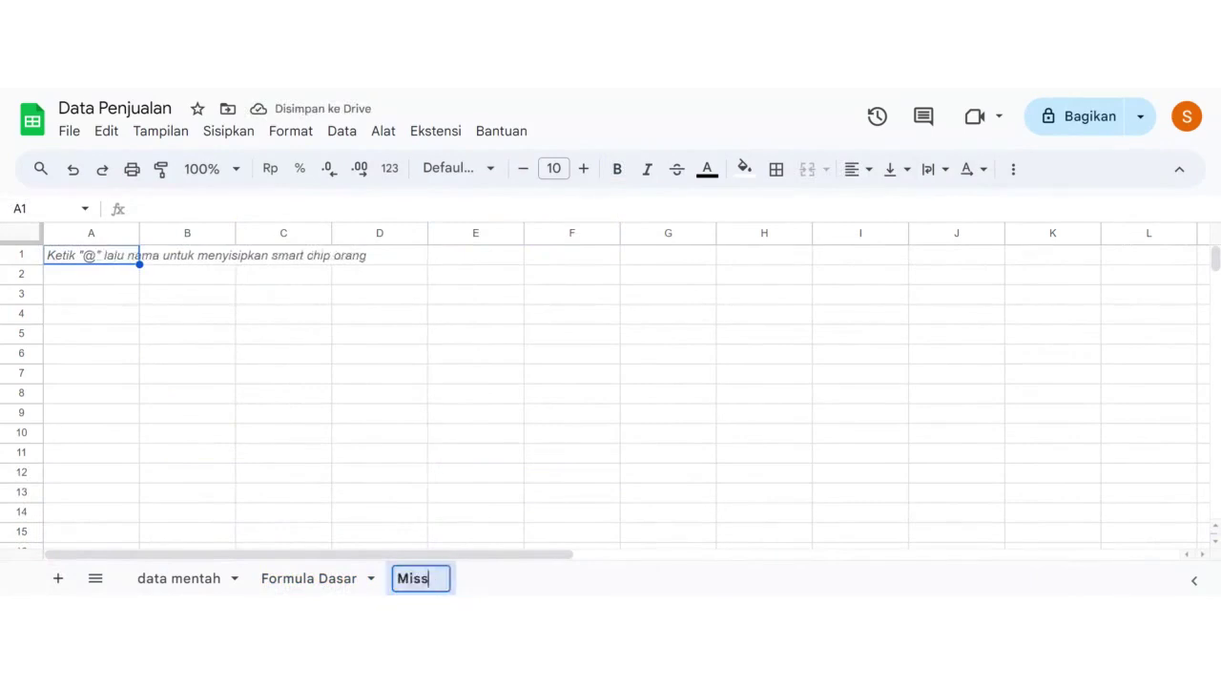
{"action": "type", "text": "ing Value"}
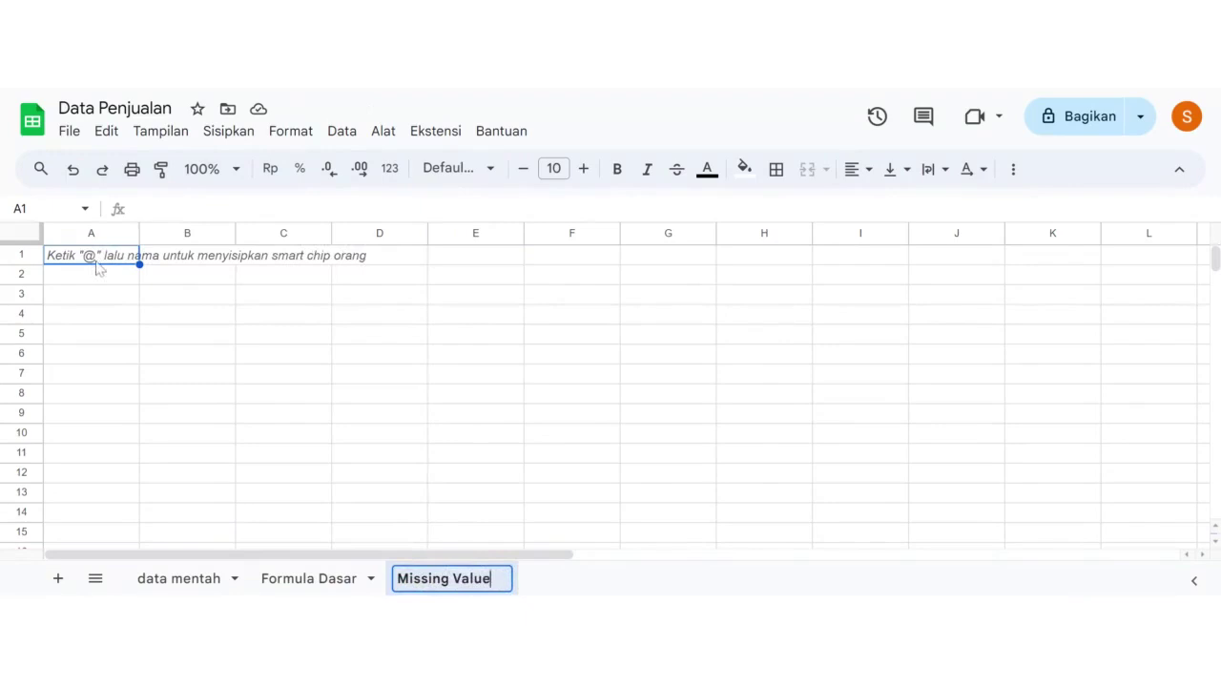
{"action": "left_click", "coordinate": [97, 262]}
{"action": "key", "text": "ctrl+v"}
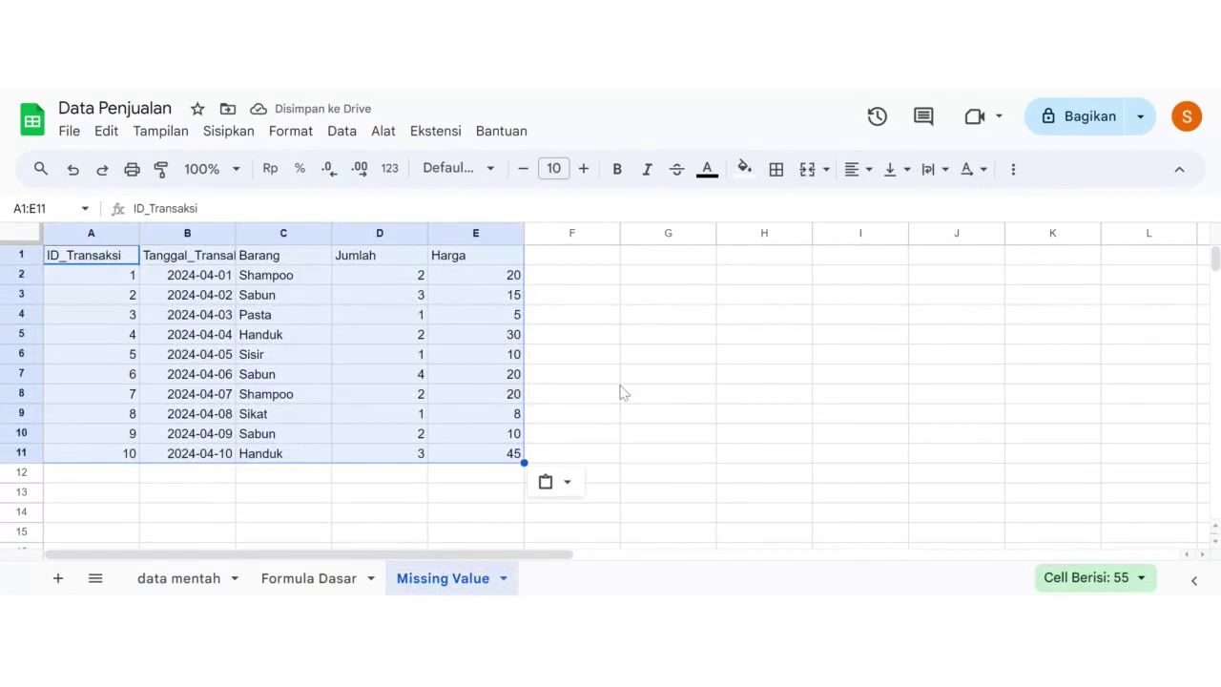
{"action": "left_click", "coordinate": [639, 263]}
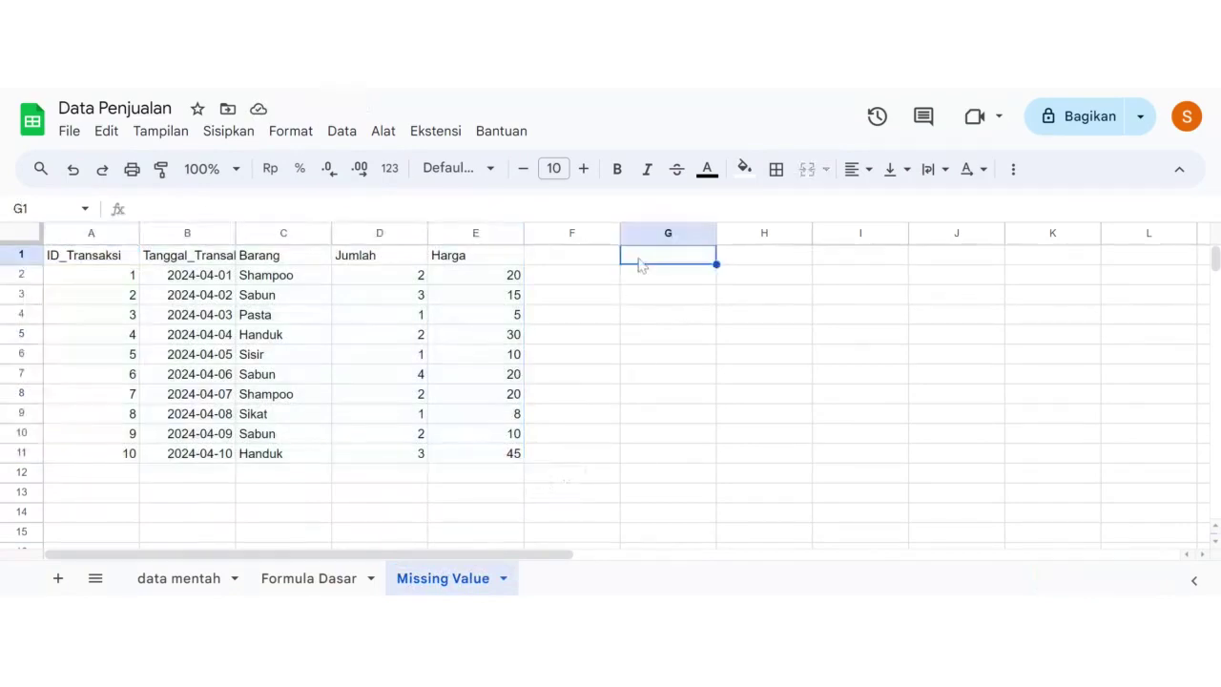
{"action": "type", "text": "=is"}
{"action": "key", "text": "BackSpace"}
{"action": "key", "text": "BackSpace"}
{"action": "type", "text": "ISB"}
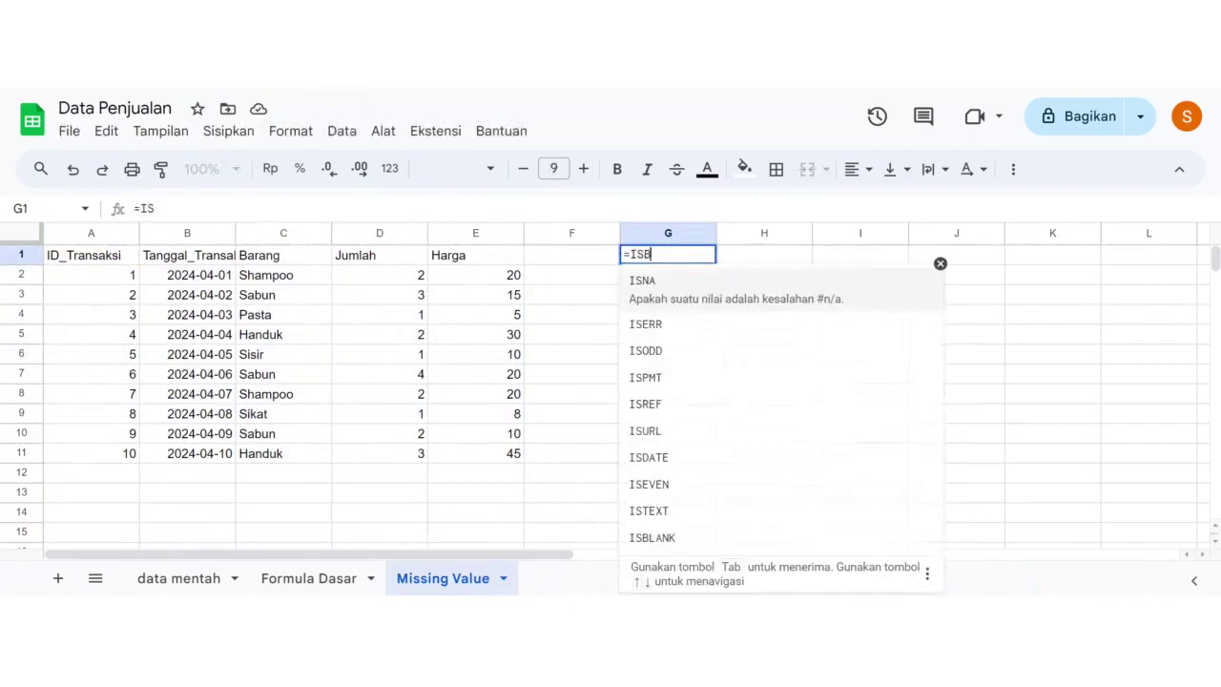
{"action": "type", "text": "LANK("}
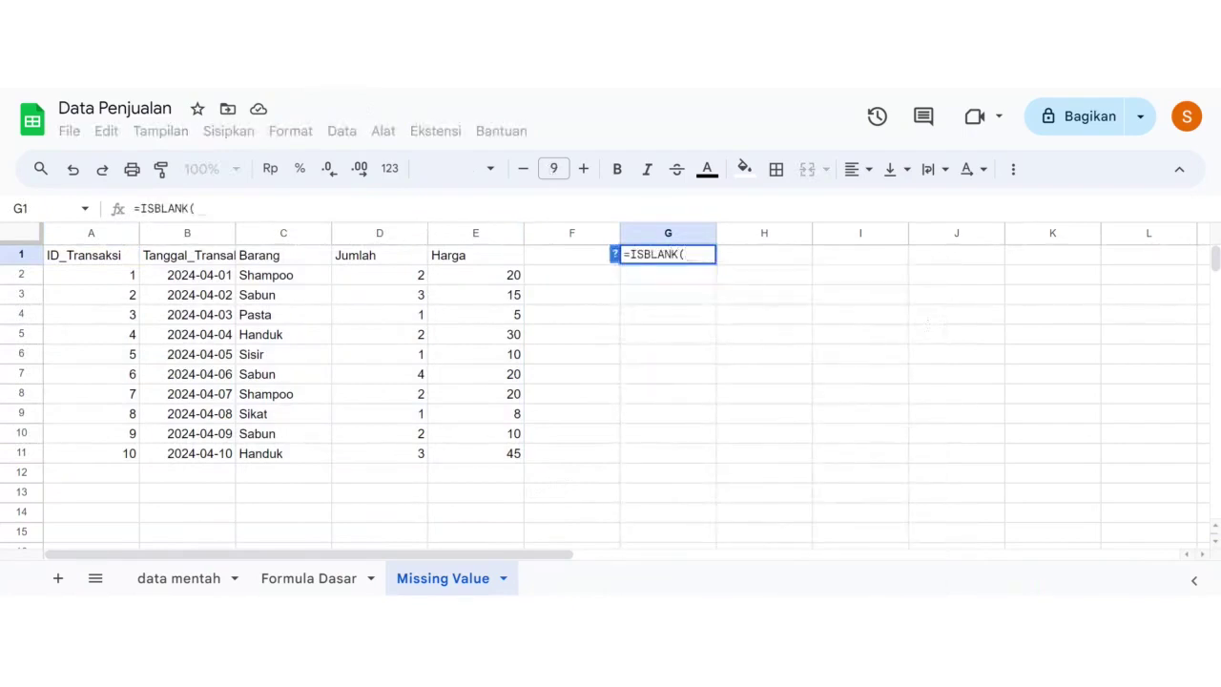
{"action": "left_click", "coordinate": [178, 280]}
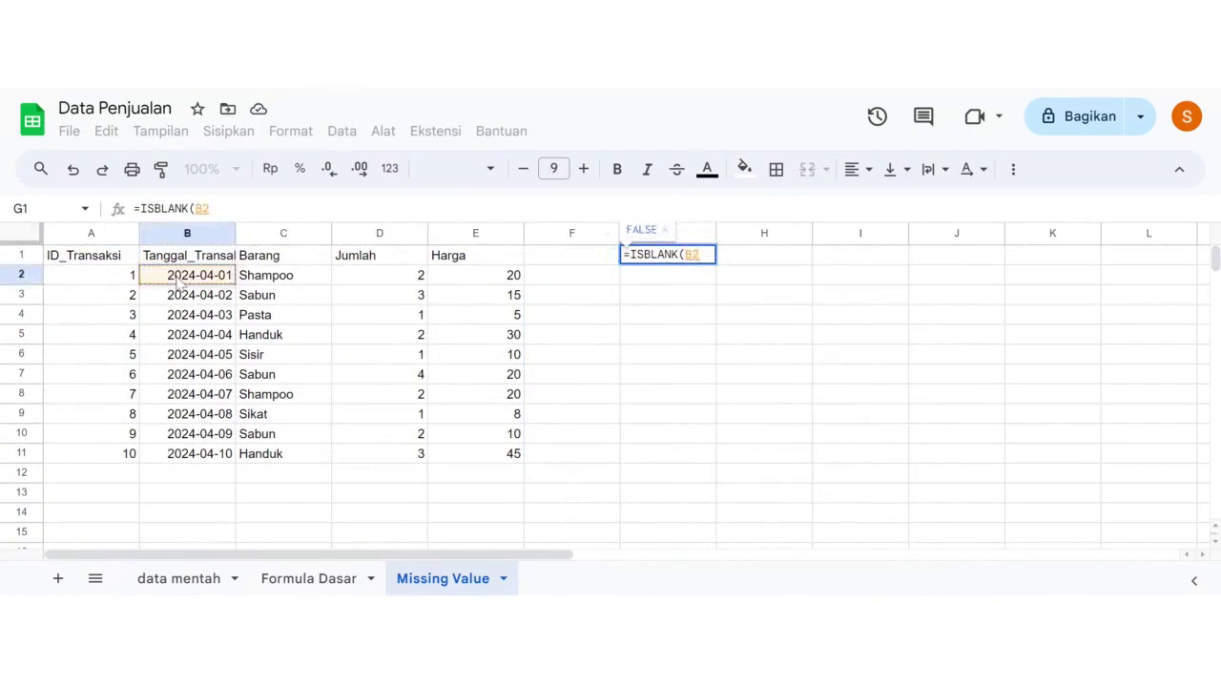
{"action": "key", "text": "BackSpace"}
{"action": "key", "text": "BackSpace"}
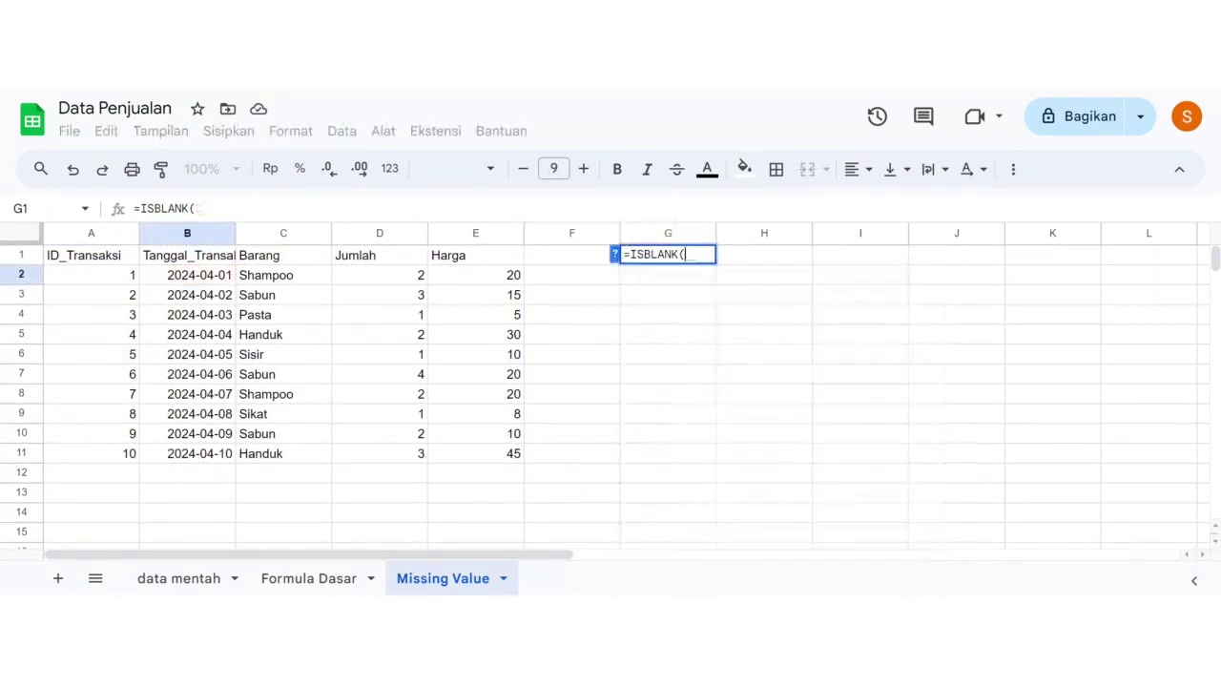
{"action": "key", "text": "BackSpace"}
{"action": "key", "text": "BackSpace"}
{"action": "key", "text": "BackSpace"}
{"action": "key", "text": "BackSpace"}
{"action": "key", "text": "BackSpace"}
{"action": "key", "text": "BackSpace"}
{"action": "key", "text": "BackSpace"}
{"action": "key", "text": "BackSpace"}
{"action": "key", "text": "BackSpace"}
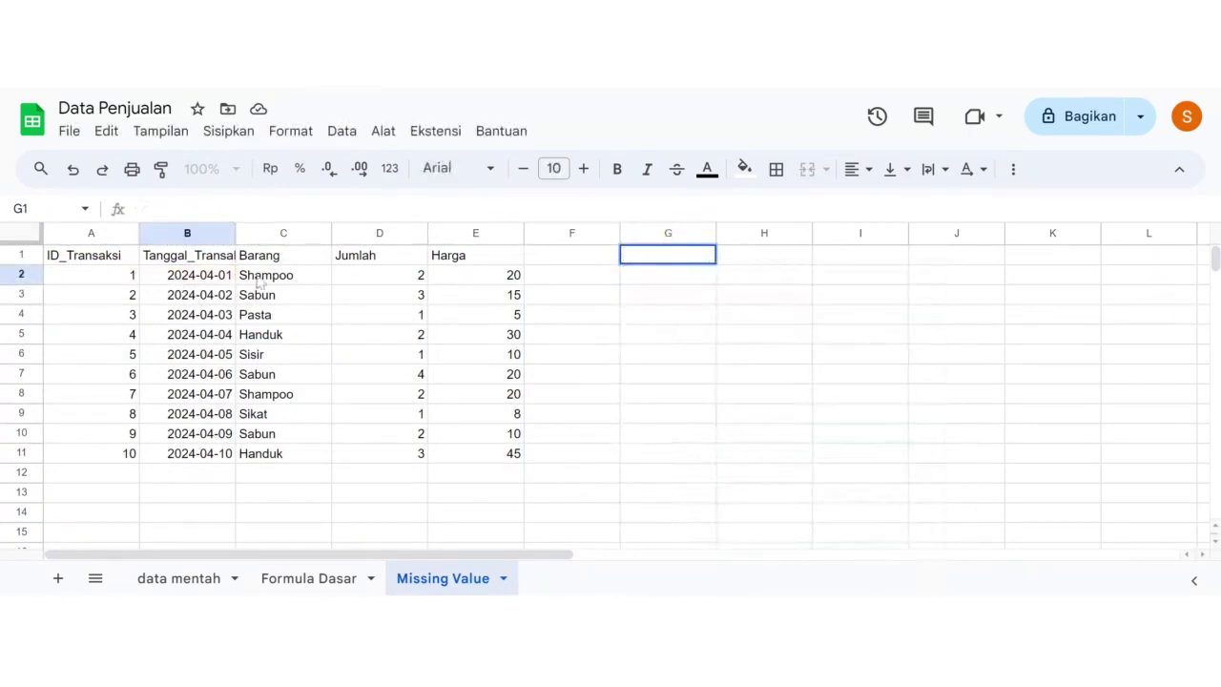
Step: Clear cells B2, C5, D3, E6, A7, B9 and D8 to create missing values in the dataset
{"action": "left_click", "coordinate": [218, 279]}
{"action": "key", "text": "Delete"}
{"action": "left_click", "coordinate": [288, 335]}
{"action": "key", "text": "Delete"}
{"action": "left_click", "coordinate": [357, 297]}
{"action": "key", "text": "Delete"}
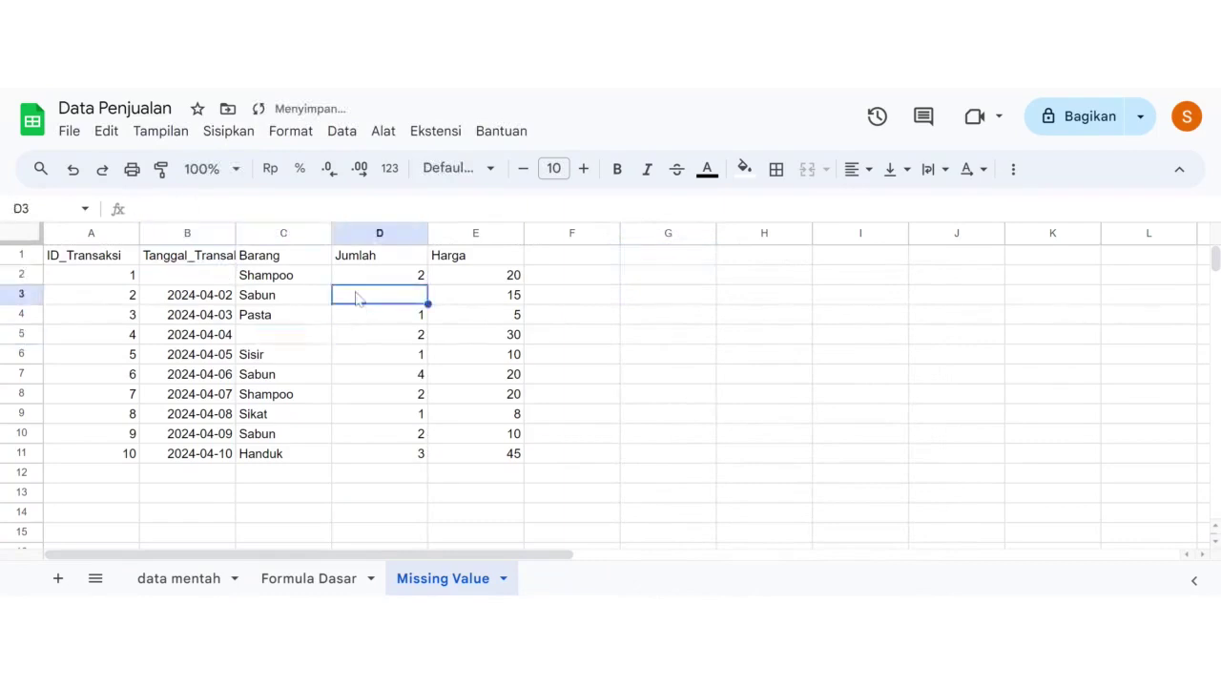
{"action": "left_click", "coordinate": [448, 360]}
{"action": "key", "text": "Delete"}
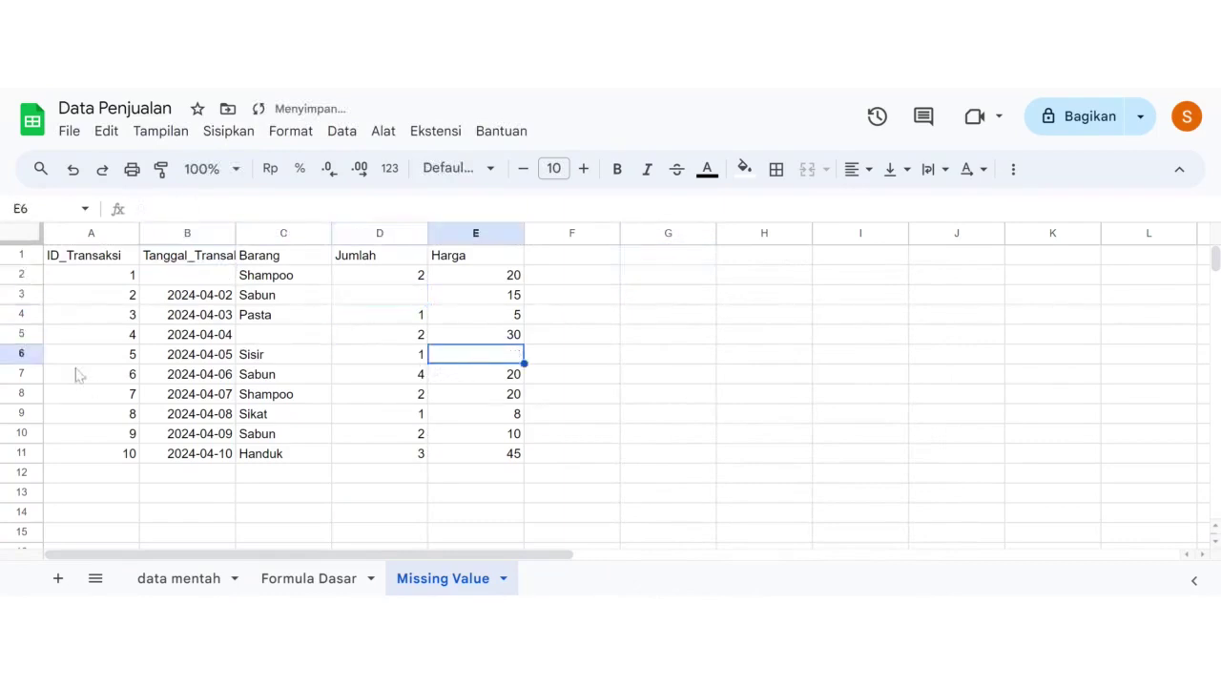
{"action": "left_click", "coordinate": [80, 374]}
{"action": "key", "text": "Delete"}
{"action": "left_click", "coordinate": [184, 419]}
{"action": "key", "text": "Delete"}
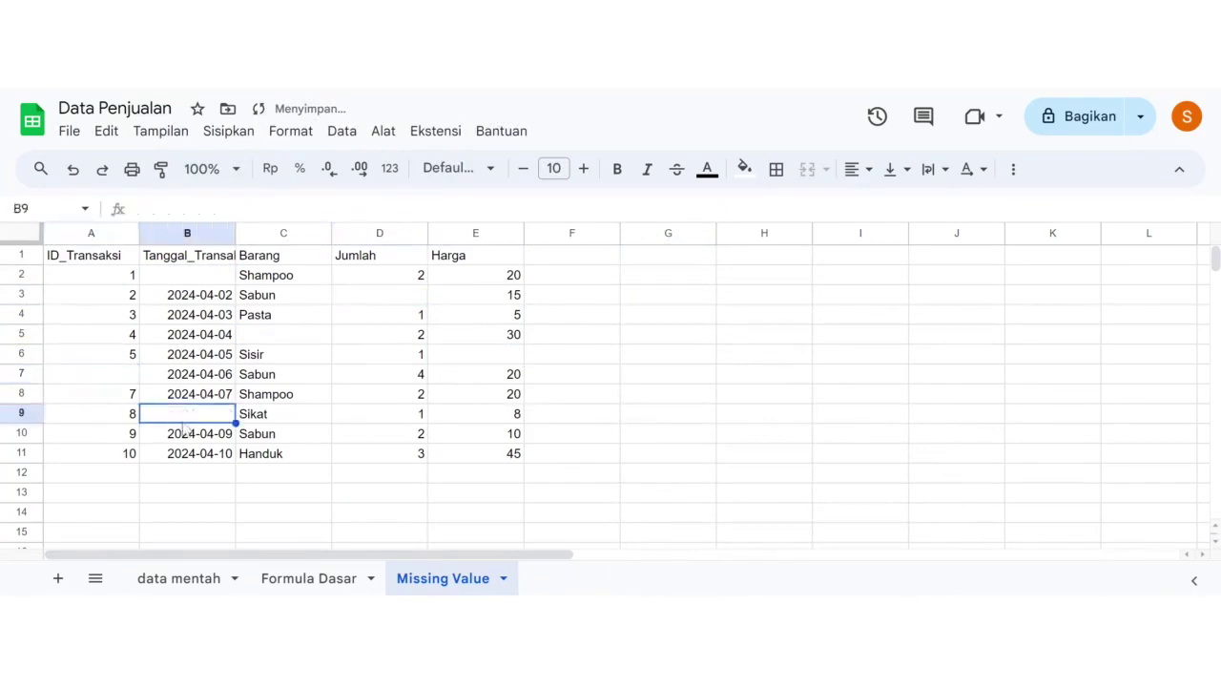
{"action": "left_click", "coordinate": [413, 398]}
{"action": "type", "text": "\\"}
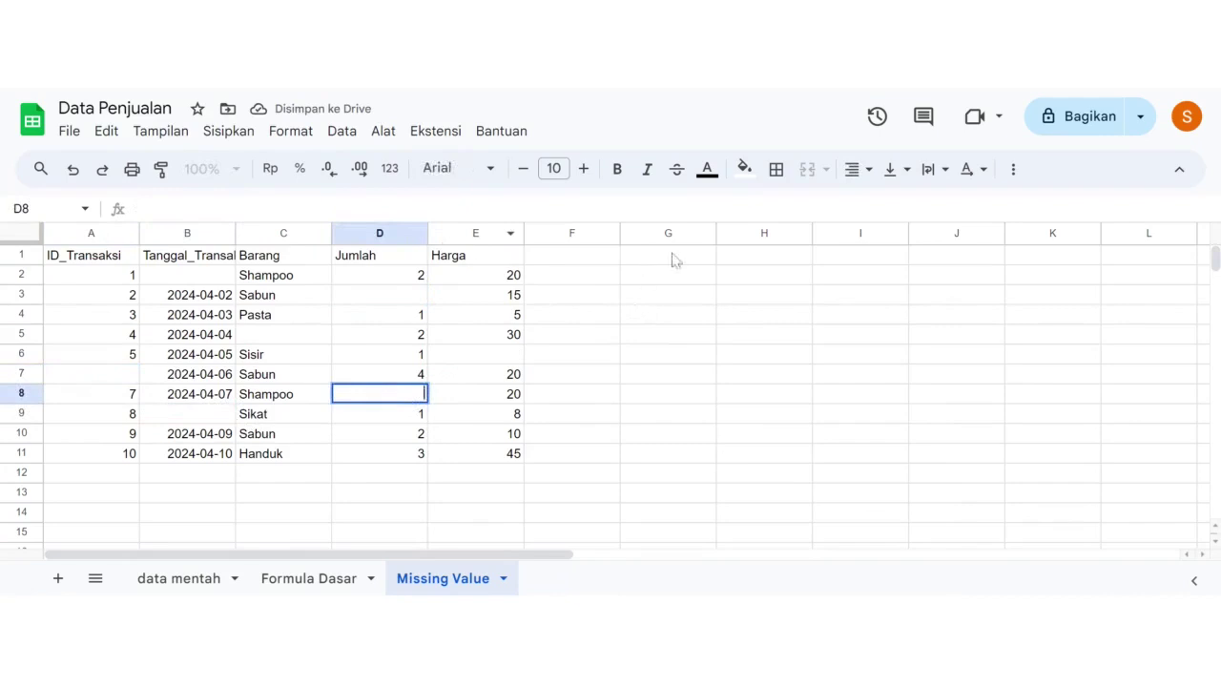
Step: Enter the formula =ISBLANK(A1) in cell G1 of the Missing Value sheet
{"action": "left_click", "coordinate": [673, 258]}
{"action": "type", "text": "ISBLNAK"}
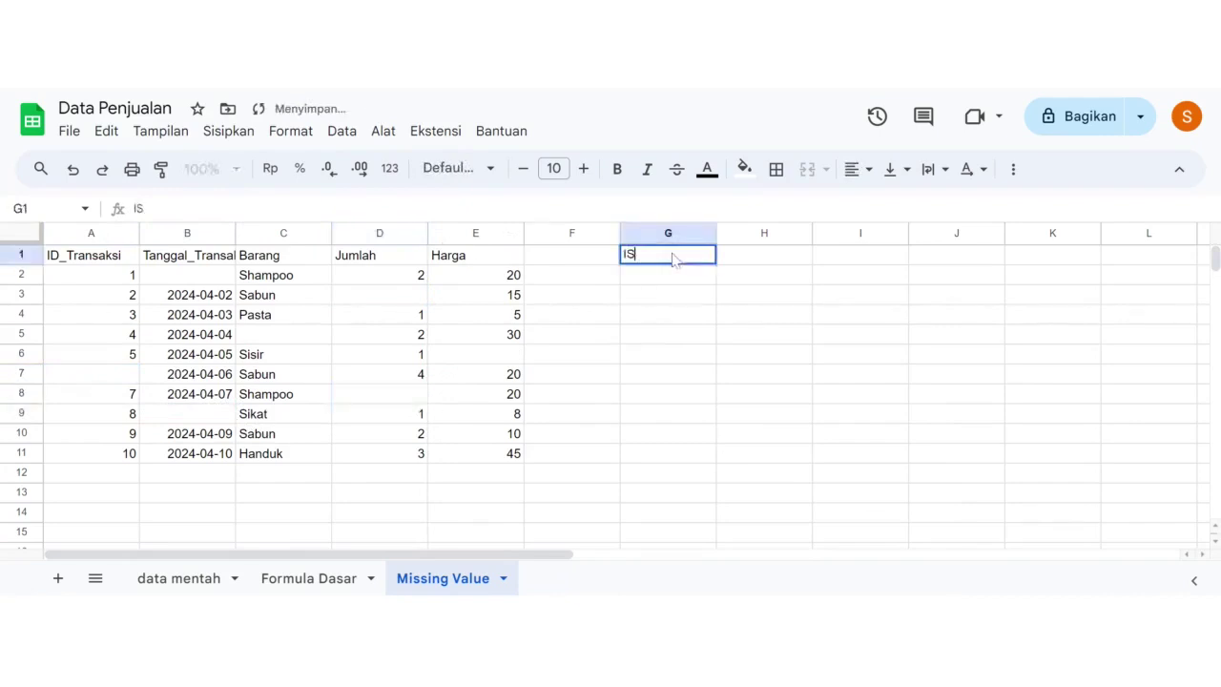
{"action": "key", "text": "BackSpace"}
{"action": "key", "text": "BackSpace"}
{"action": "key", "text": "BackSpace"}
{"action": "key", "text": "BackSpace"}
{"action": "key", "text": "BackSpace"}
{"action": "key", "text": "BackSpace"}
{"action": "key", "text": "BackSpace"}
{"action": "type", "text": "="}
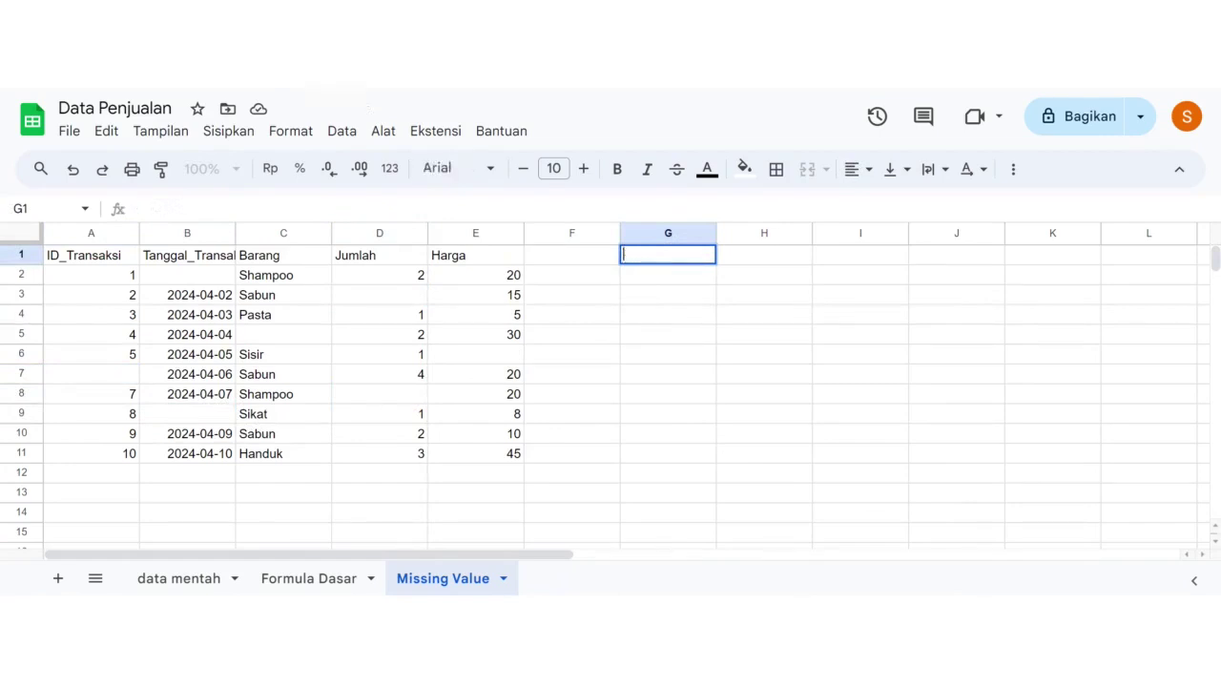
{"action": "type", "text": "=ISBLAN"}
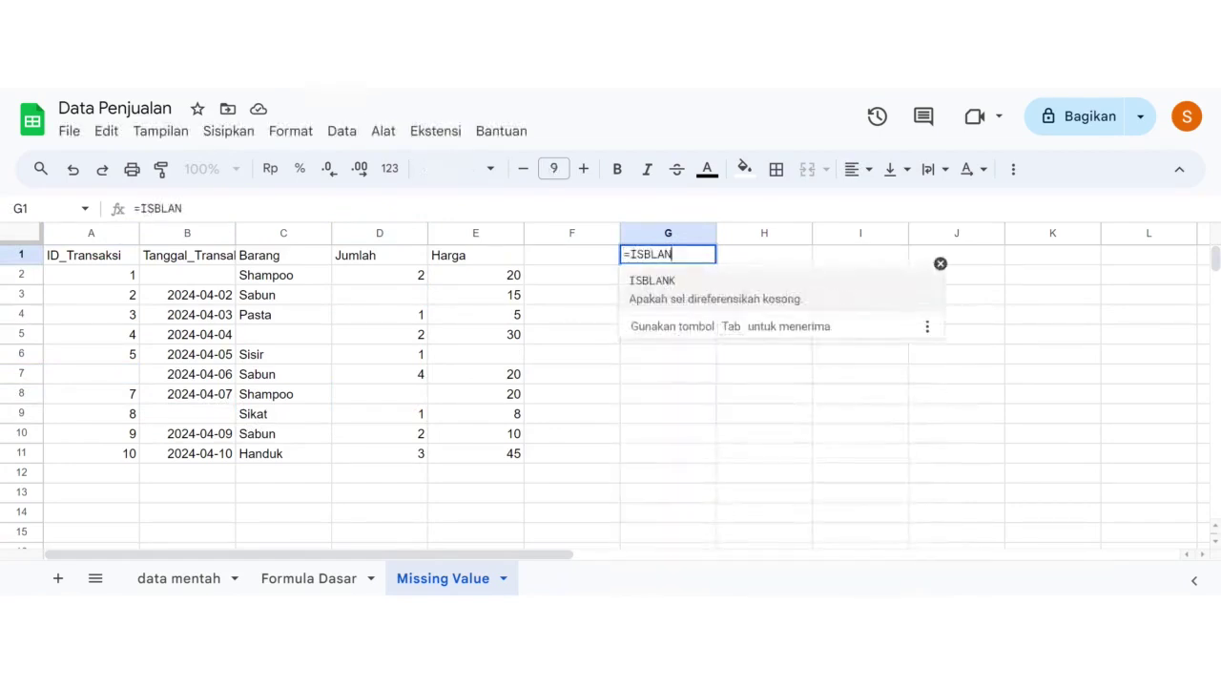
{"action": "type", "text": "K("}
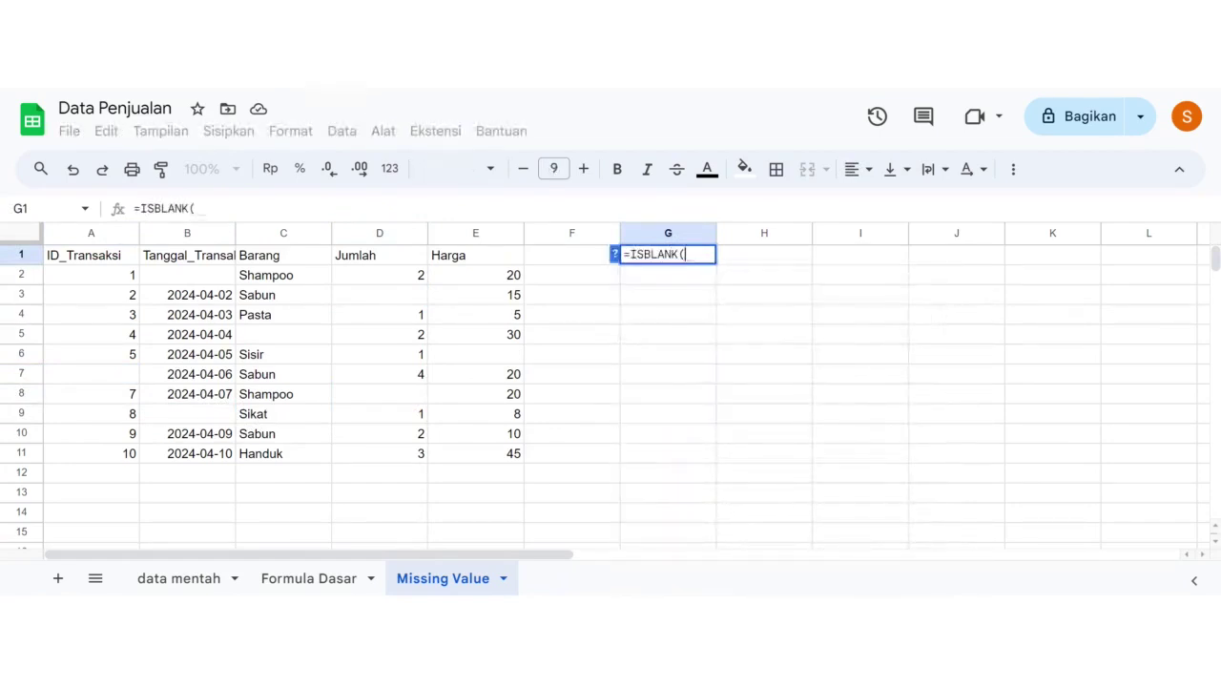
{"action": "type", "text": "A1)"}
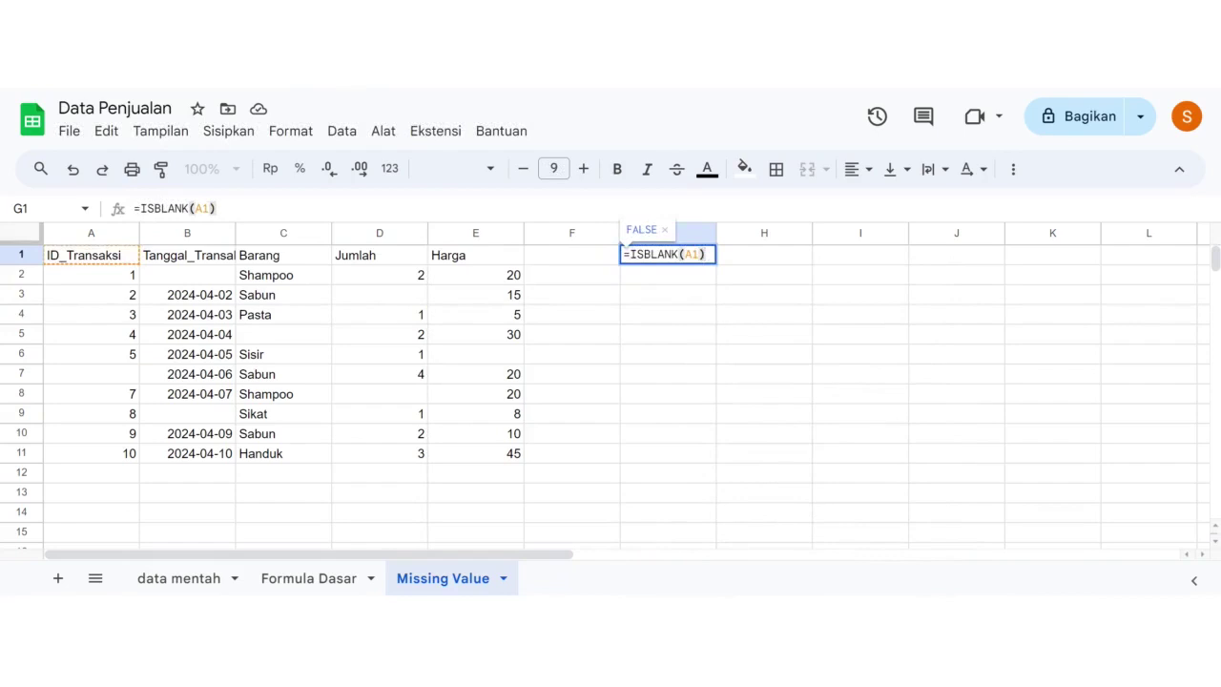
{"action": "key", "text": "Return"}
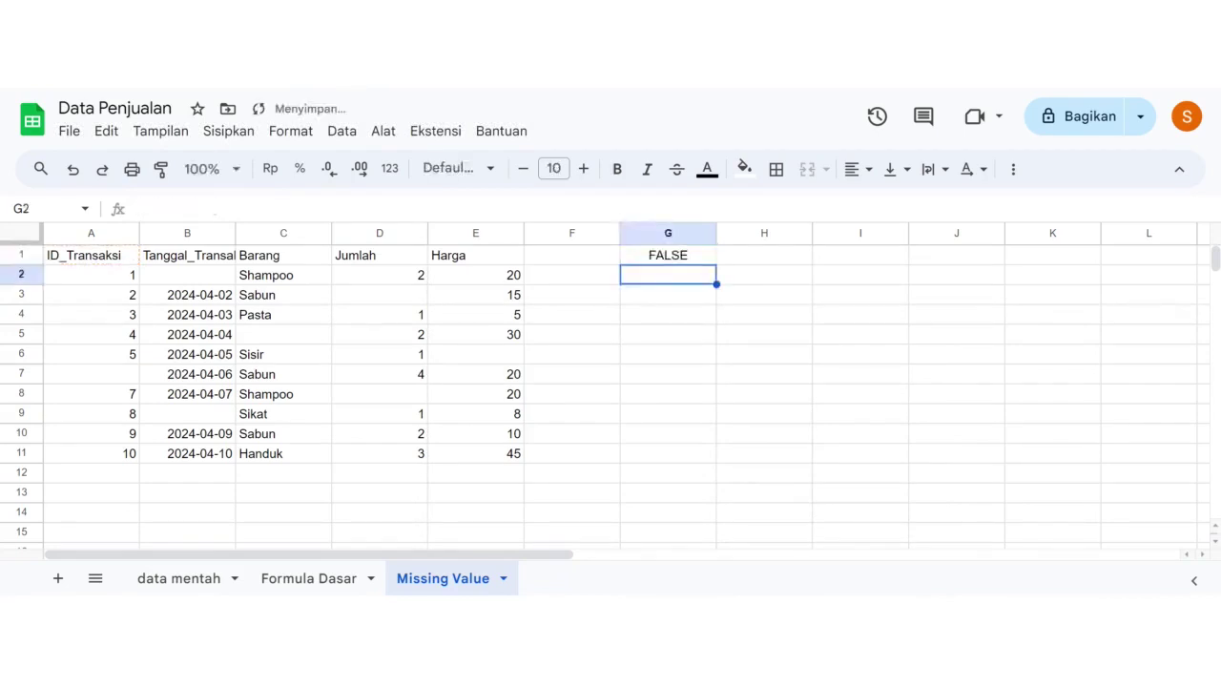
Step: Change the formula in G1 to =ISBLANK(B2) to test an empty cell
{"action": "double_click", "coordinate": [688, 256]}
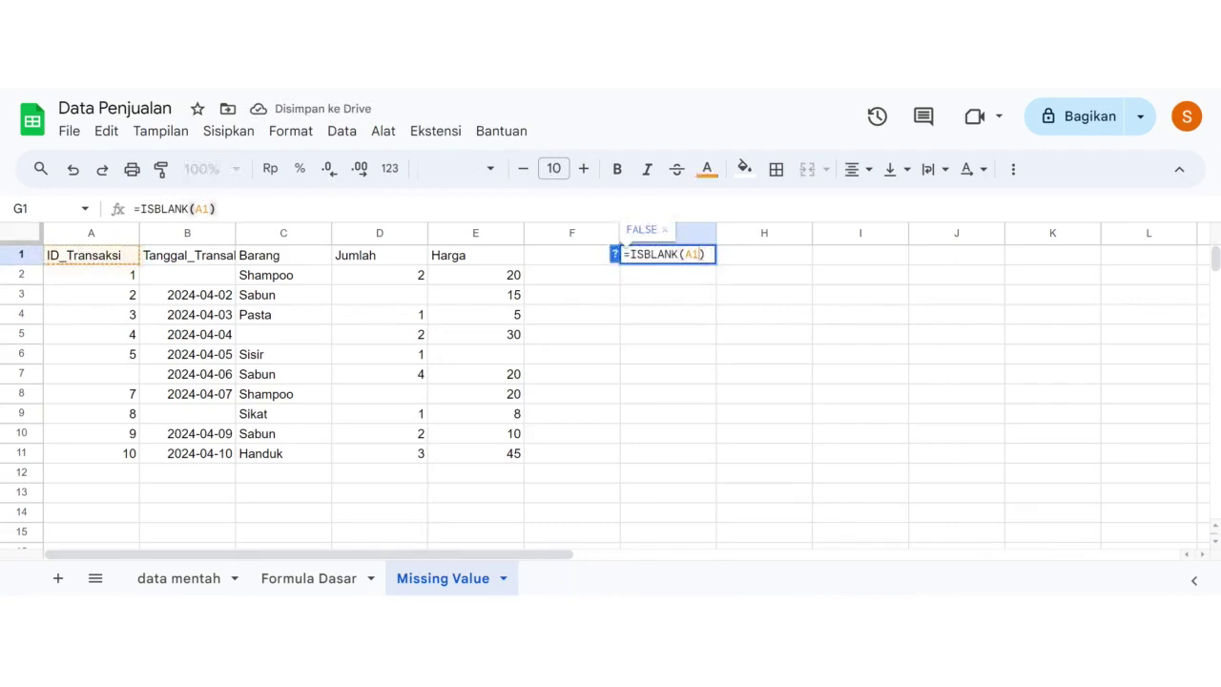
{"action": "key", "text": "BackSpace"}
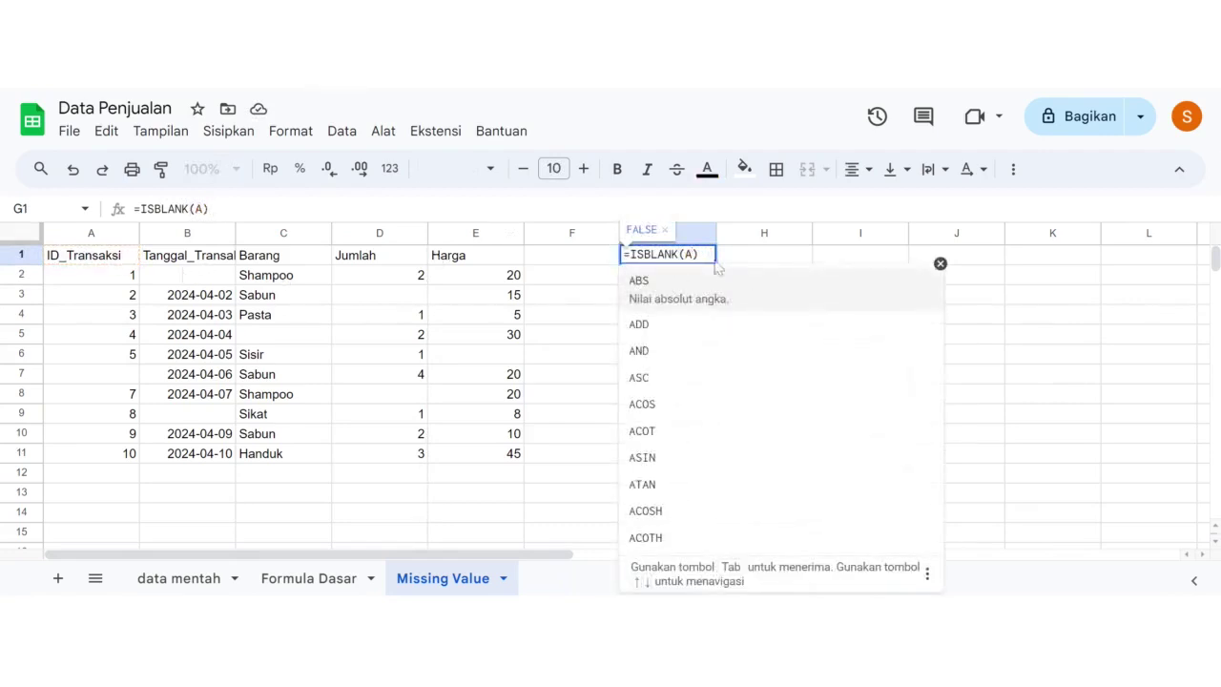
{"action": "key", "text": "BackSpace"}
{"action": "type", "text": "B2"}
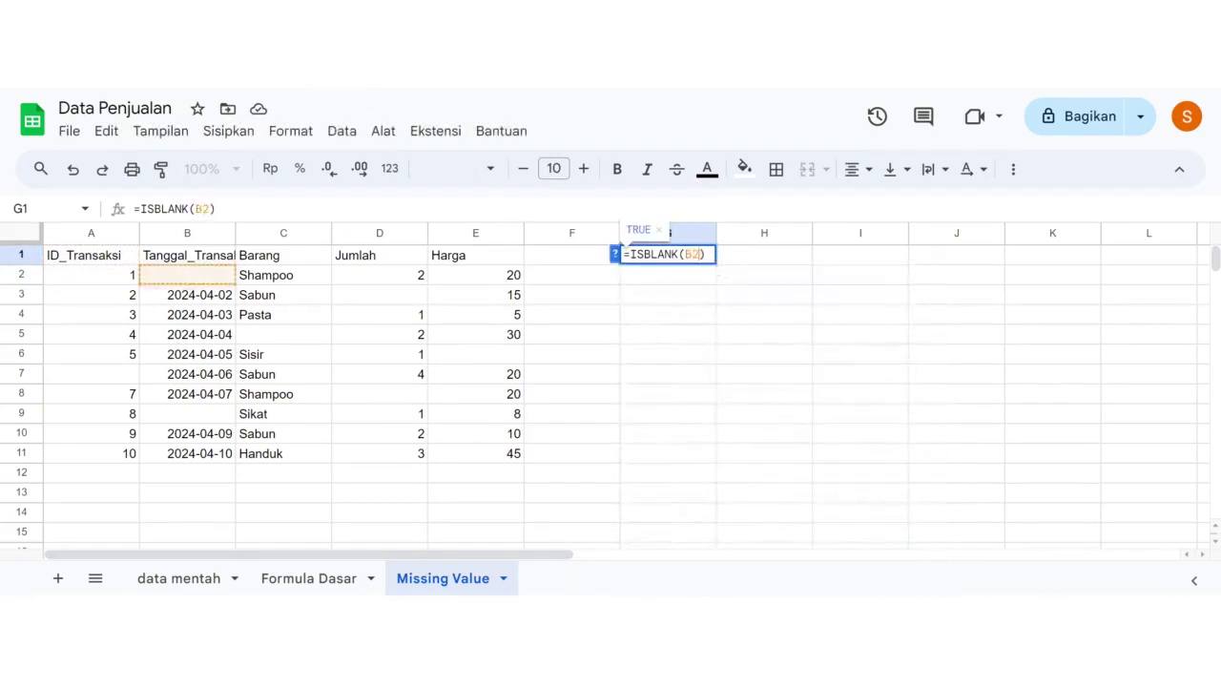
{"action": "key", "text": "Return"}
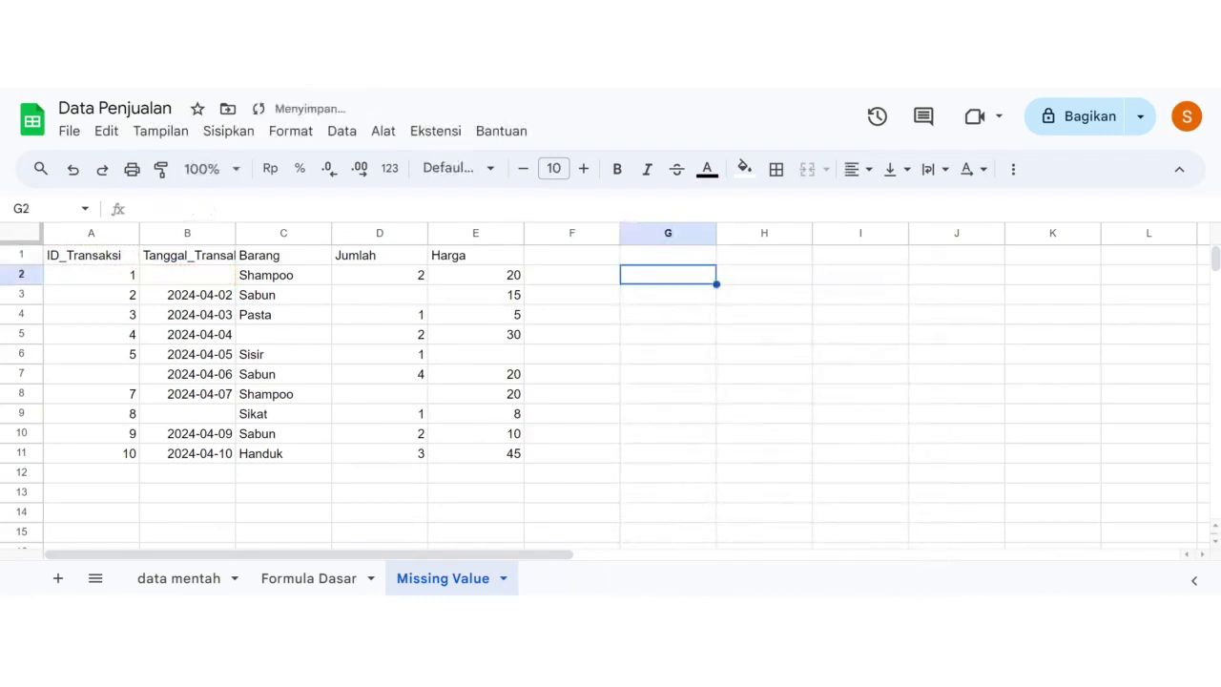
Step: Set the formula in G1 back to =ISBLANK(A1) and fill it across the range G1:K11
{"action": "left_click", "coordinate": [689, 255]}
{"action": "key", "text": "ctrl+shift+Down"}
{"action": "left_click", "coordinate": [695, 255]}
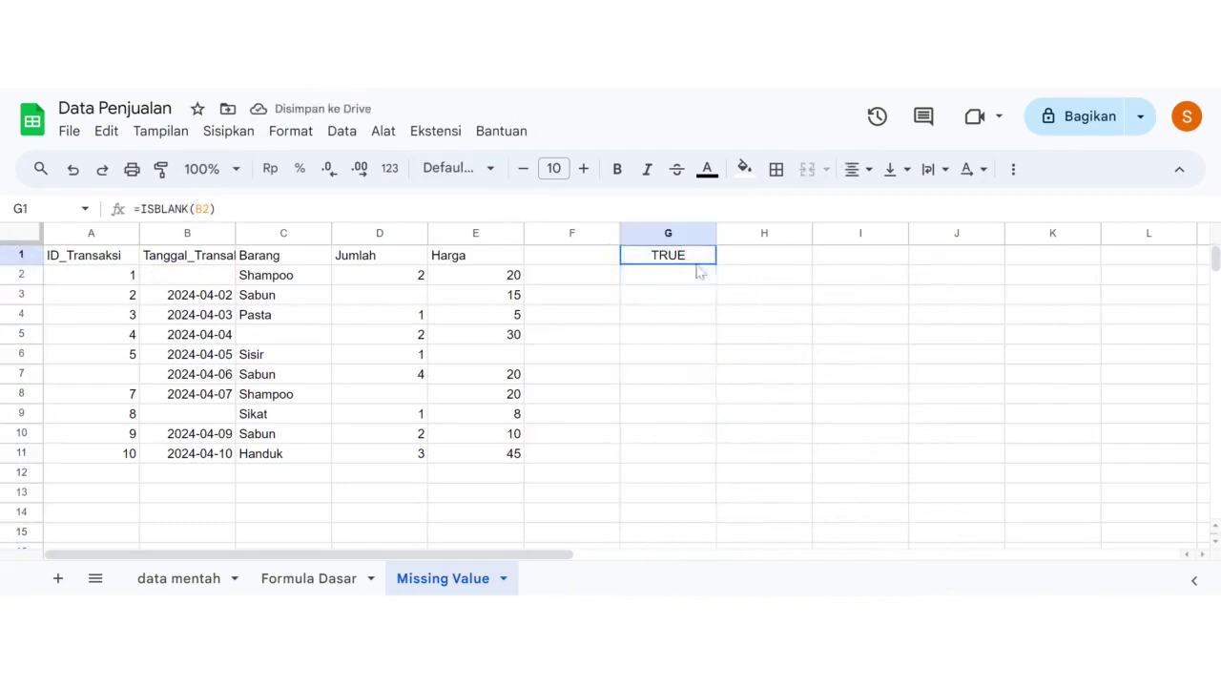
{"action": "double_click", "coordinate": [695, 262]}
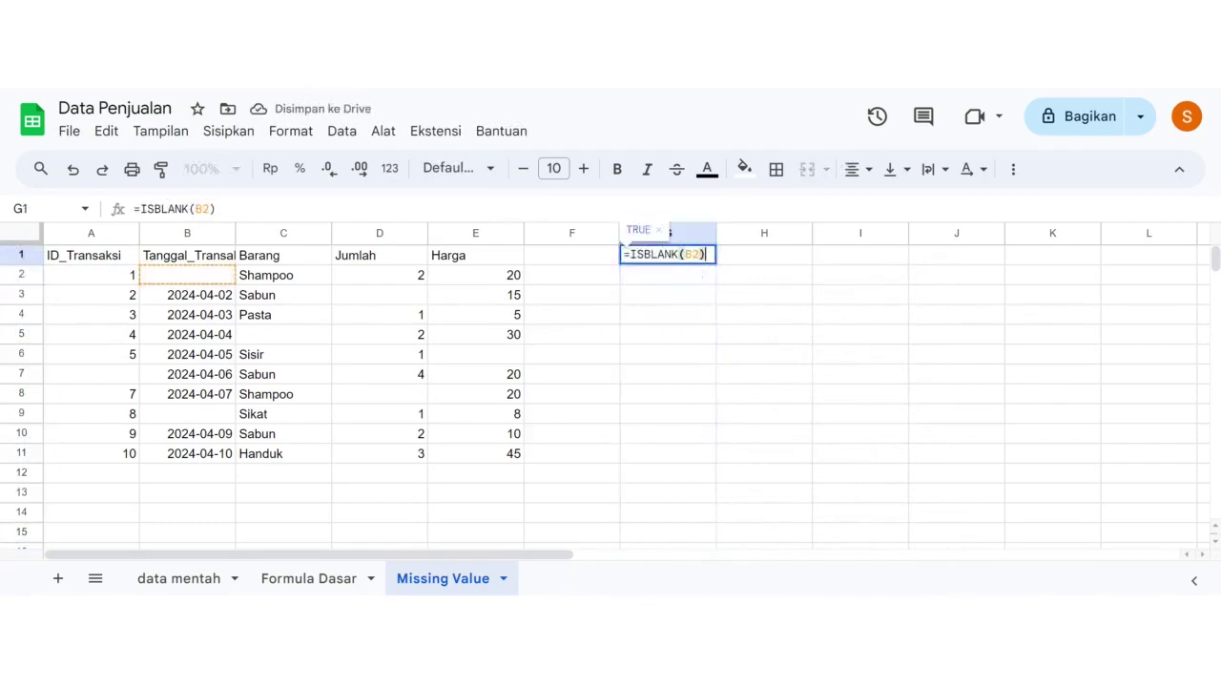
{"action": "key", "text": "BackSpace"}
{"action": "key", "text": "BackSpace"}
{"action": "type", "text": "A1"}
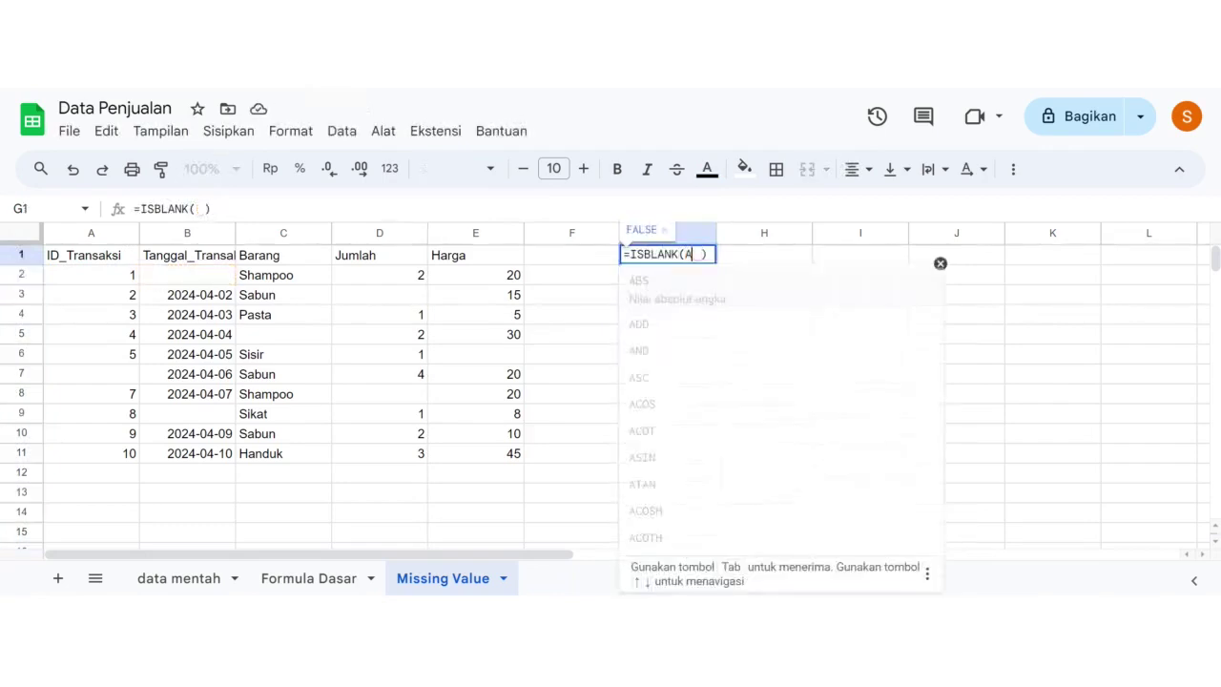
{"action": "key", "text": "Return"}
{"action": "left_click", "coordinate": [686, 256]}
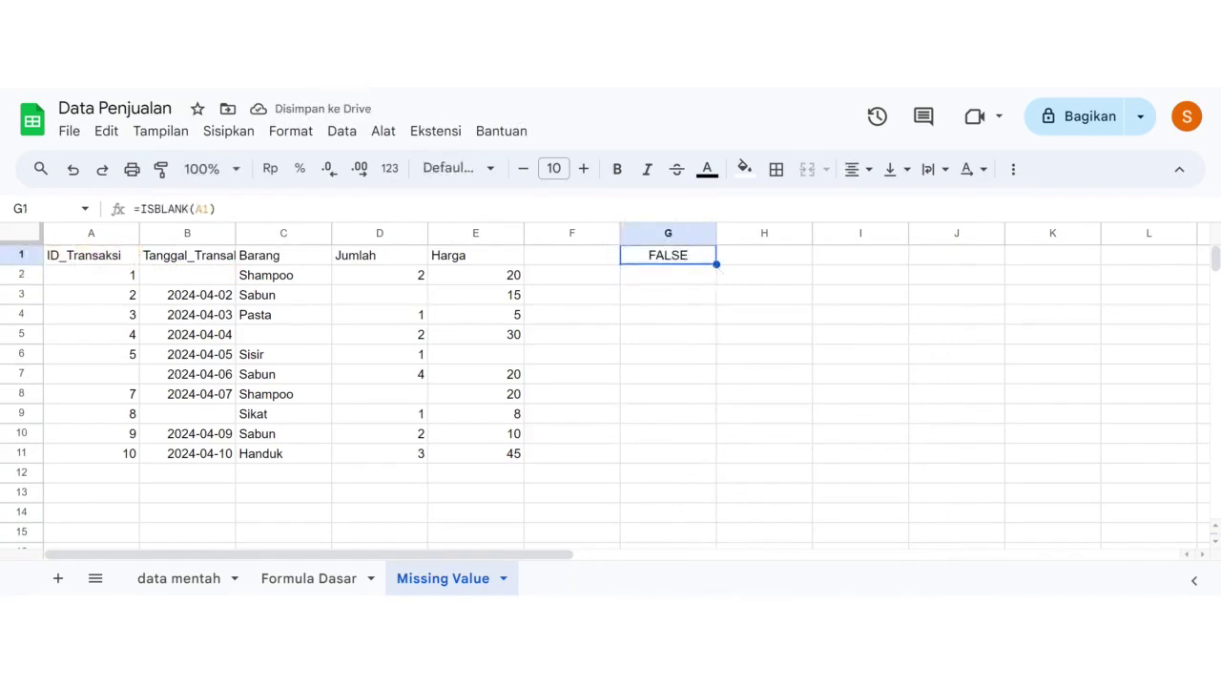
{"action": "left_click_drag", "start_coordinate": [717, 264], "coordinate": [1023, 453]}
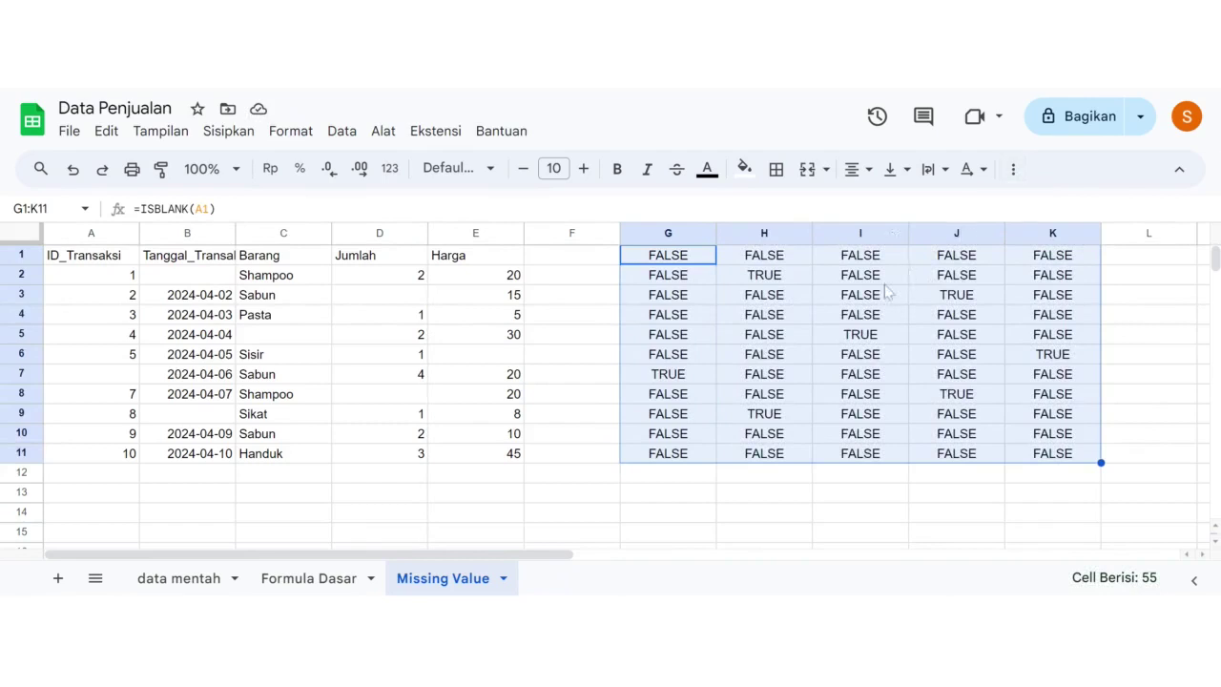
{"action": "left_click", "coordinate": [1015, 171]}
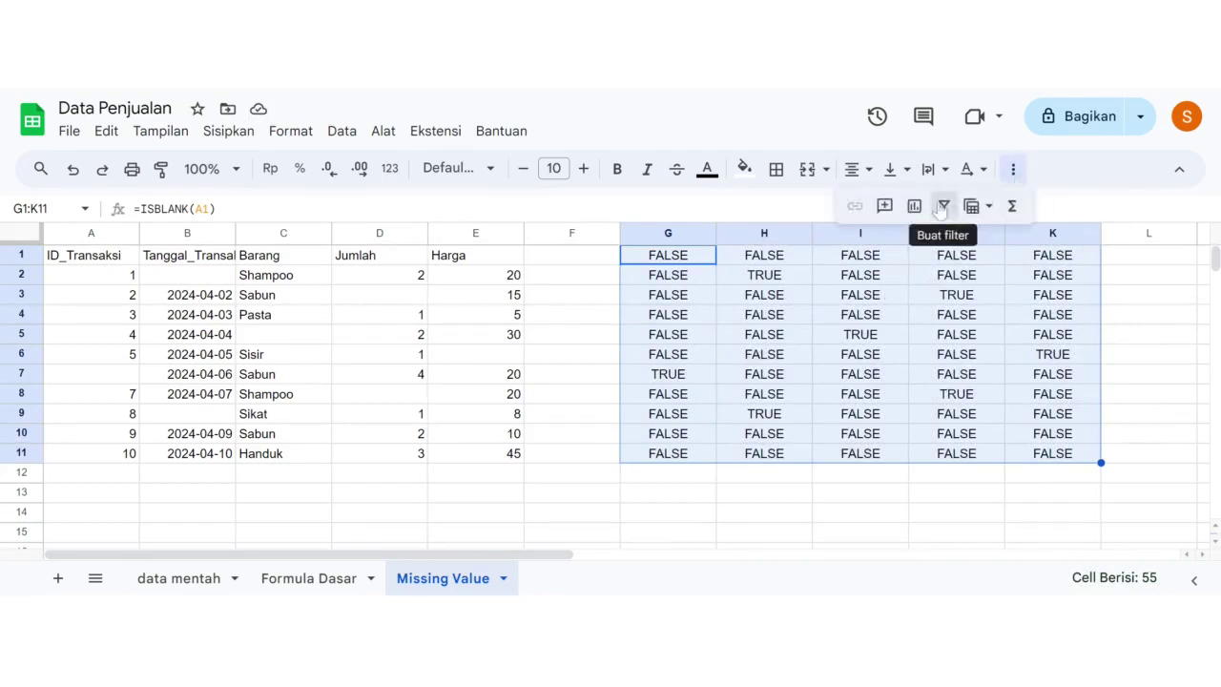
{"action": "left_click", "coordinate": [942, 207]}
{"action": "left_click", "coordinate": [943, 206]}
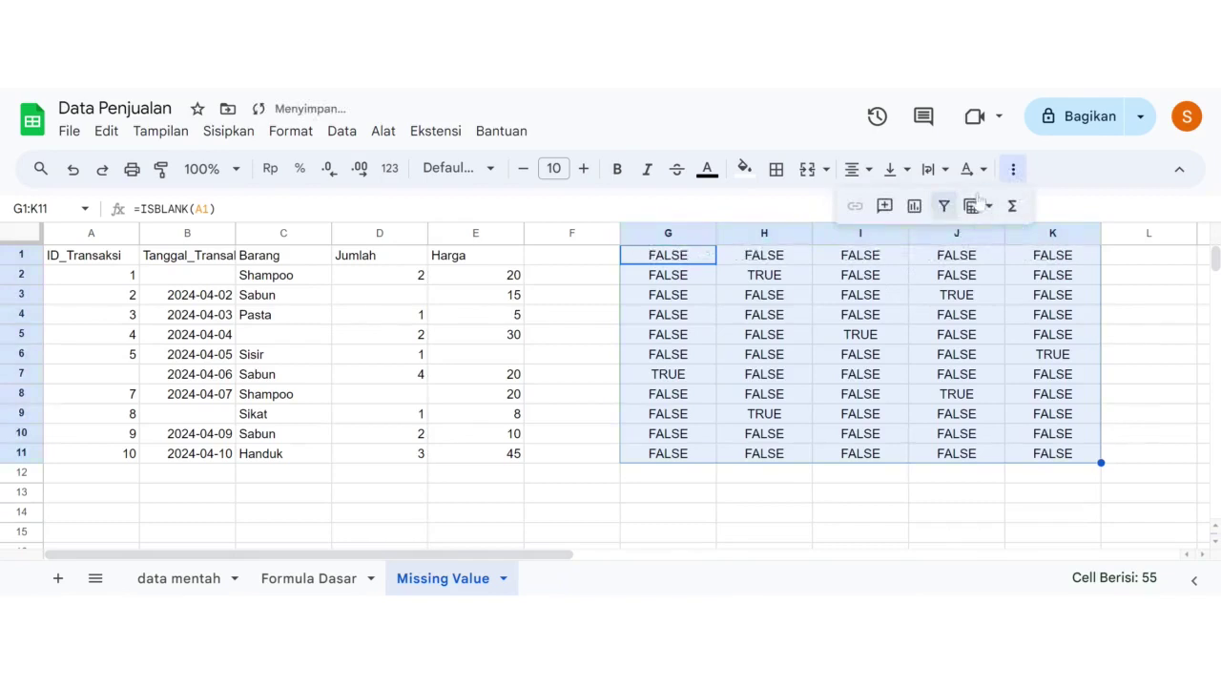
Step: Search the Missing Value sheet for TRUE to highlight the cells that flag missing values
{"action": "left_click", "coordinate": [671, 502]}
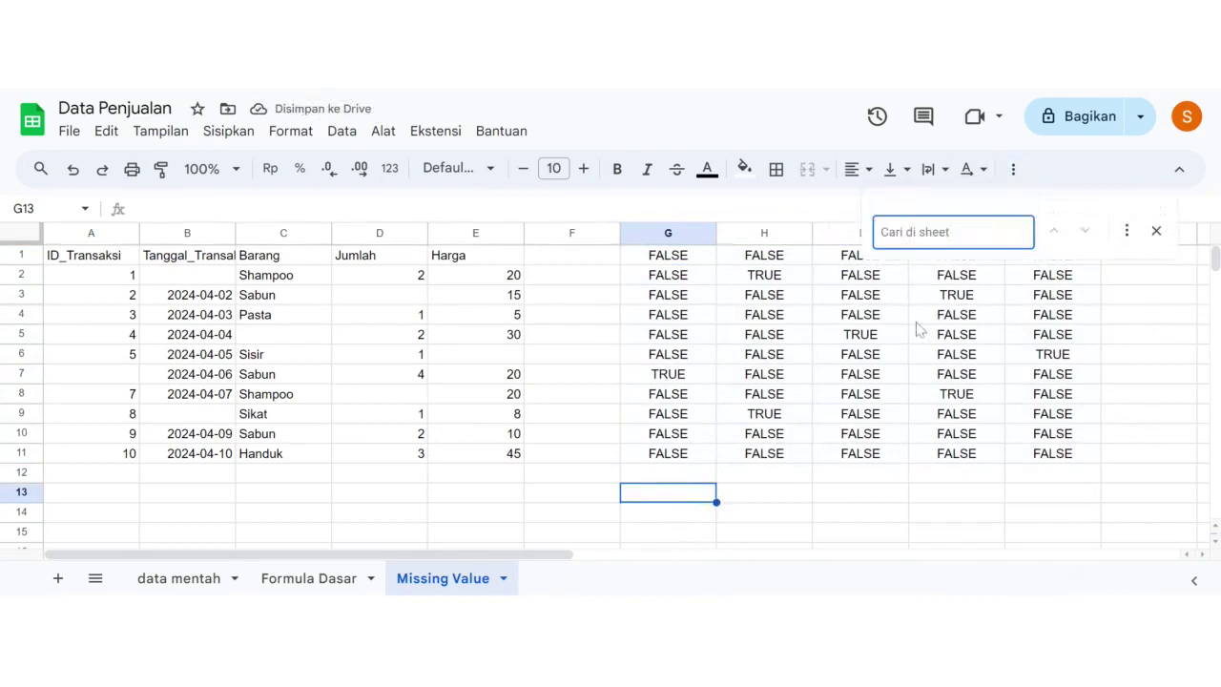
{"action": "type", "text": "TRUE"}
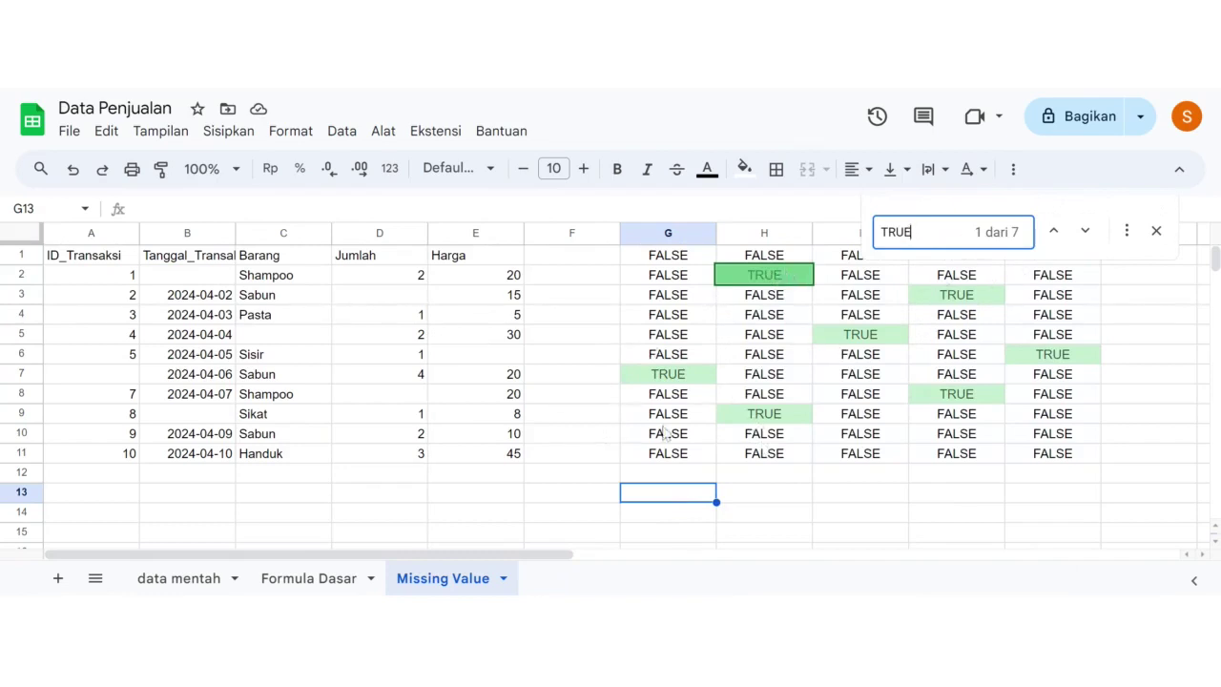
Step: Add a new sheet named Format Data and paste the copied sales dataset into it starting at A1
{"action": "left_click", "coordinate": [59, 581]}
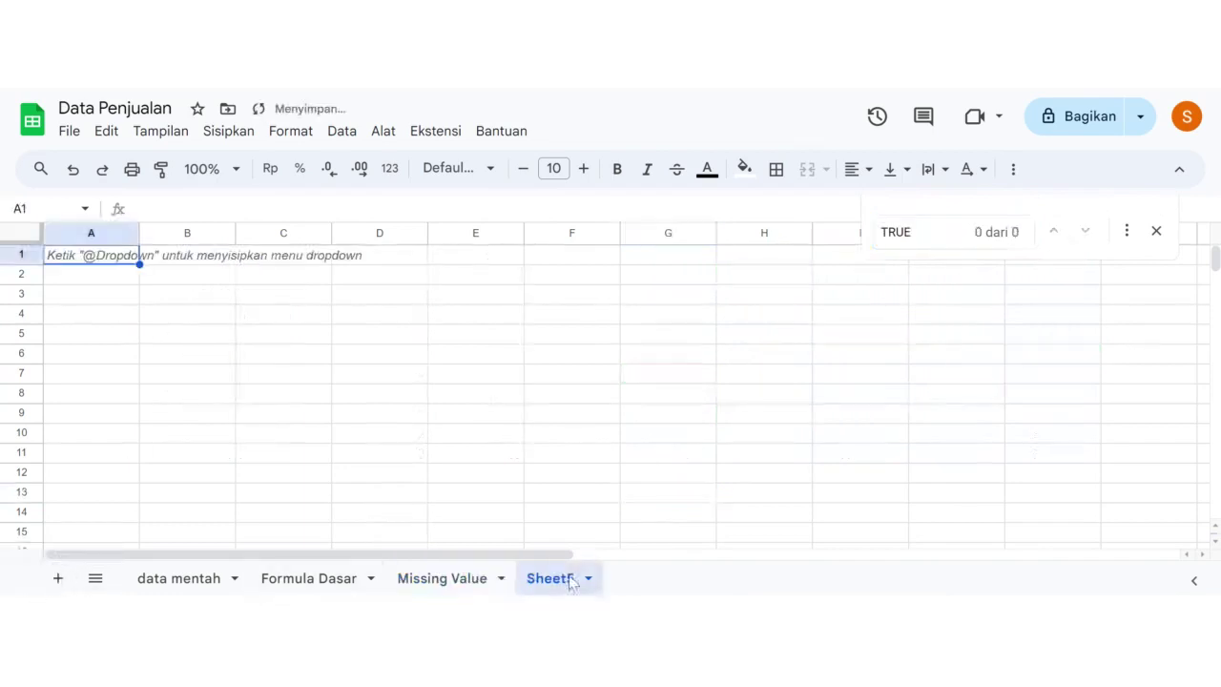
{"action": "double_click", "coordinate": [576, 578]}
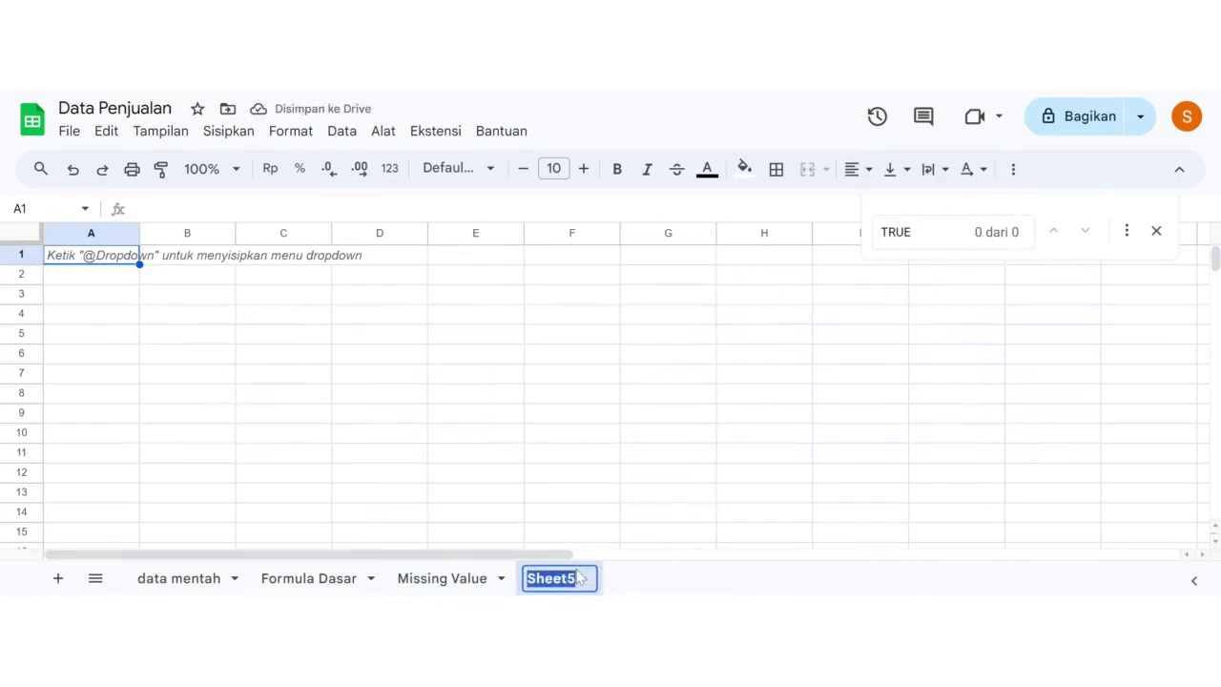
{"action": "key", "text": "BackSpace"}
{"action": "type", "text": "Fo"}
{"action": "key", "text": "BackSpace"}
{"action": "type", "text": "ormat"}
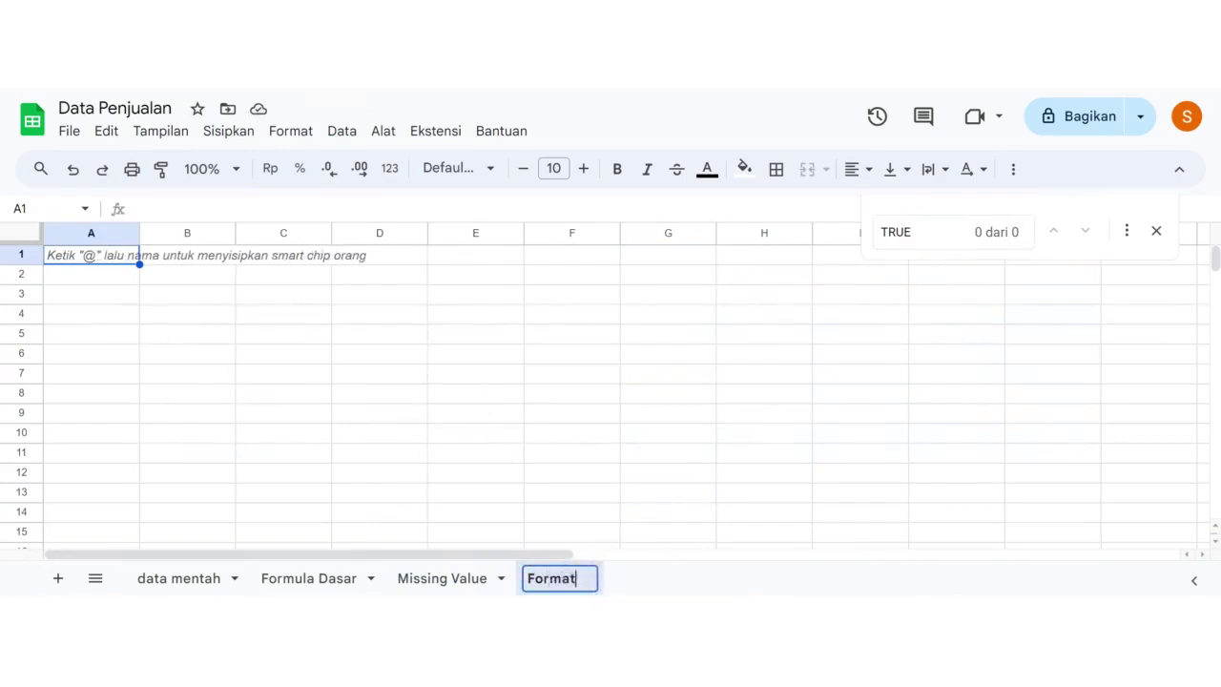
{"action": "type", "text": " Data"}
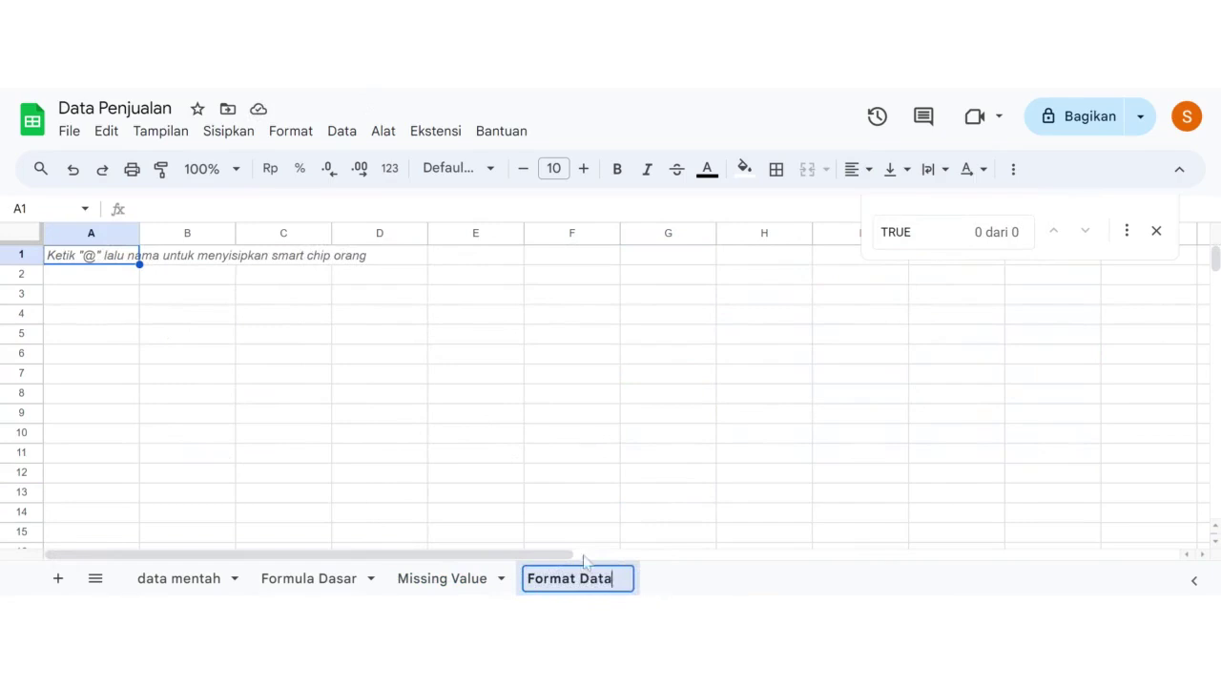
{"action": "key", "text": "Return"}
{"action": "key", "text": "ctrl+v"}
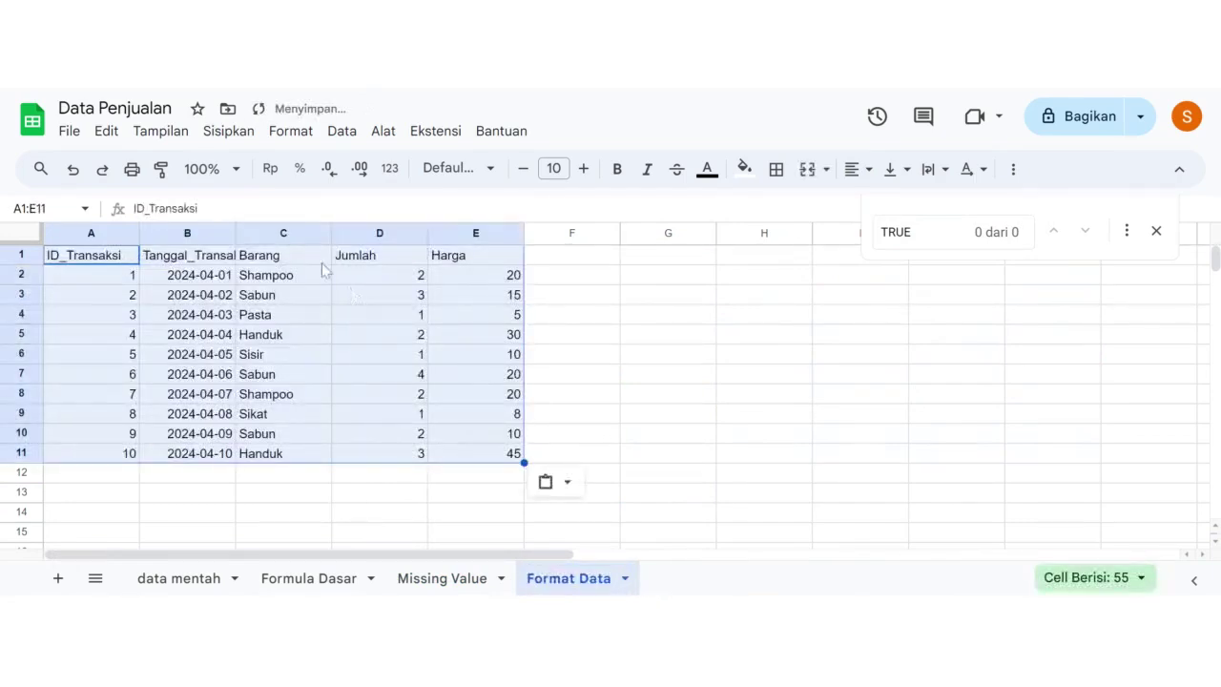
Step: Format the Jumlah values in D2:D11 with the Number (Angka) format
{"action": "left_click", "coordinate": [353, 259]}
{"action": "left_click_drag", "start_coordinate": [379, 261], "coordinate": [406, 458]}
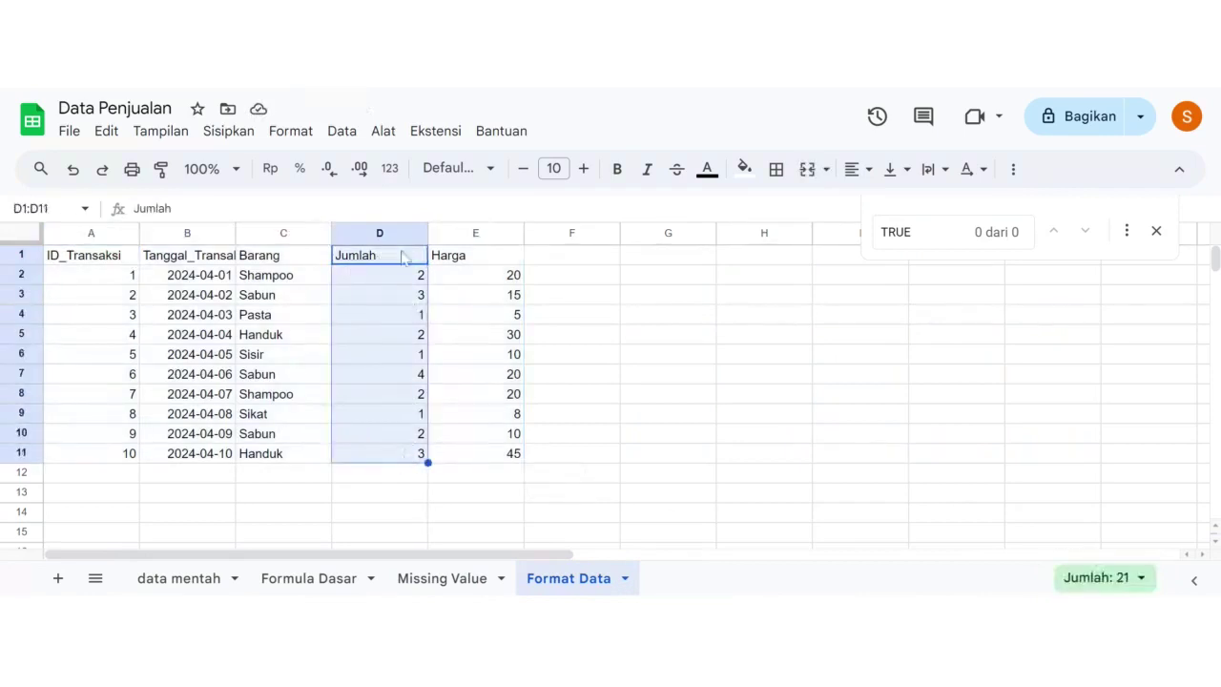
{"action": "left_click", "coordinate": [382, 279]}
{"action": "left_click", "coordinate": [400, 455], "text": "shift"}
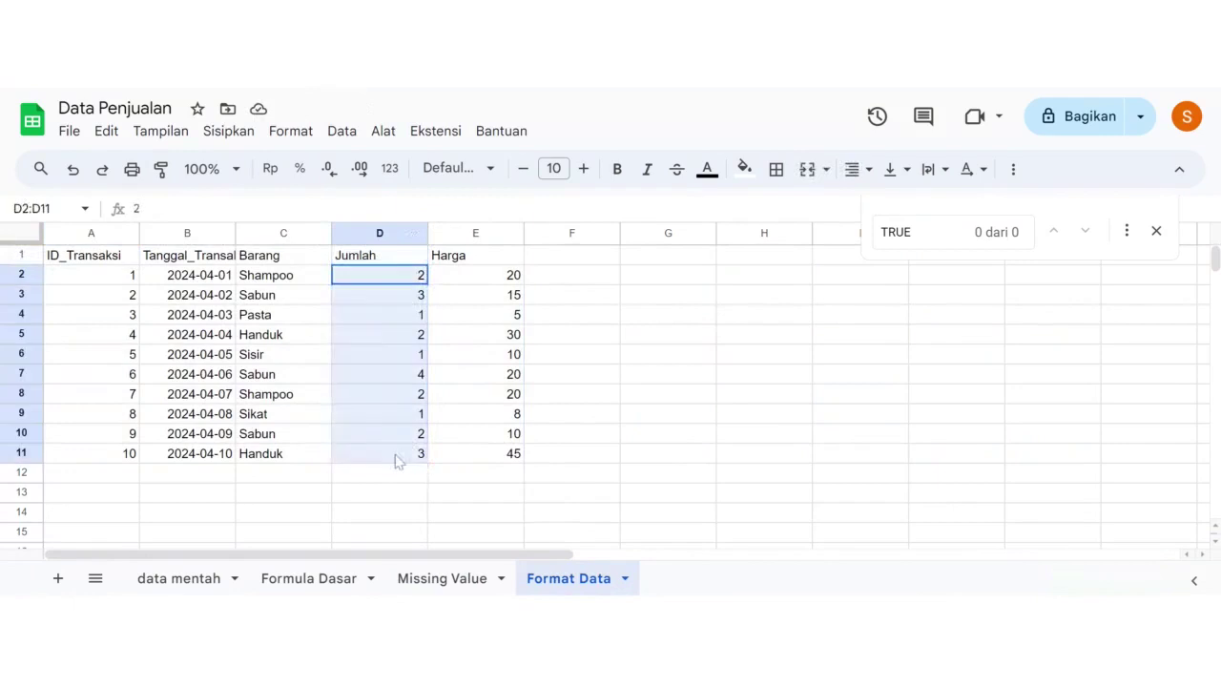
{"action": "left_click", "coordinate": [280, 133]}
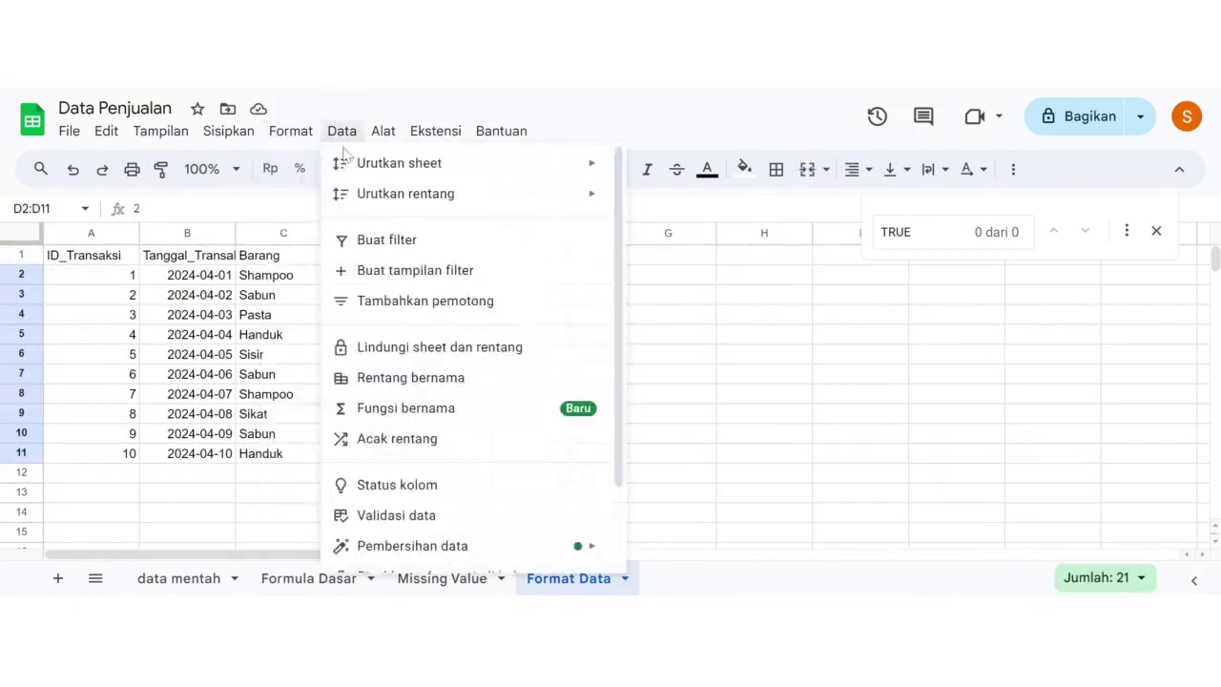
{"action": "mouse_move", "coordinate": [333, 218]}
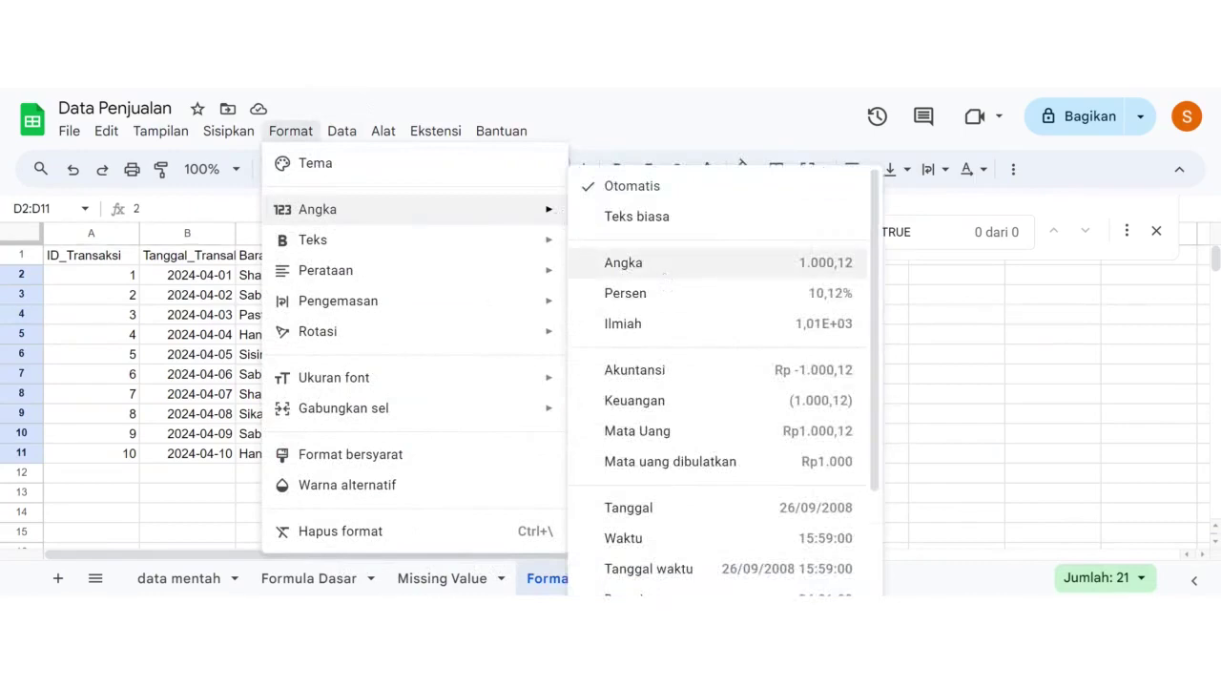
{"action": "left_click", "coordinate": [717, 270]}
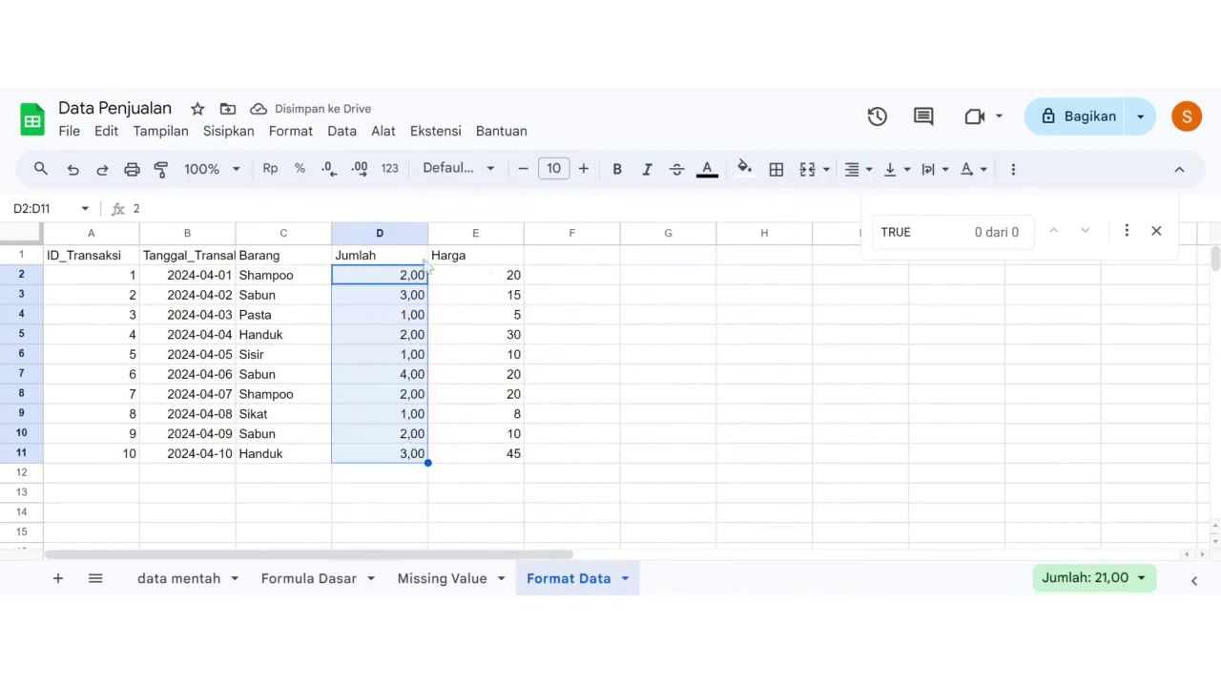
Step: Format the Harga values in E2:E11 with the Percent (Persen) format
{"action": "left_click_drag", "start_coordinate": [458, 275], "coordinate": [487, 463]}
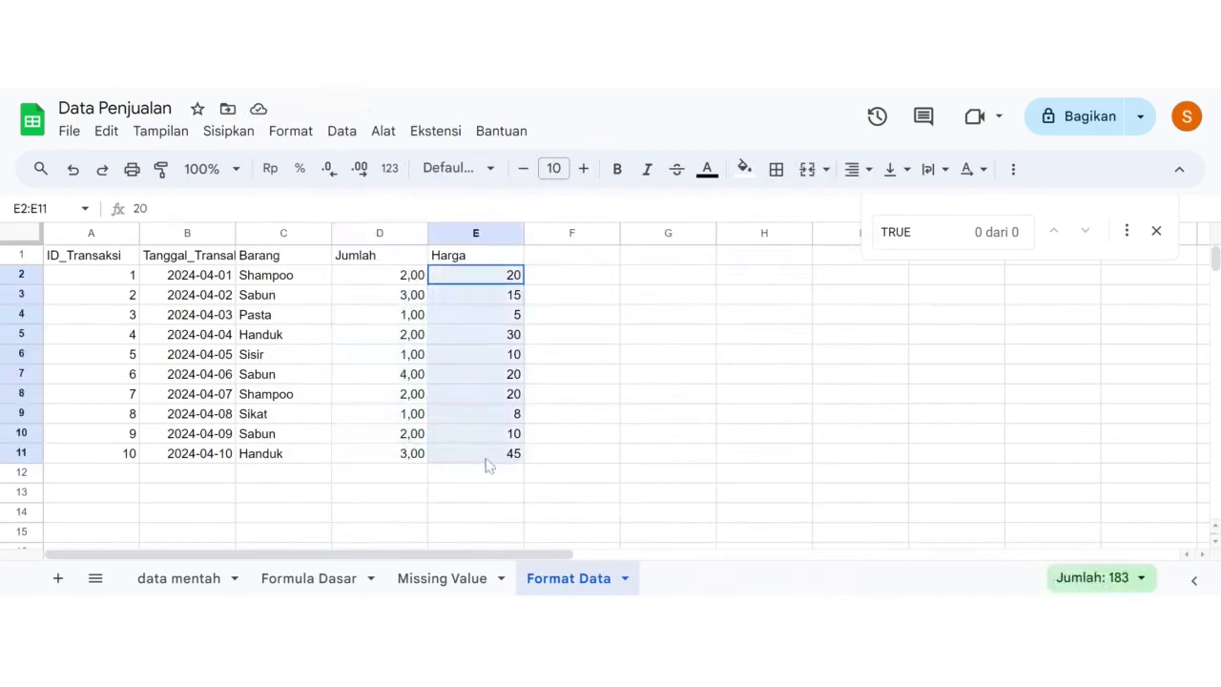
{"action": "left_click", "coordinate": [290, 131]}
{"action": "key", "text": "Right"}
{"action": "mouse_move", "coordinate": [291, 133]}
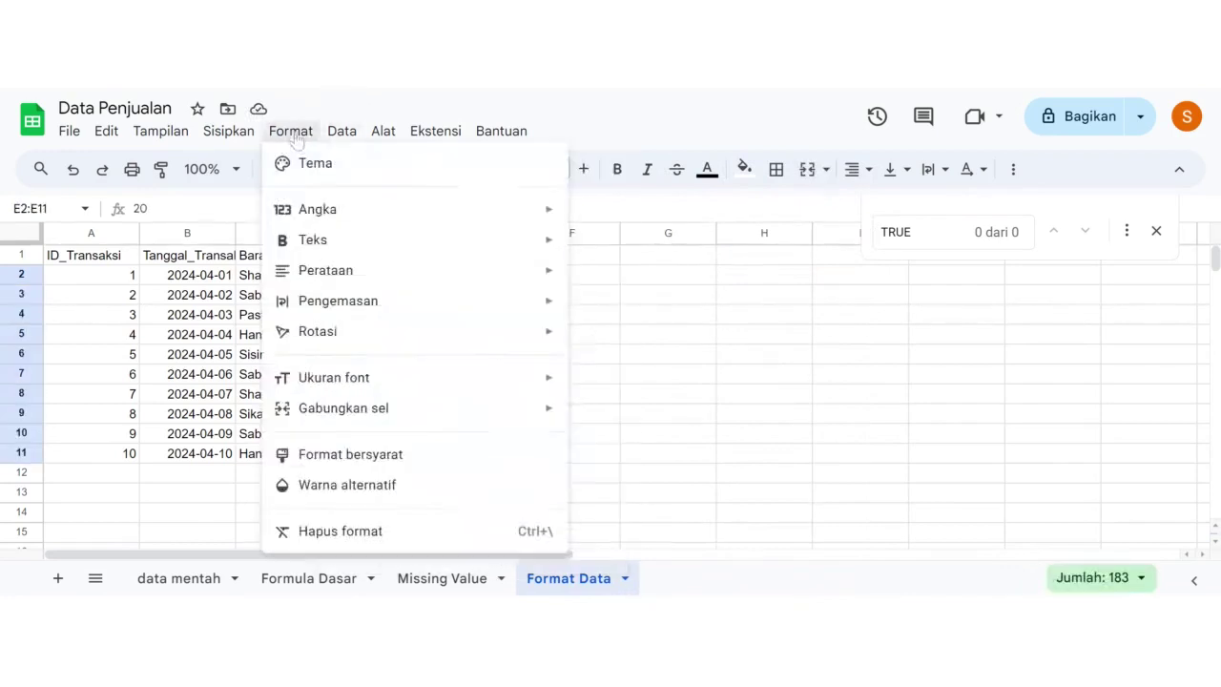
{"action": "mouse_move", "coordinate": [438, 225]}
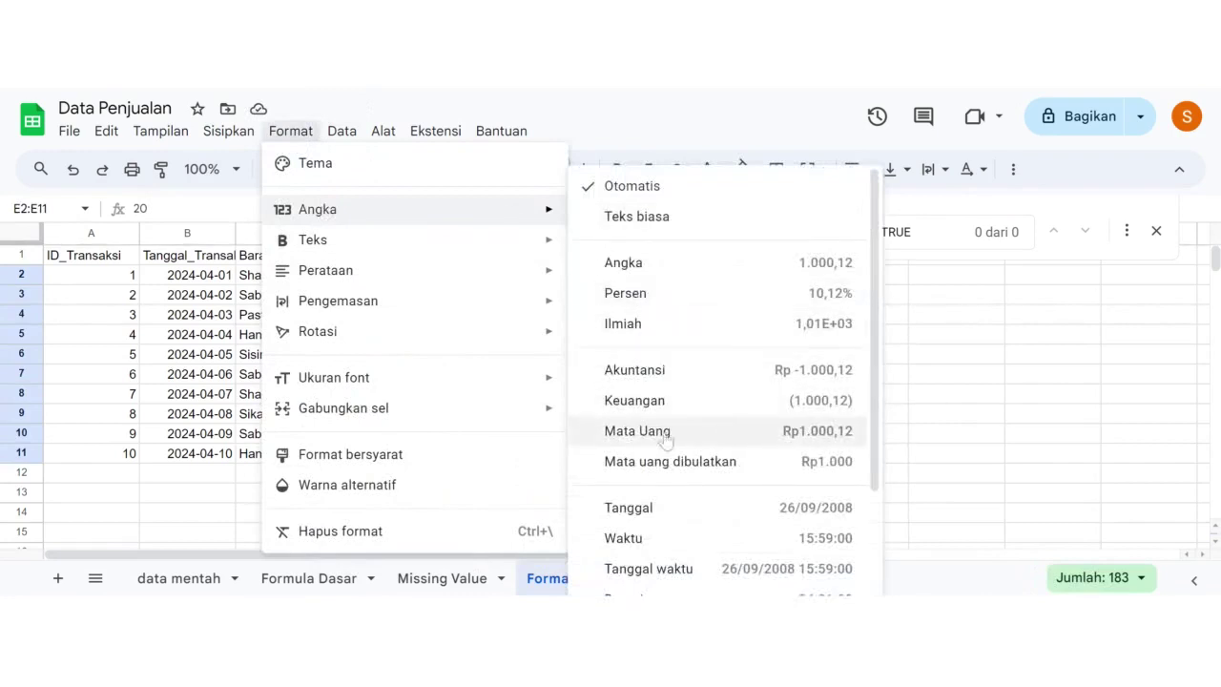
{"action": "left_click", "coordinate": [668, 296]}
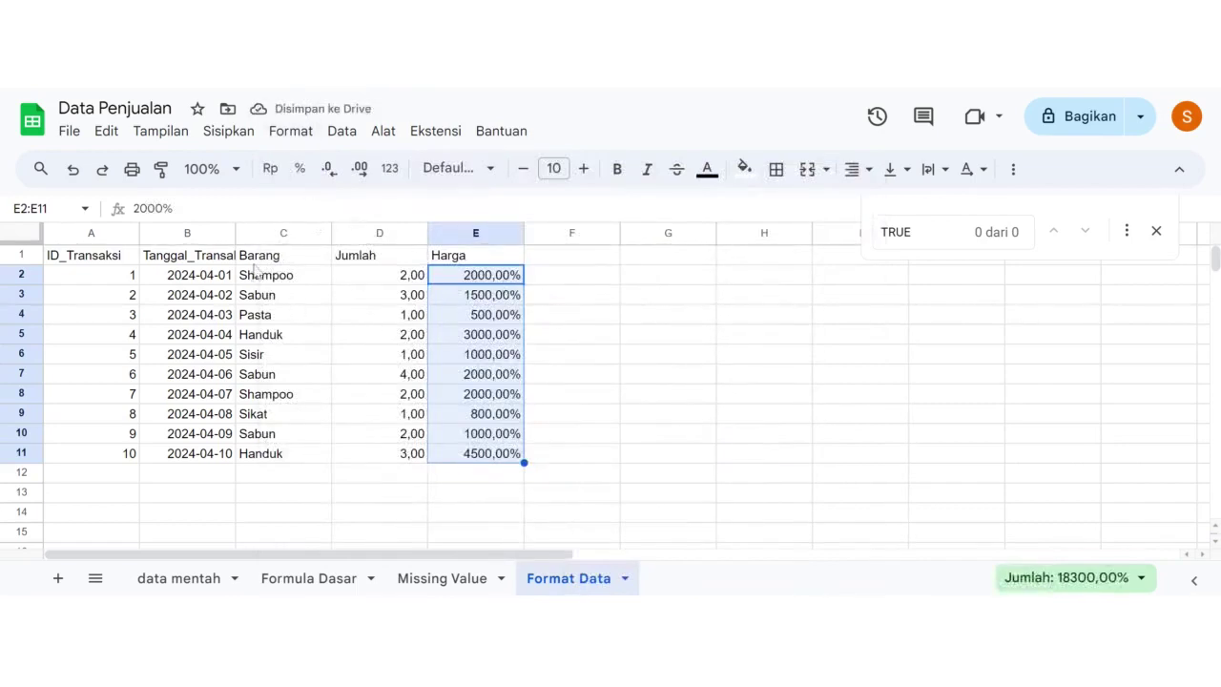
{"action": "left_click_drag", "start_coordinate": [270, 275], "coordinate": [293, 457]}
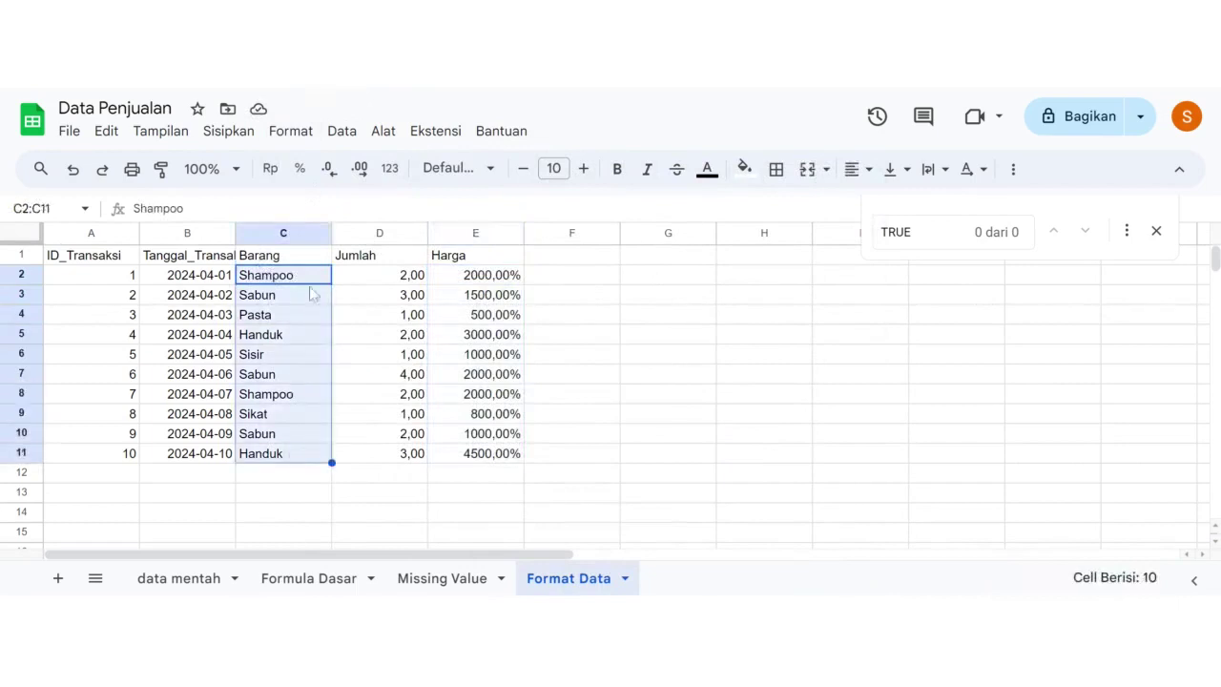
{"action": "left_click", "coordinate": [283, 138]}
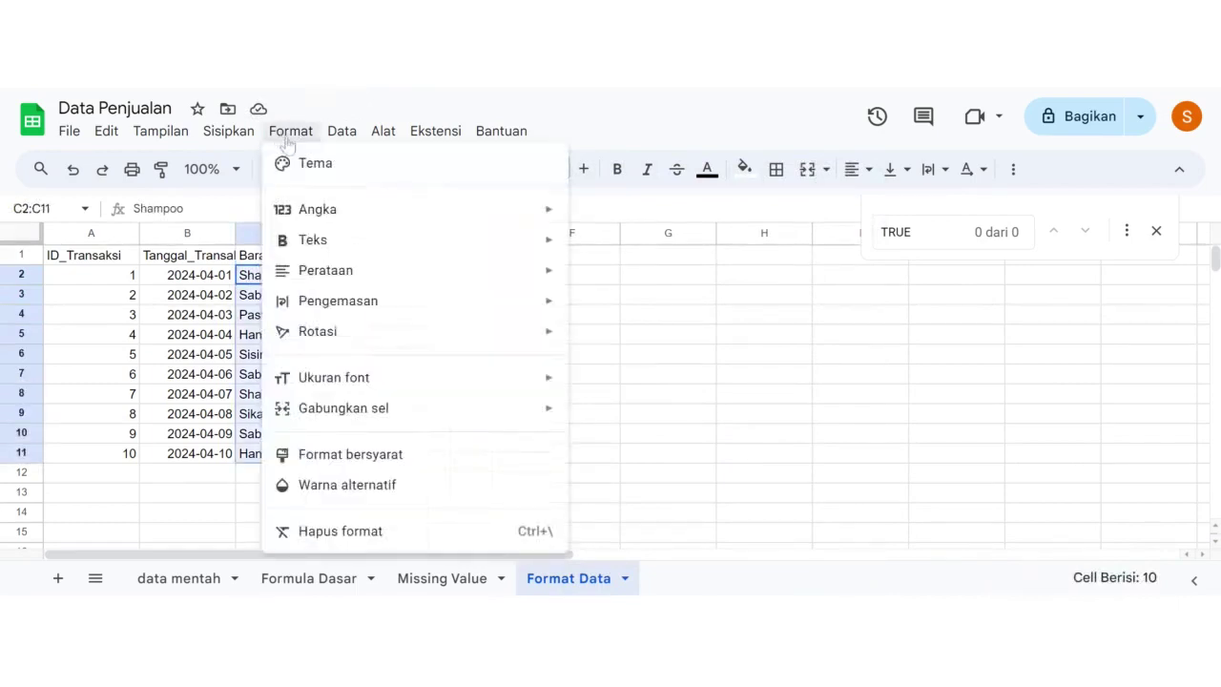
{"action": "mouse_move", "coordinate": [362, 240]}
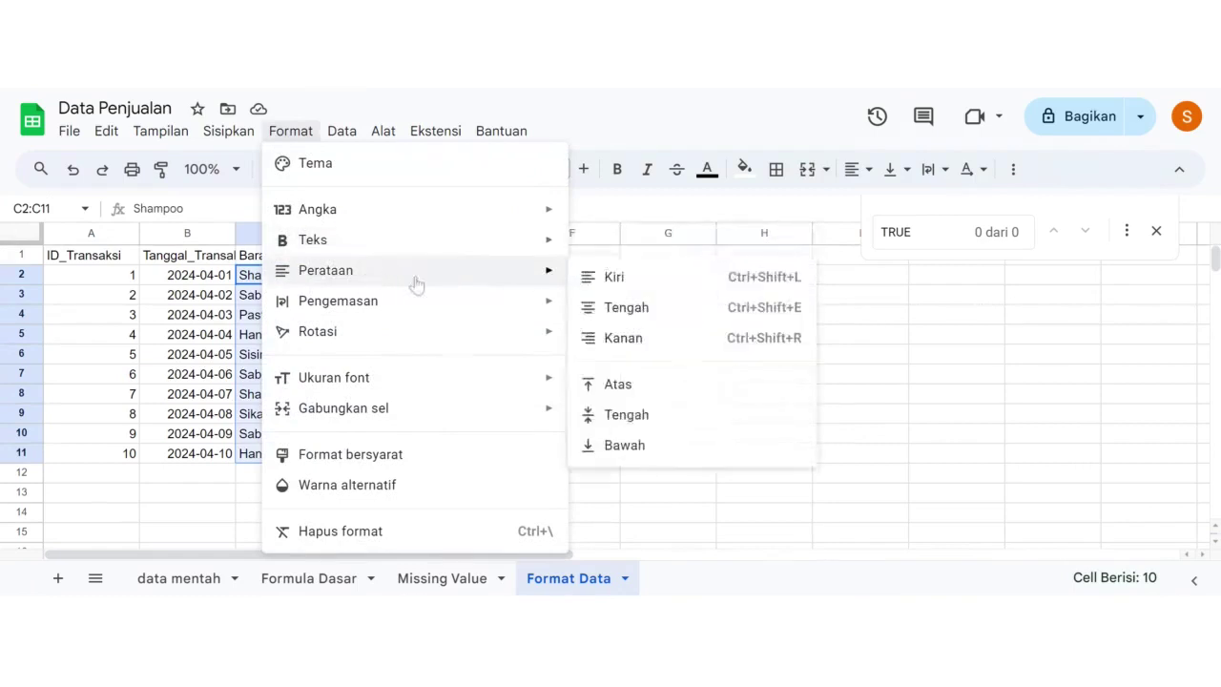
{"action": "mouse_move", "coordinate": [547, 273]}
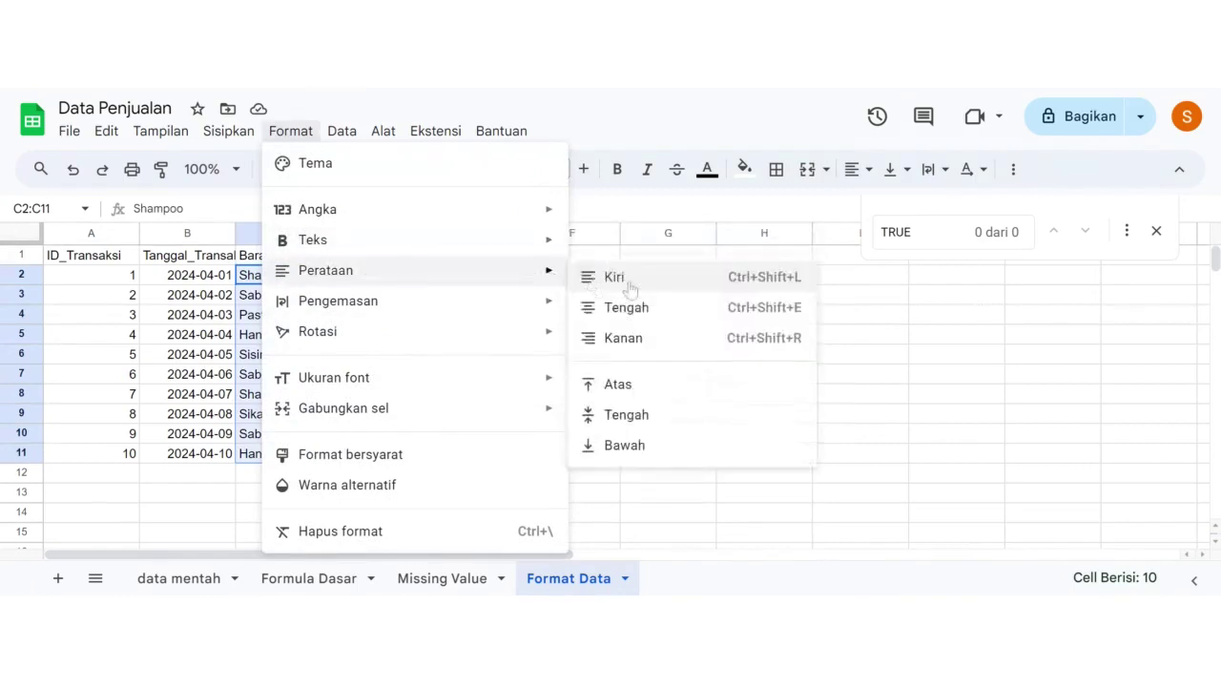
{"action": "mouse_move", "coordinate": [396, 341]}
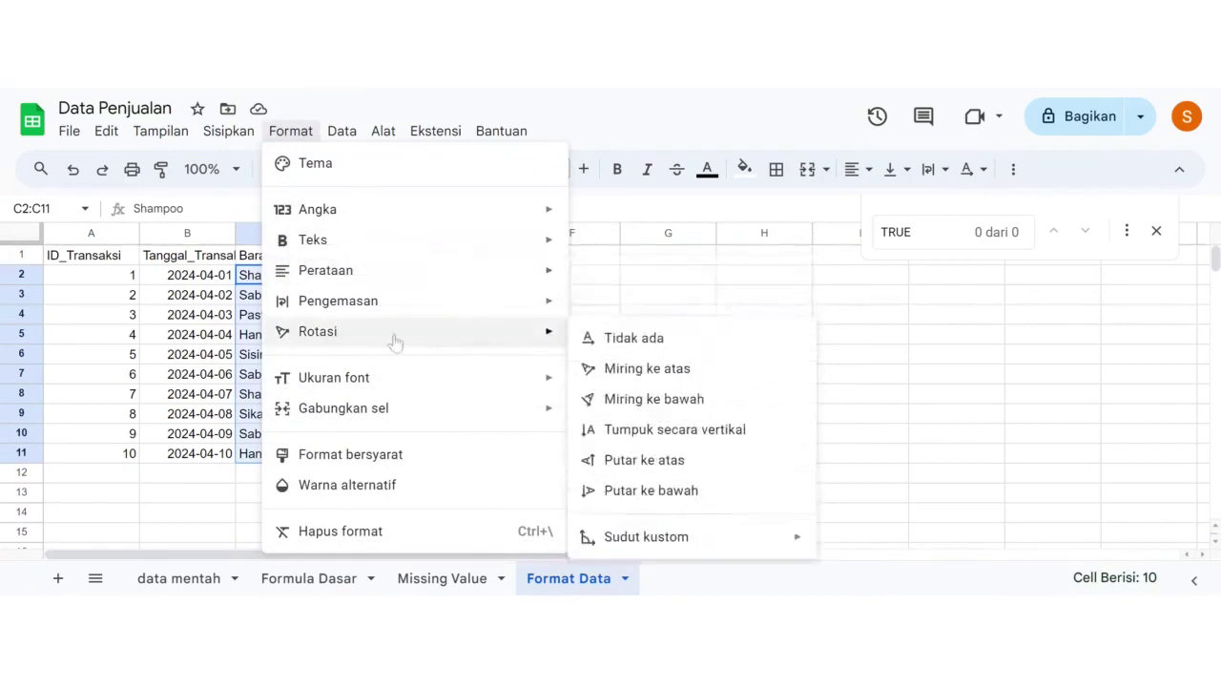
{"action": "left_click", "coordinate": [382, 130]}
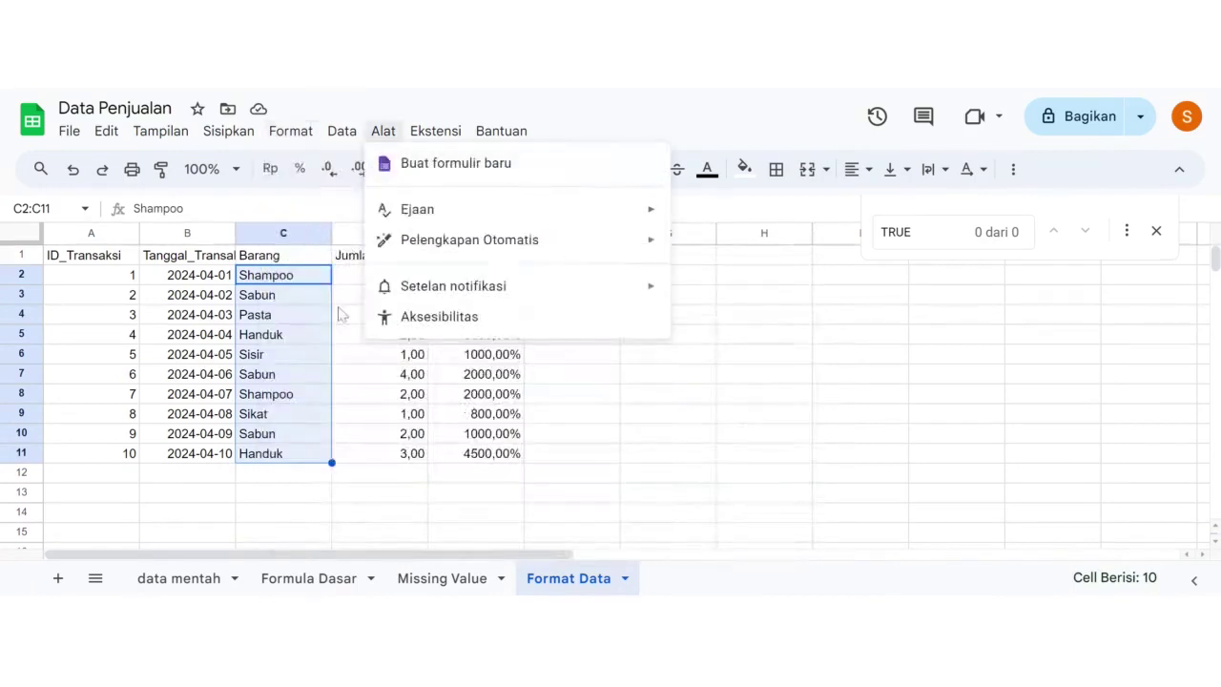
{"action": "left_click", "coordinate": [614, 395]}
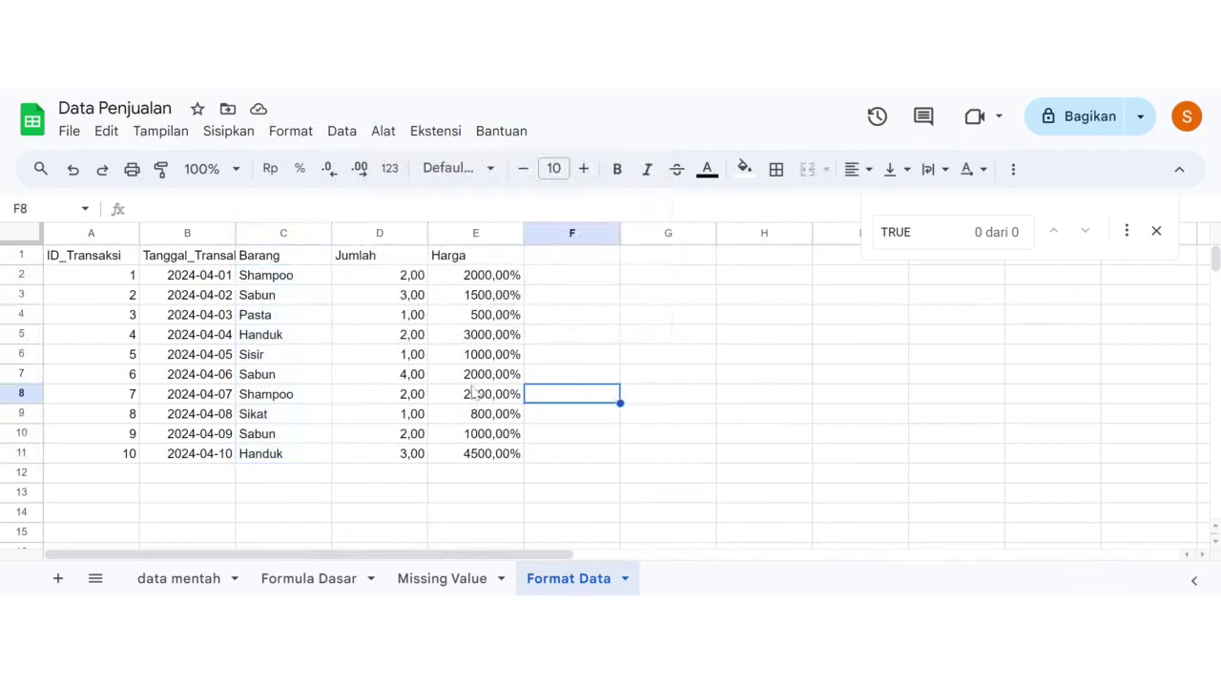
Step: Add a new sheet named Filter Sort and paste the copied sales dataset into it starting at A1
{"action": "left_click", "coordinate": [58, 578]}
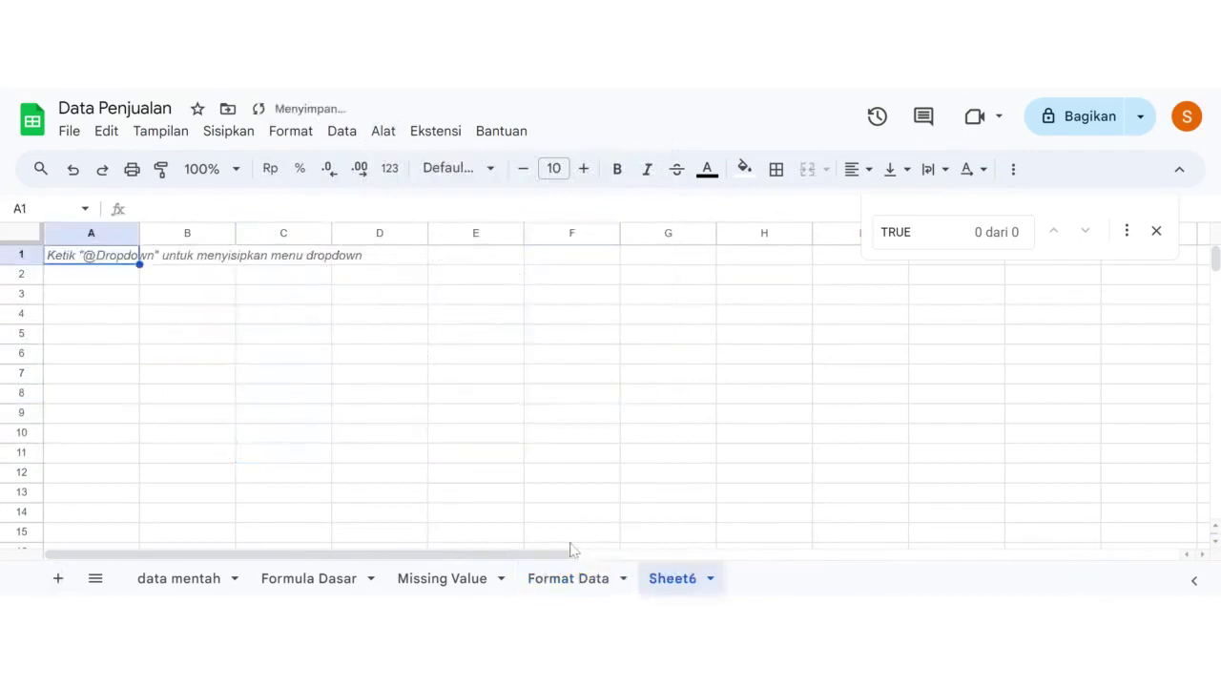
{"action": "double_click", "coordinate": [664, 579]}
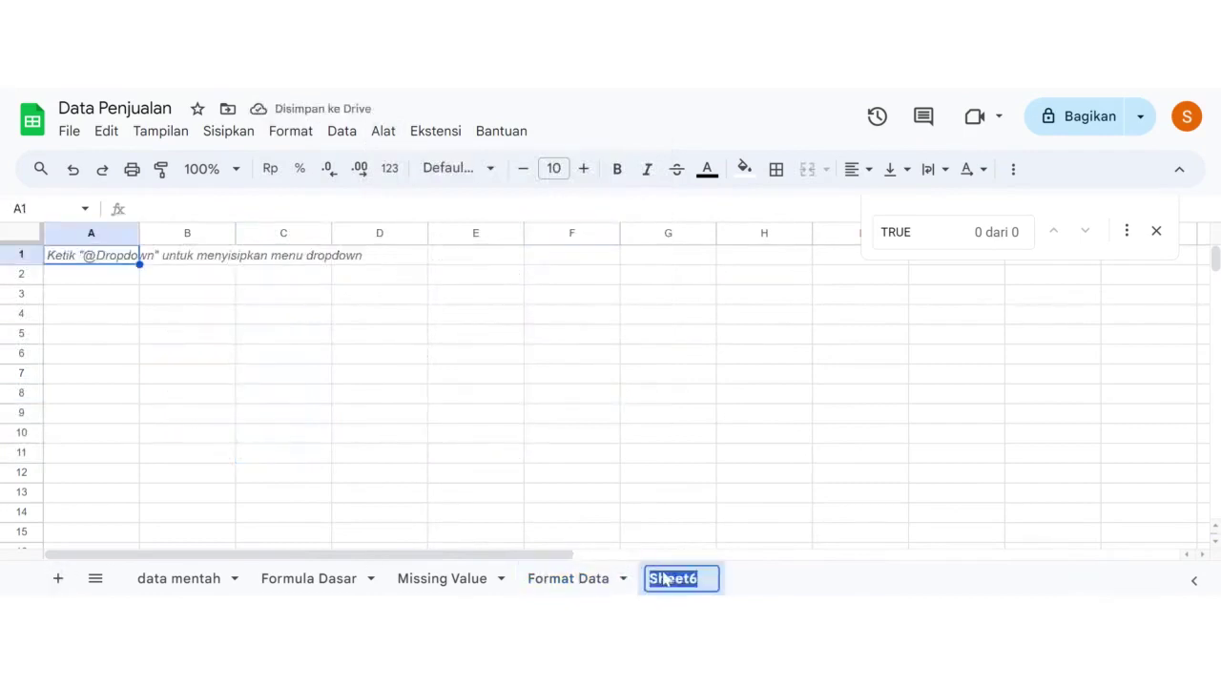
{"action": "type", "text": "Fil"}
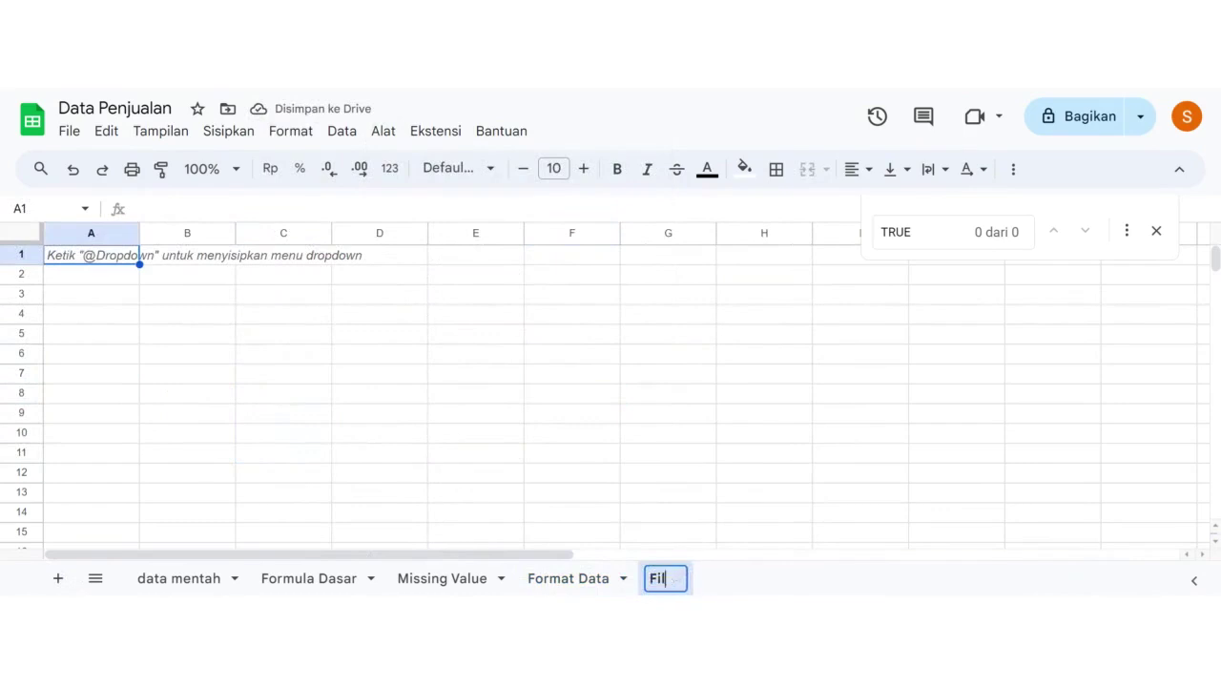
{"action": "type", "text": "ter Sort"}
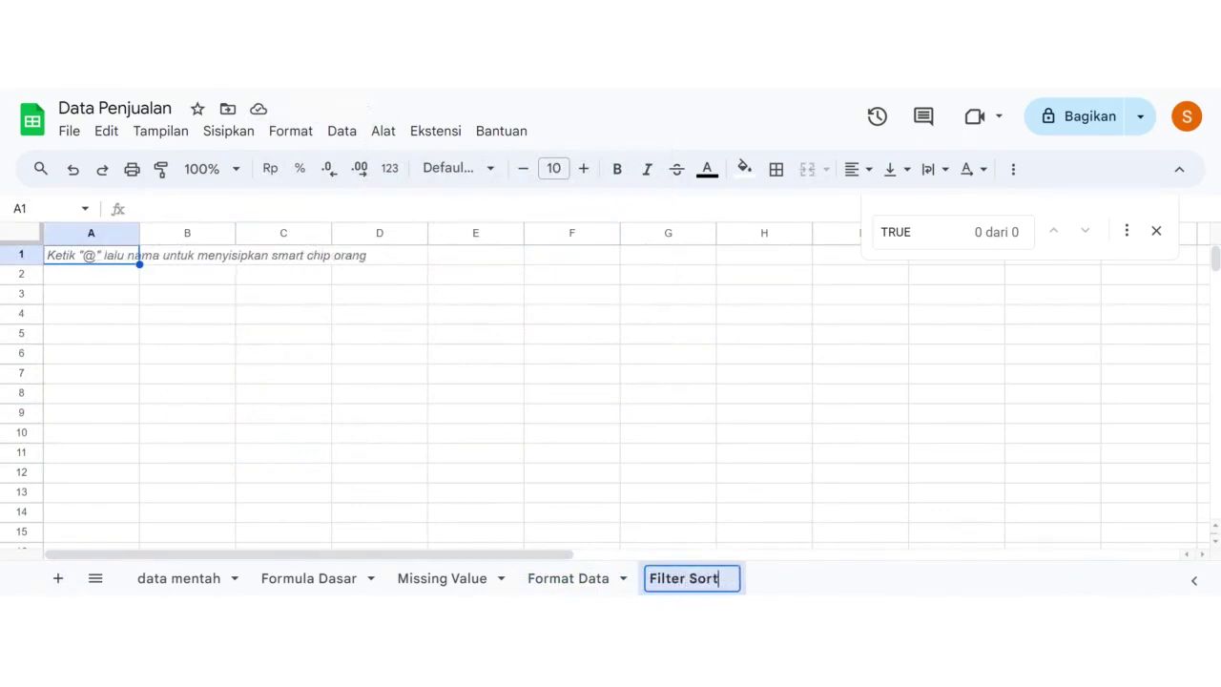
{"action": "left_click", "coordinate": [112, 262]}
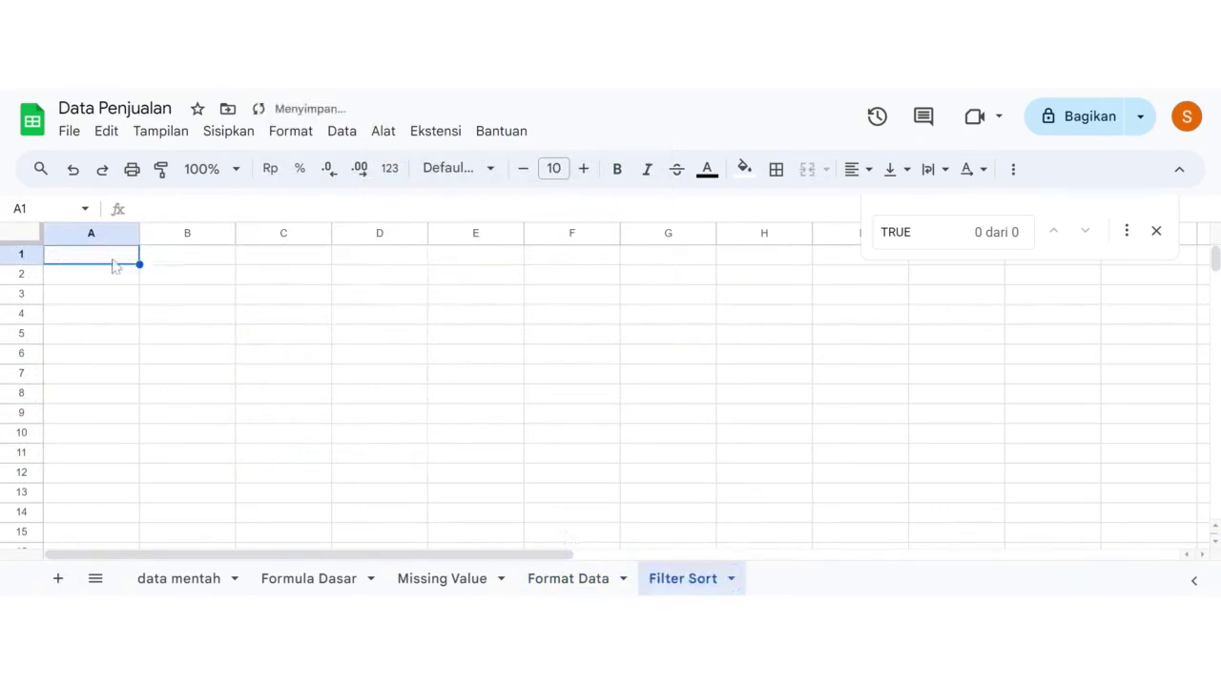
{"action": "key", "text": "ctrl+v"}
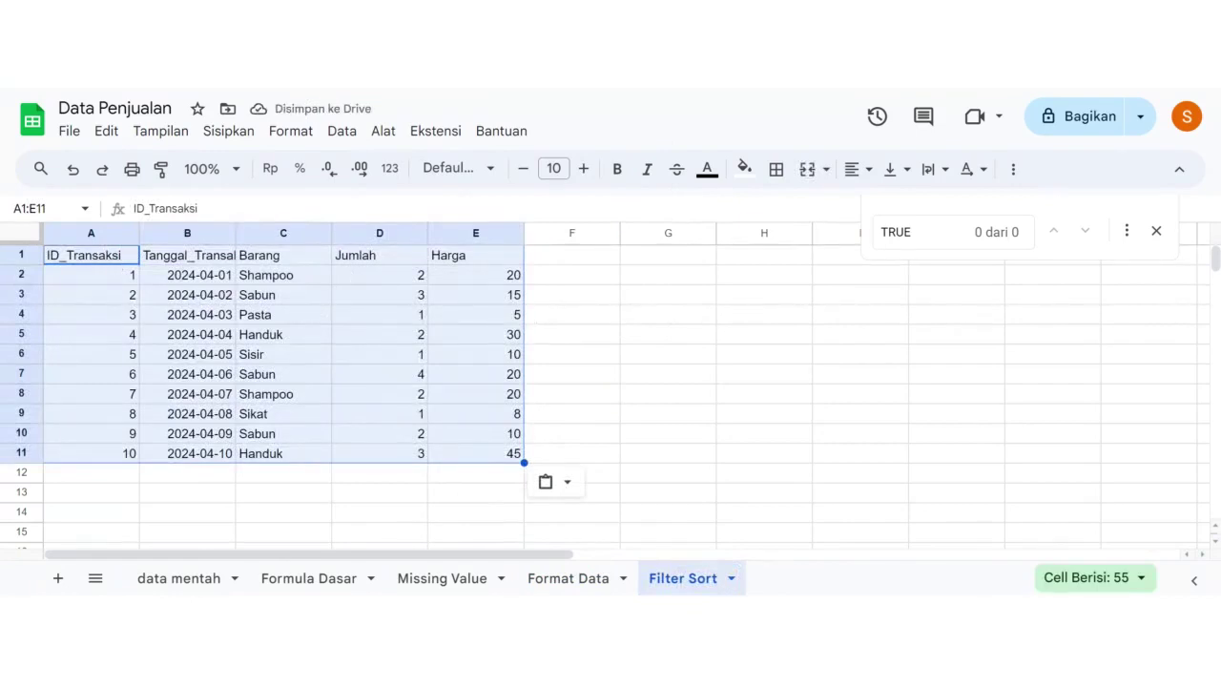
Step: Create a filter on A1:E11 and limit the Jumlah column to values greater than (Lebih besar dari) 2
{"action": "left_click", "coordinate": [1014, 170]}
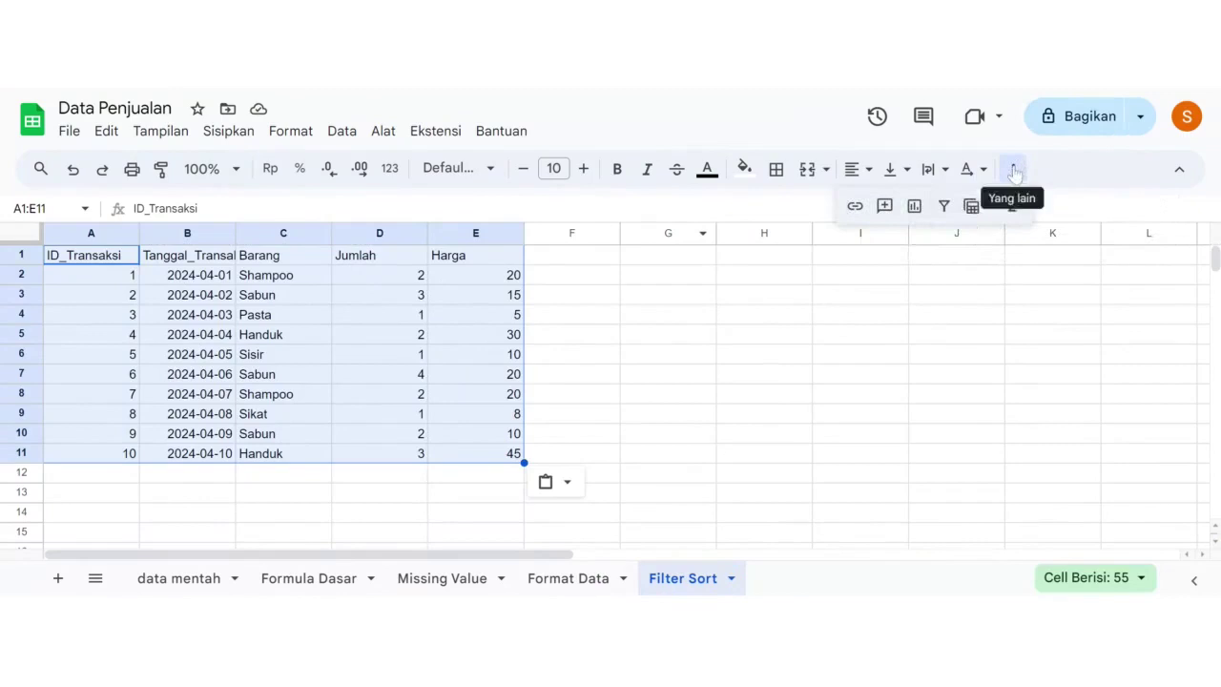
{"action": "left_click", "coordinate": [944, 207]}
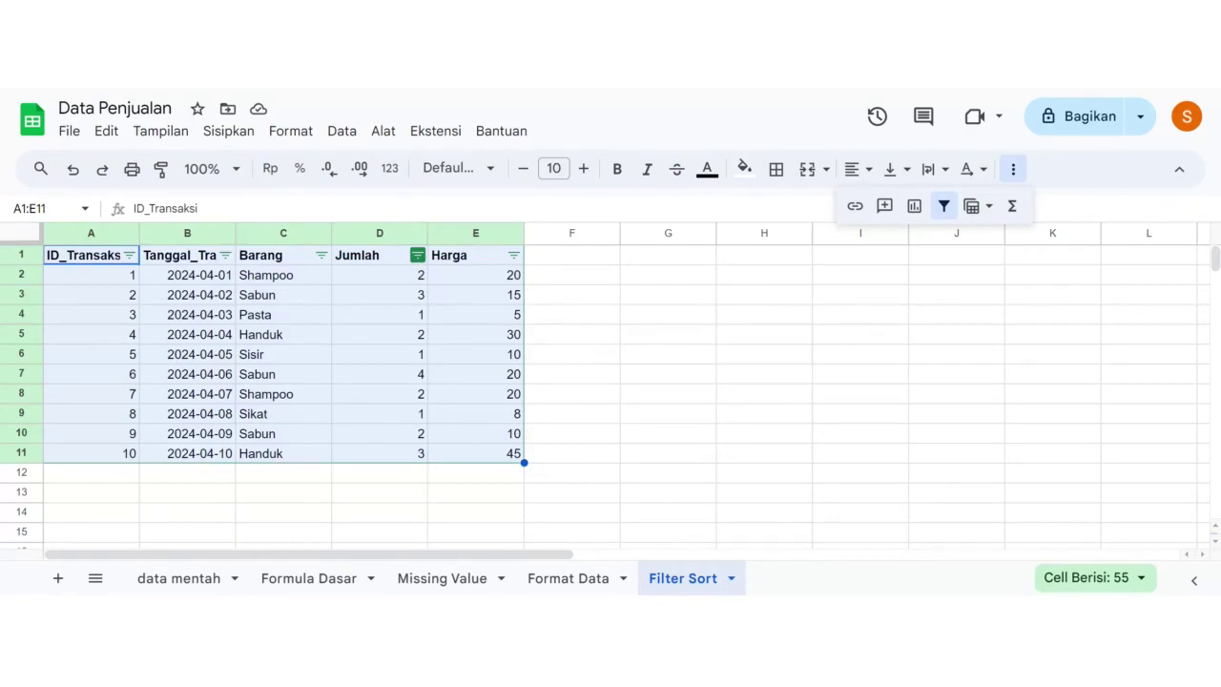
{"action": "left_click", "coordinate": [418, 256]}
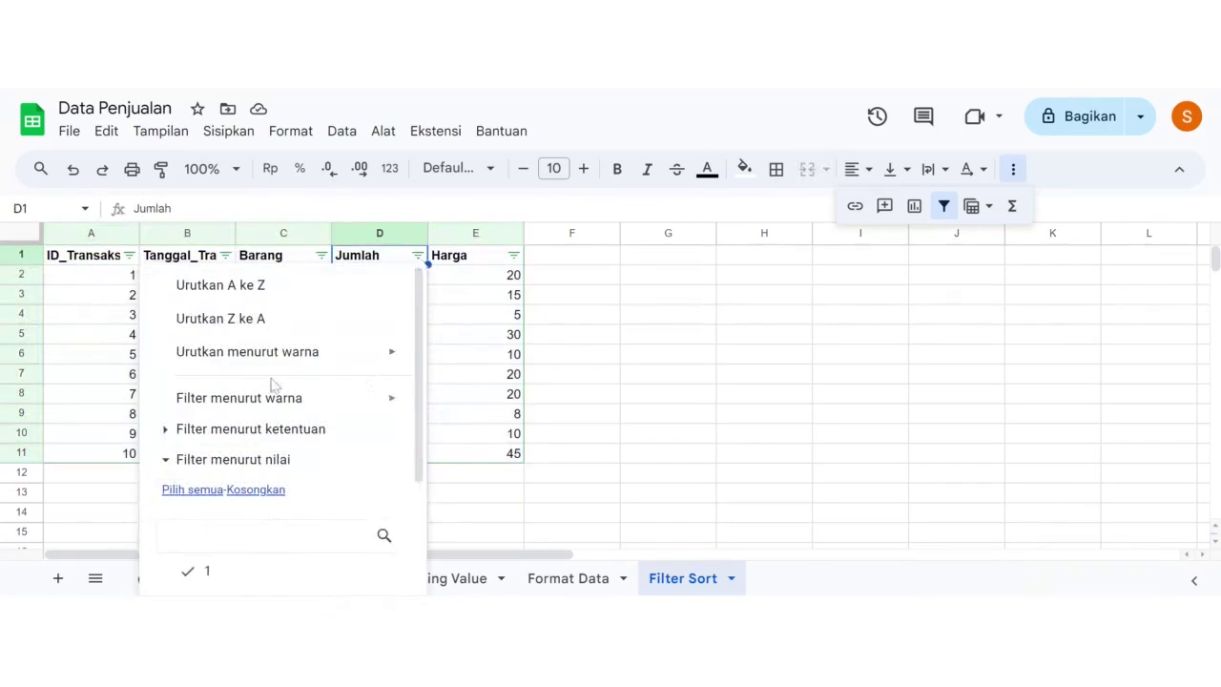
{"action": "left_click", "coordinate": [164, 434]}
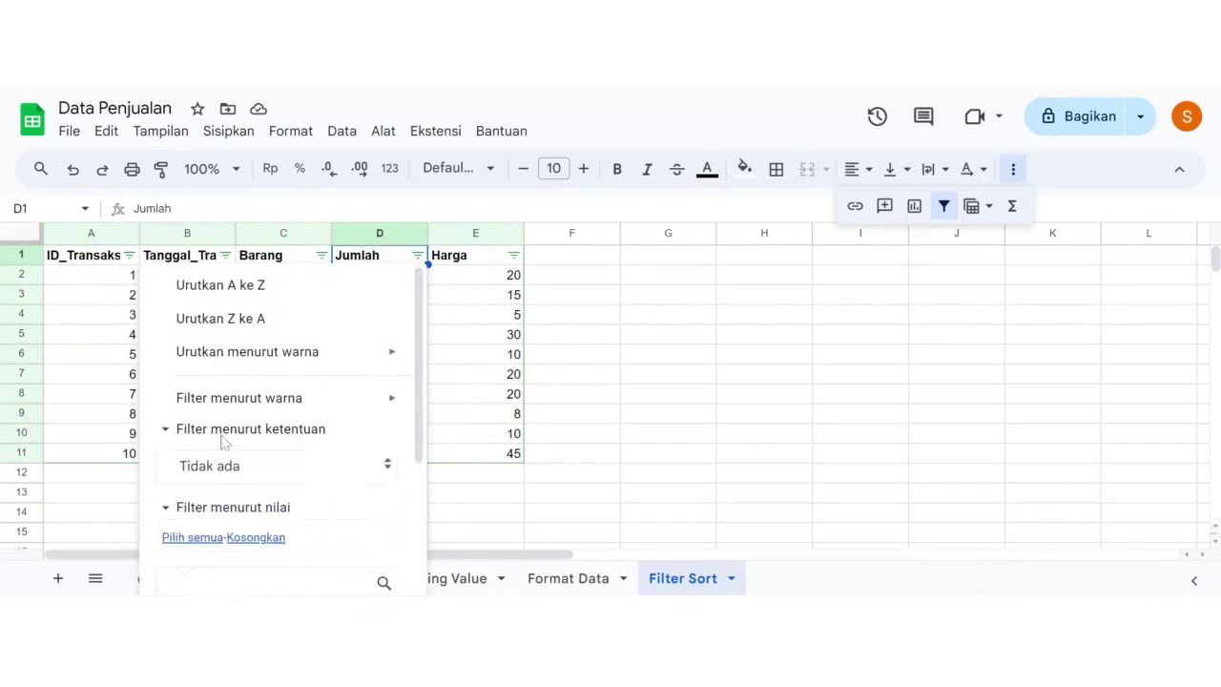
{"action": "scroll", "coordinate": [287, 439], "scroll_direction": "down", "scroll_amount": 1}
{"action": "left_click", "coordinate": [283, 412]}
{"action": "scroll", "coordinate": [282, 416], "scroll_direction": "down", "scroll_amount": 5}
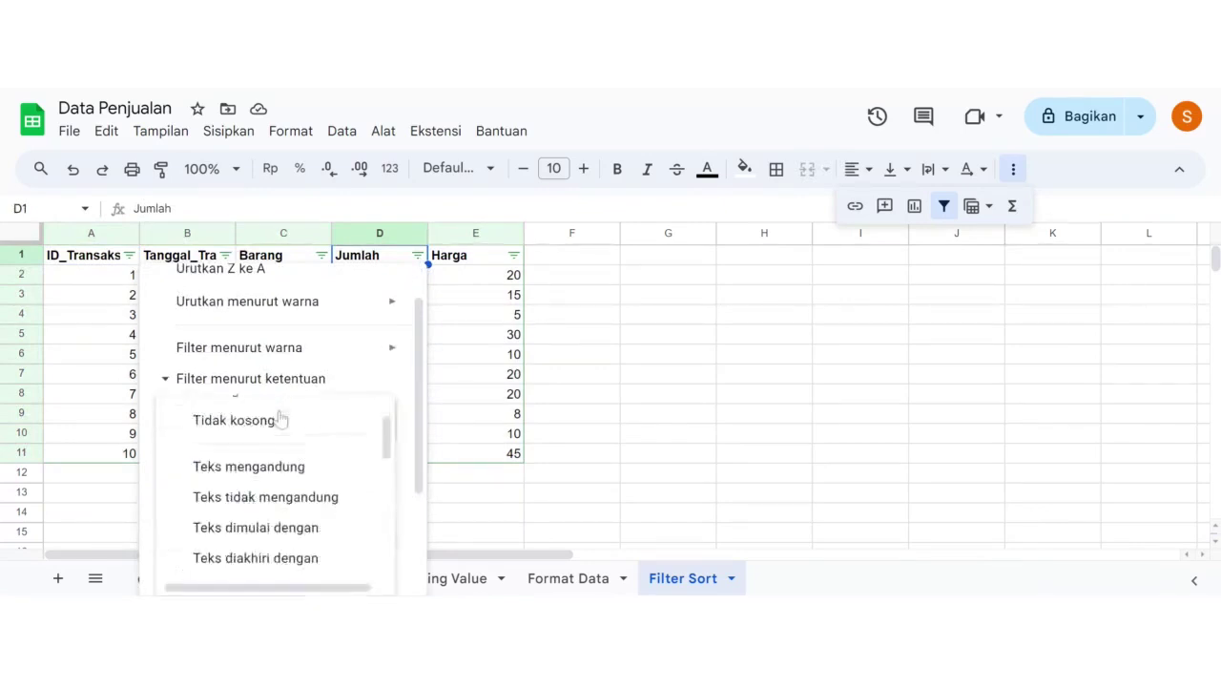
{"action": "scroll", "coordinate": [279, 417], "scroll_direction": "down", "scroll_amount": 1}
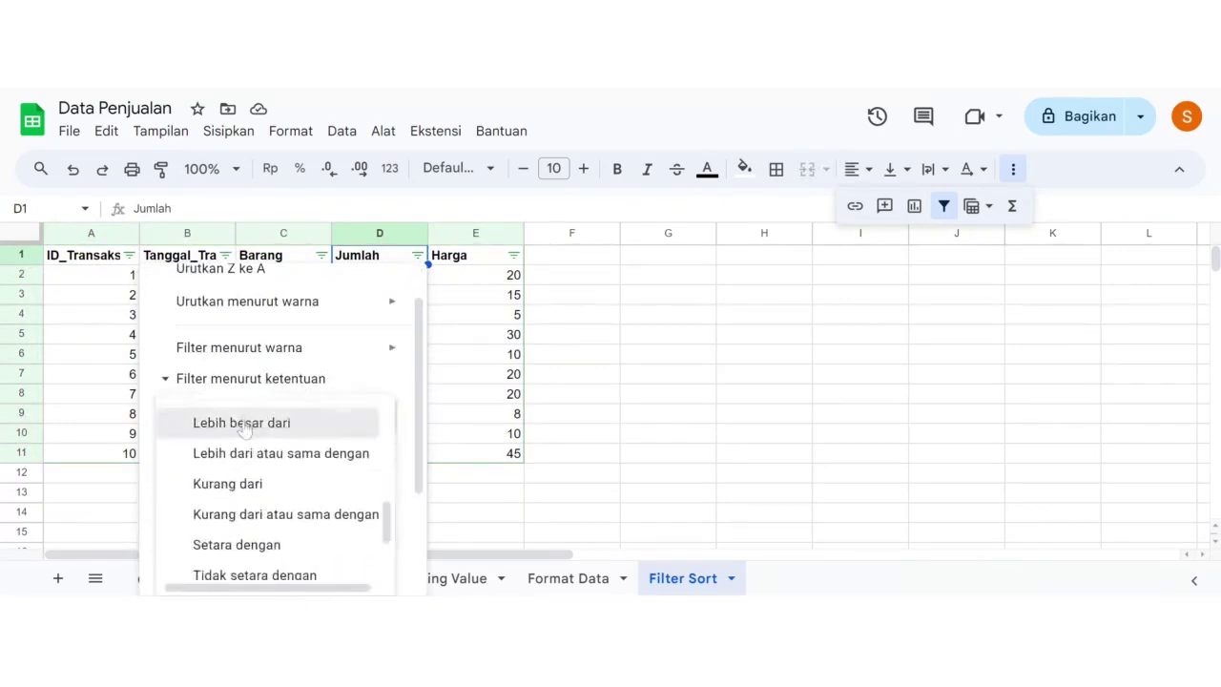
{"action": "left_click", "coordinate": [245, 425]}
{"action": "left_click", "coordinate": [276, 459]}
{"action": "type", "text": "2"}
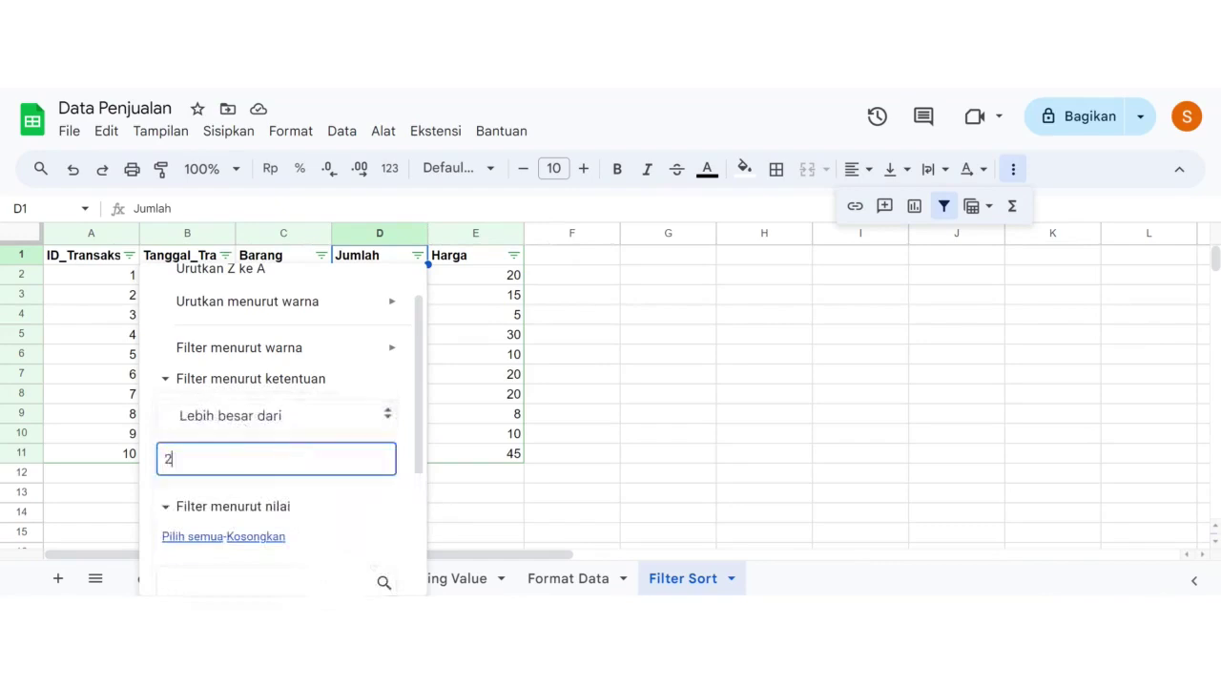
{"action": "scroll", "coordinate": [362, 567], "scroll_direction": "down", "scroll_amount": 3}
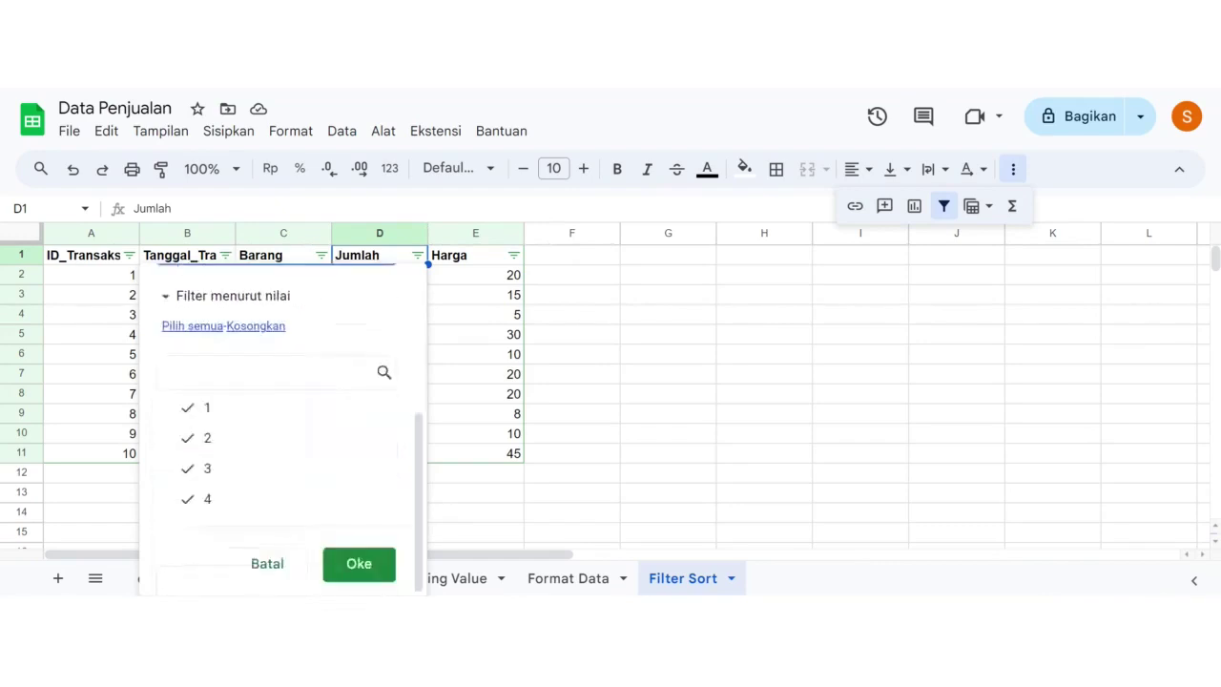
{"action": "left_click", "coordinate": [359, 564]}
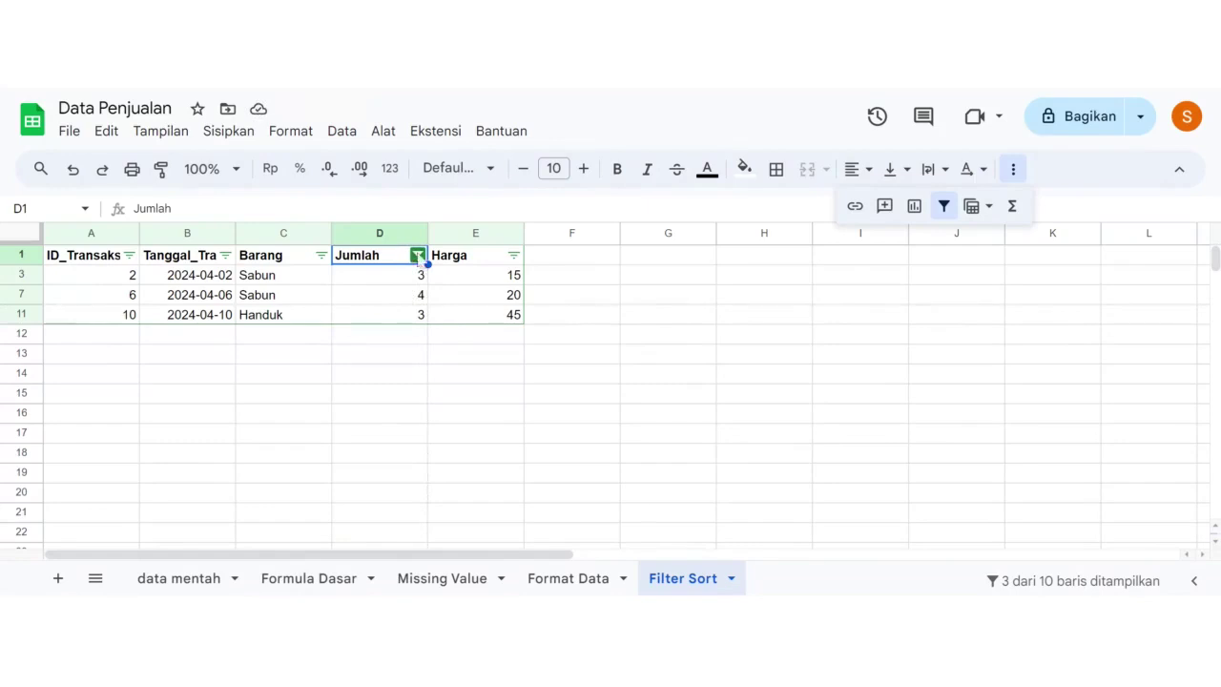
Step: Undo the Jumlah filter condition and sort the data by the Barang column from A to Z
{"action": "left_click", "coordinate": [418, 254]}
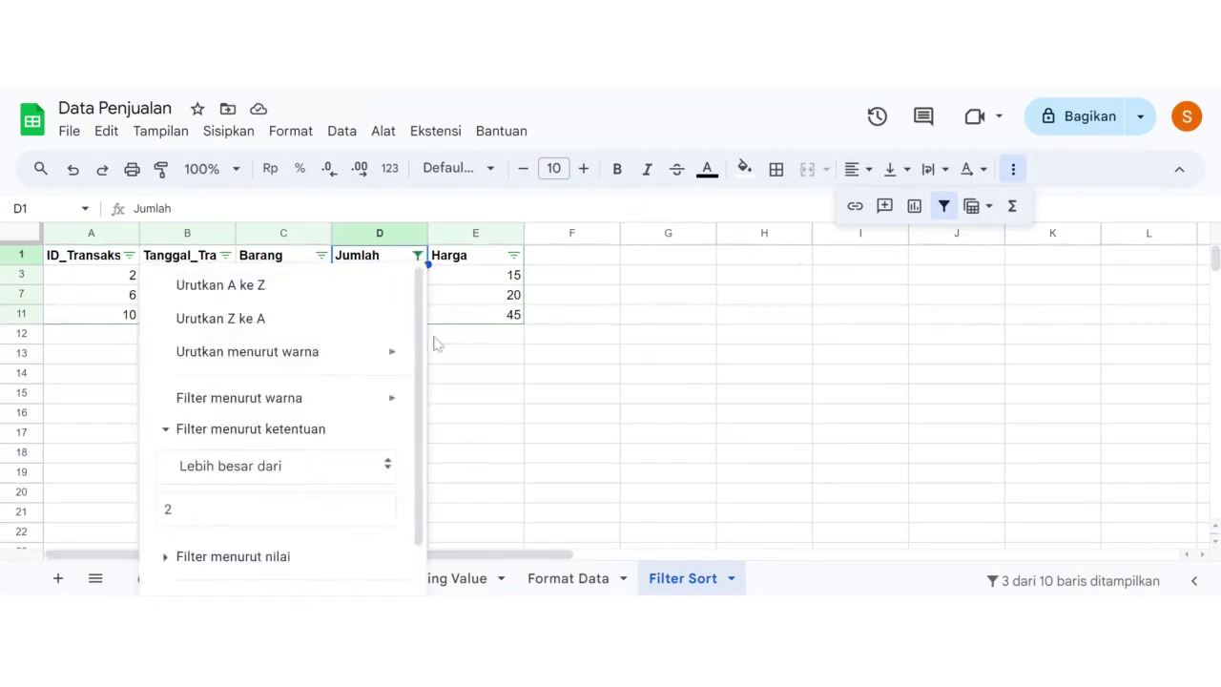
{"action": "left_click", "coordinate": [559, 313]}
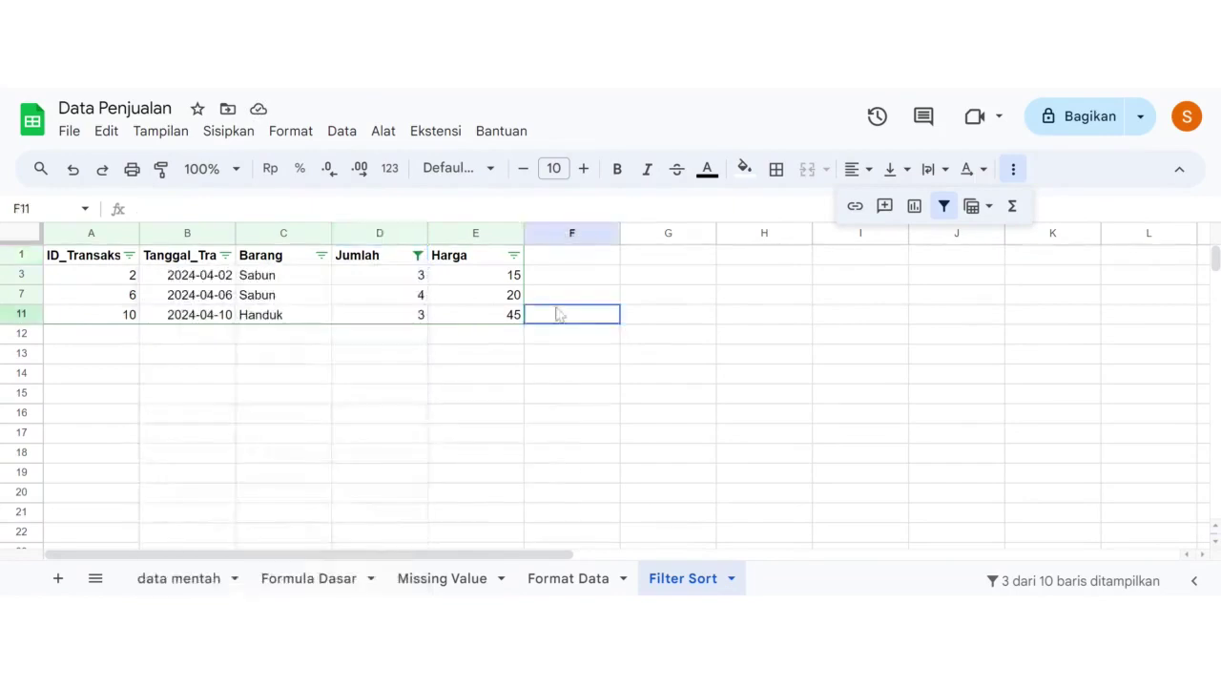
{"action": "left_click", "coordinate": [322, 254]}
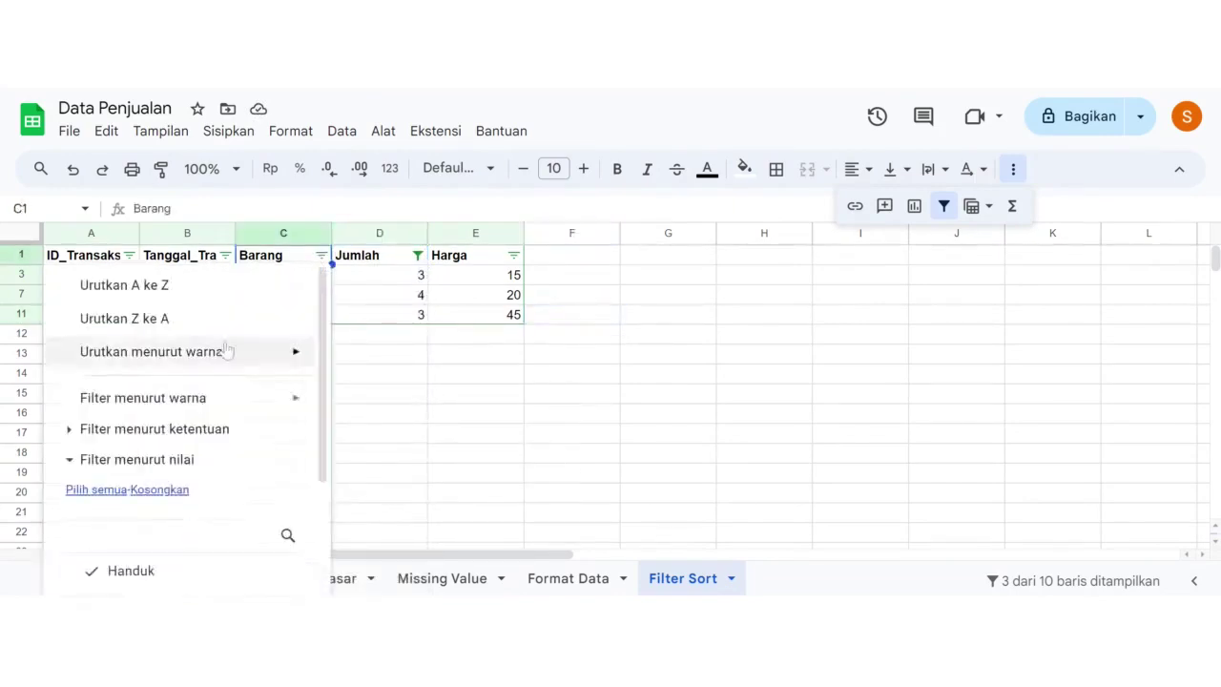
{"action": "left_click", "coordinate": [407, 334]}
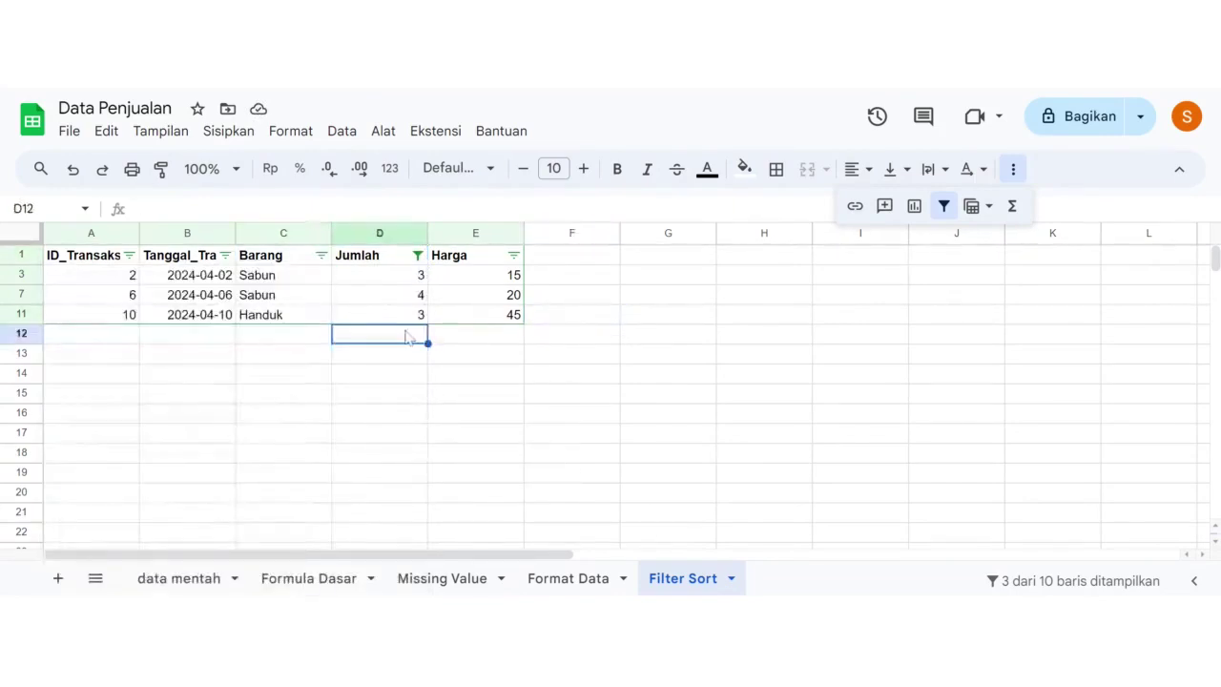
{"action": "key", "text": "ctrl+z"}
{"action": "left_click", "coordinate": [322, 255]}
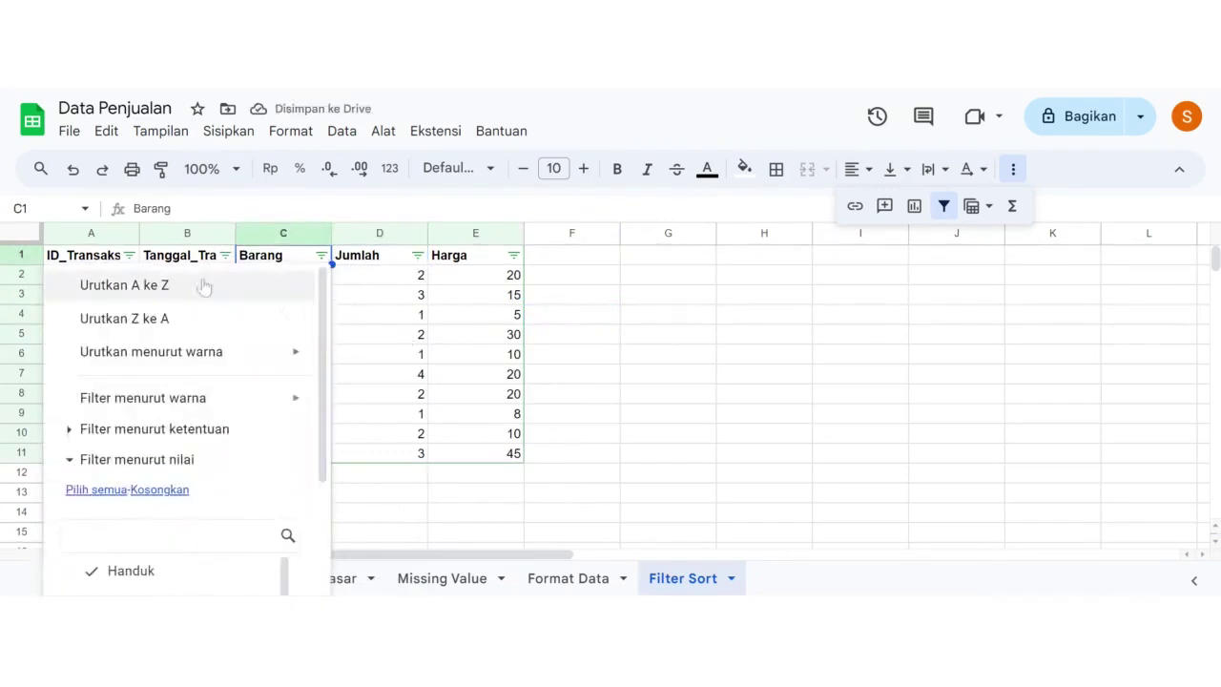
{"action": "left_click", "coordinate": [159, 284]}
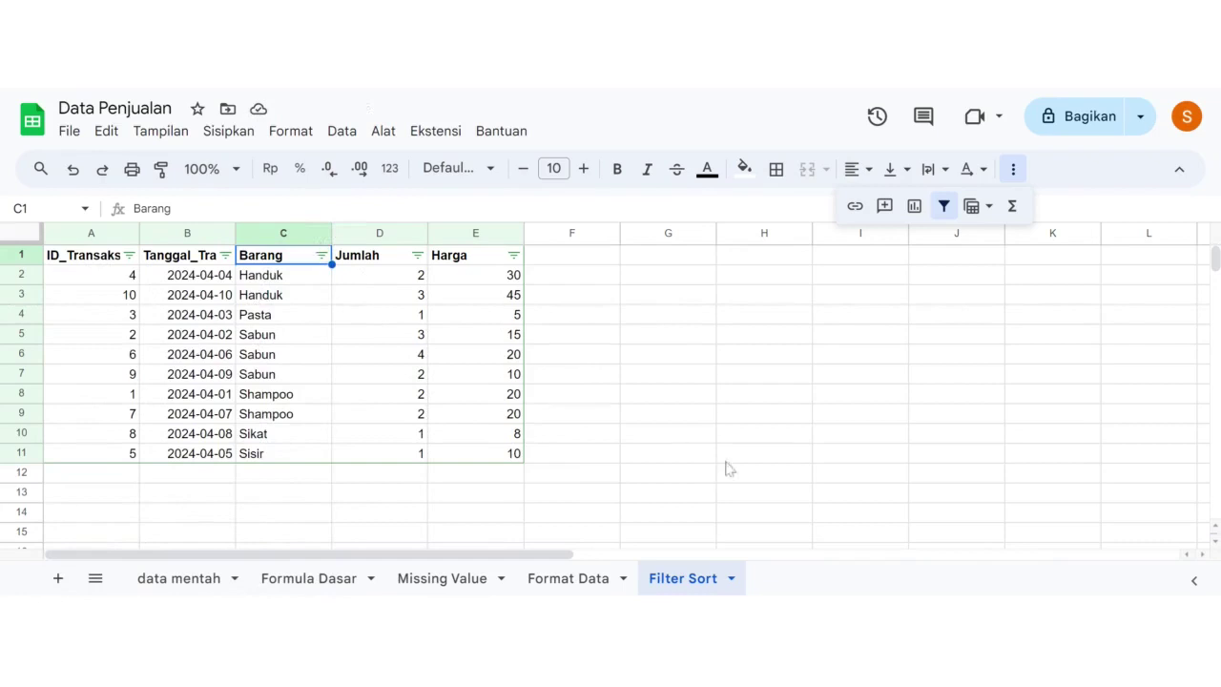
Step: Add a new sheet named Visualisasi data and paste the copied sales dataset into it starting at A1
{"action": "left_click", "coordinate": [57, 578]}
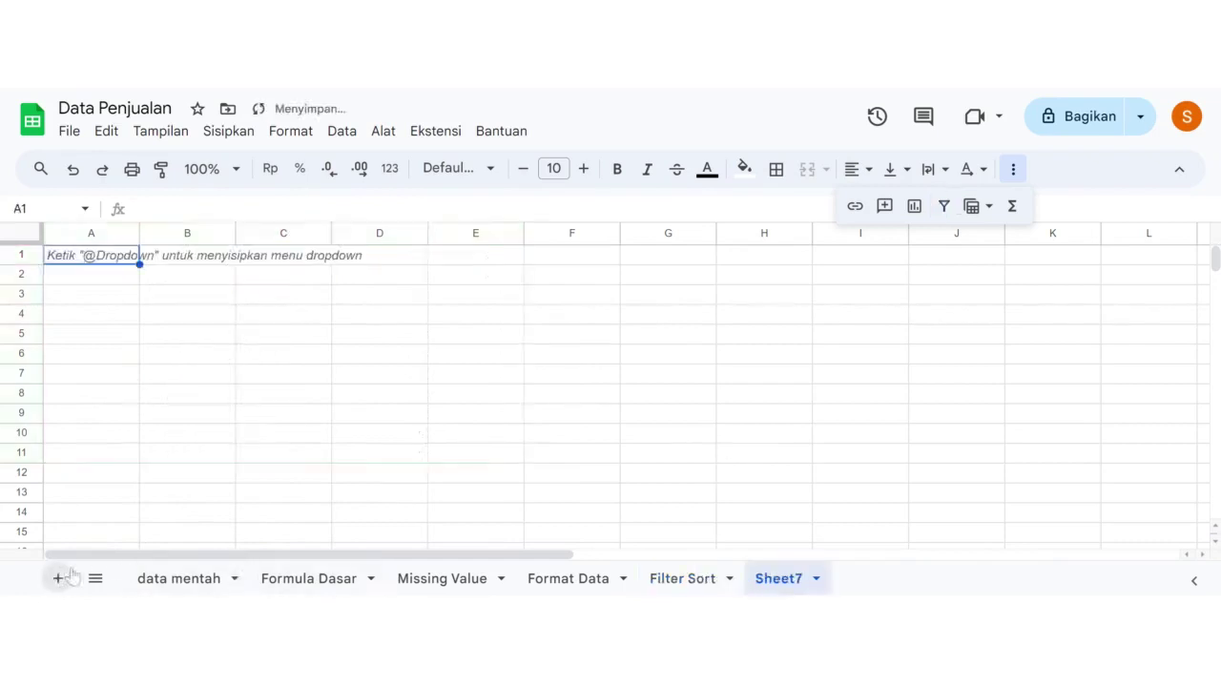
{"action": "double_click", "coordinate": [777, 578]}
{"action": "type", "text": "V"}
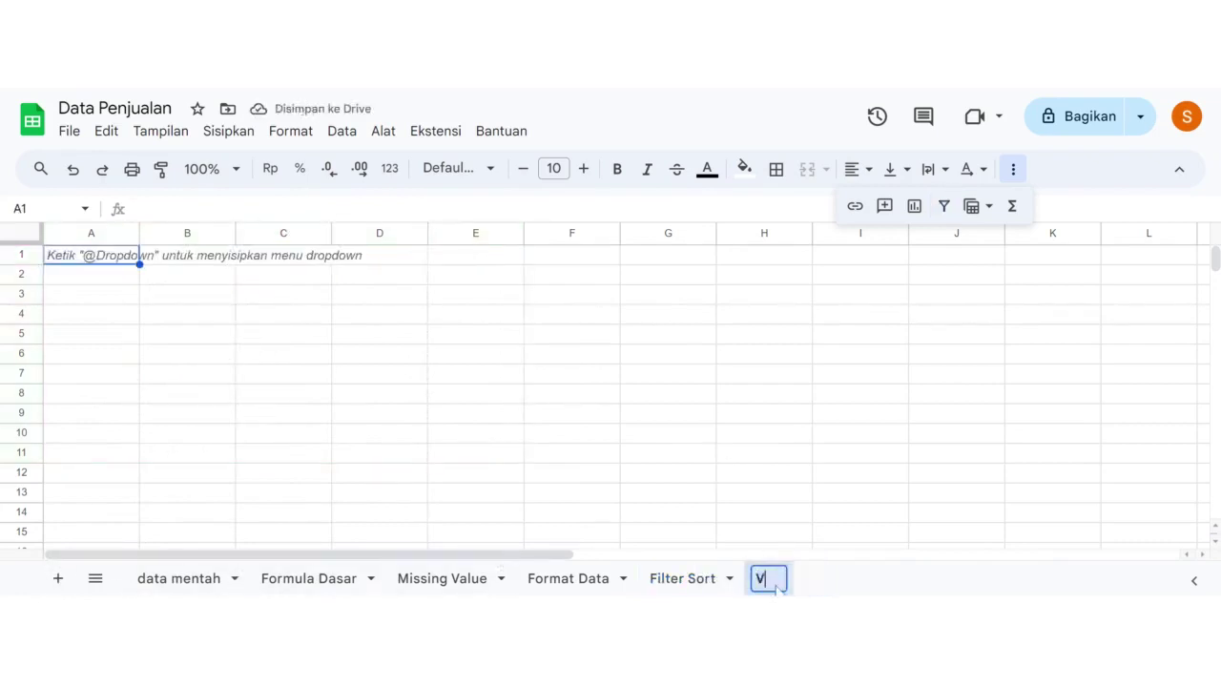
{"action": "type", "text": "isualisasi data"}
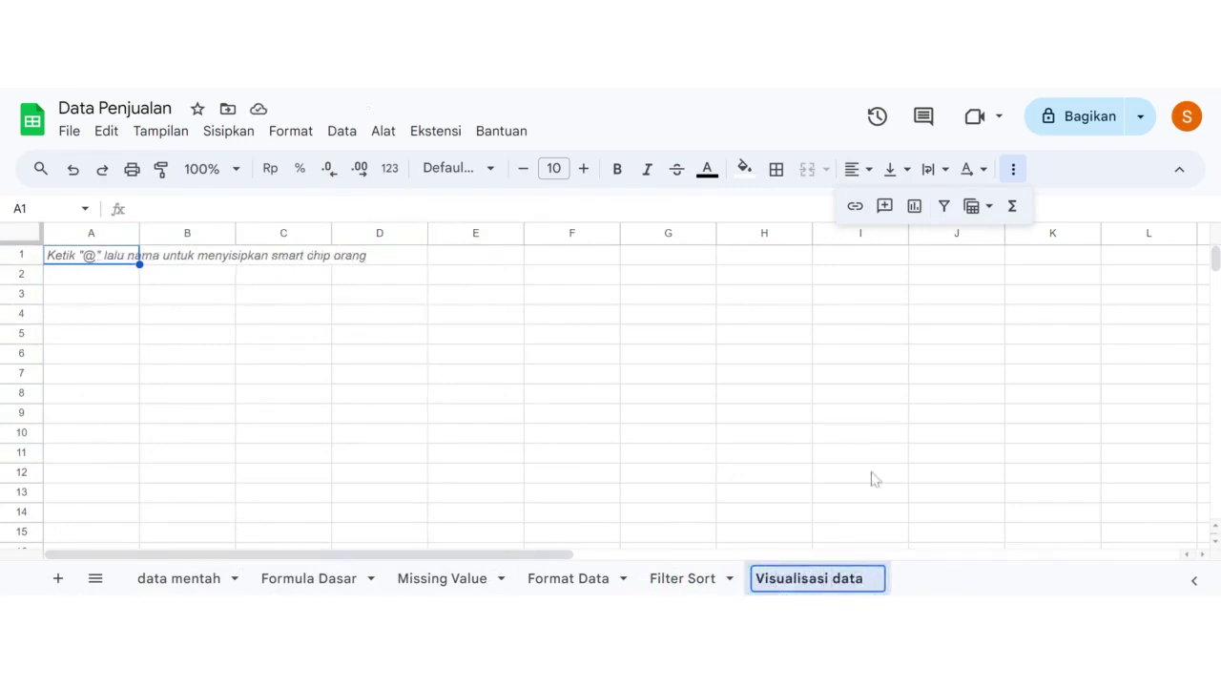
{"action": "left_click", "coordinate": [96, 267]}
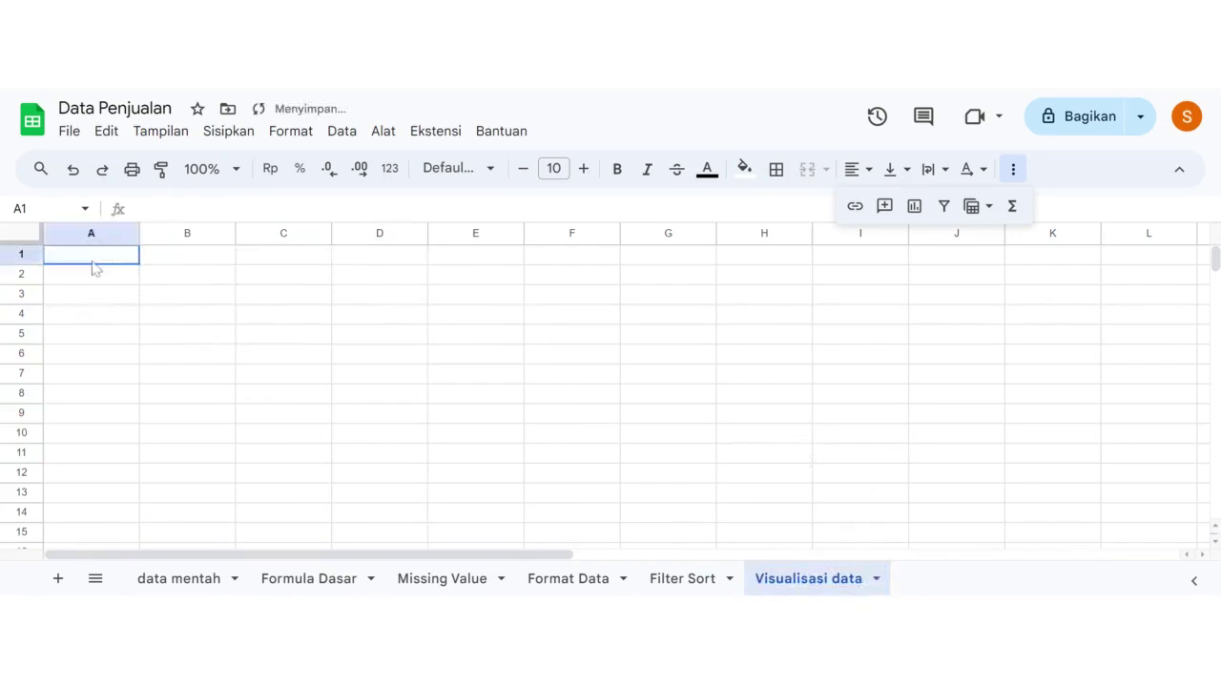
{"action": "key", "text": "ctrl+v"}
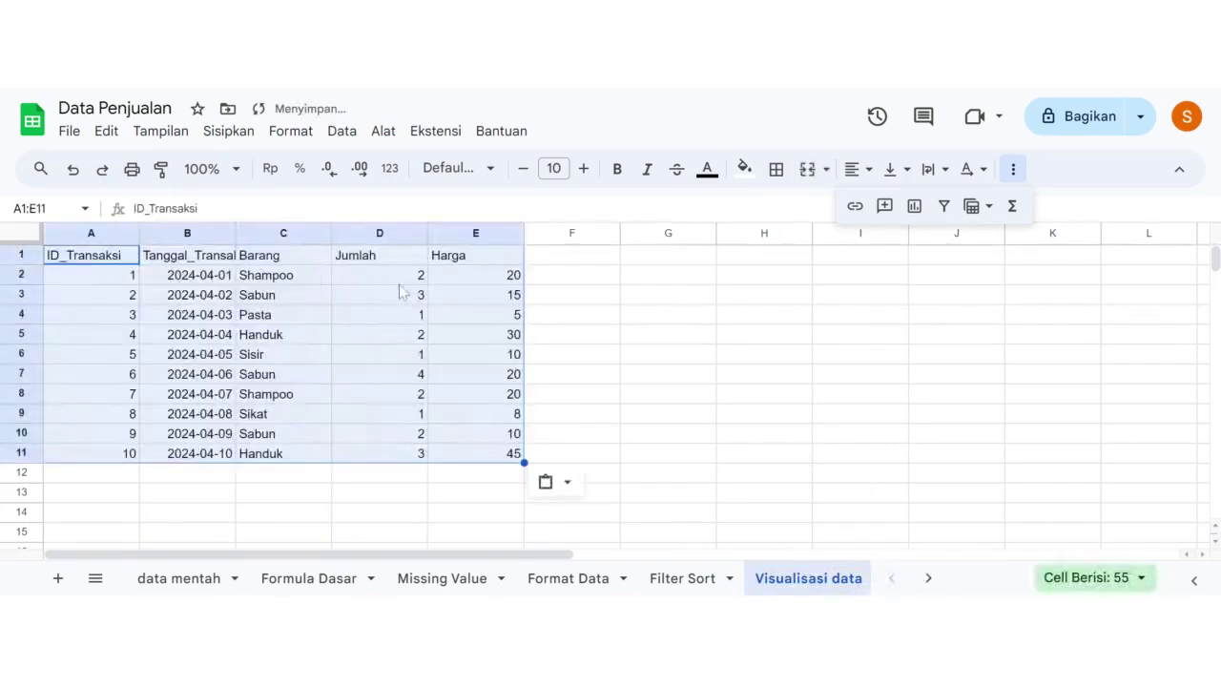
Step: Insert a chart of the Barang and Jumlah columns from range C1:D11
{"action": "left_click", "coordinate": [384, 262]}
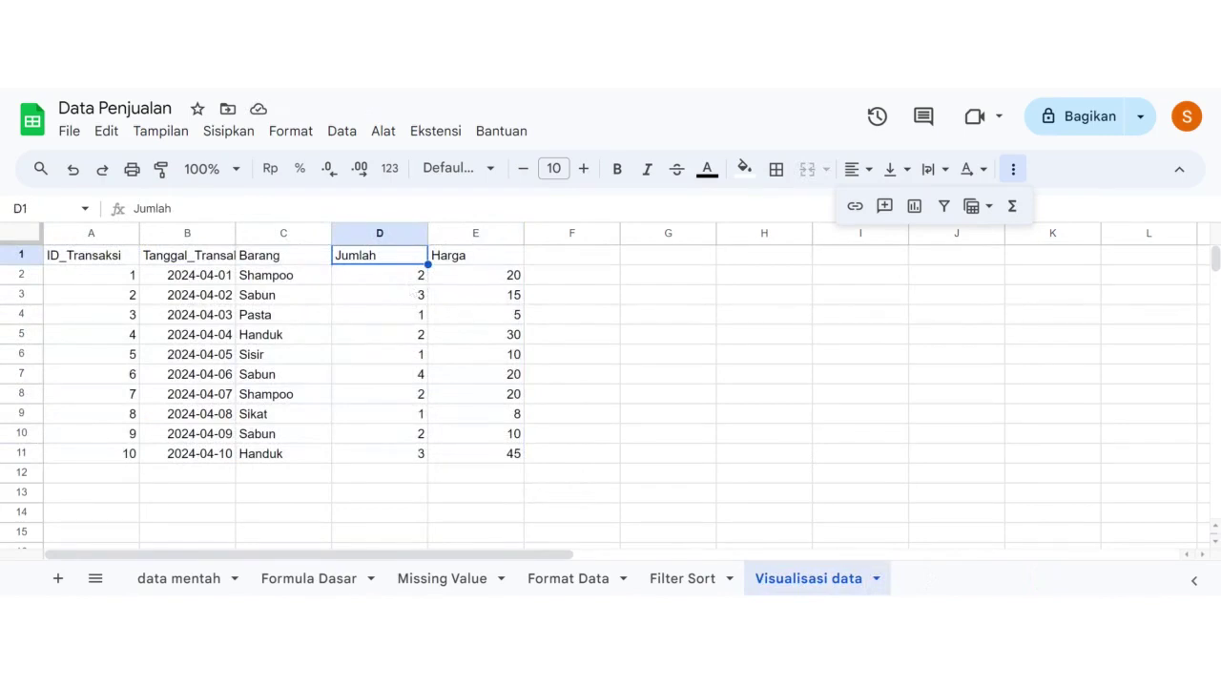
{"action": "left_click_drag", "start_coordinate": [277, 264], "coordinate": [362, 456]}
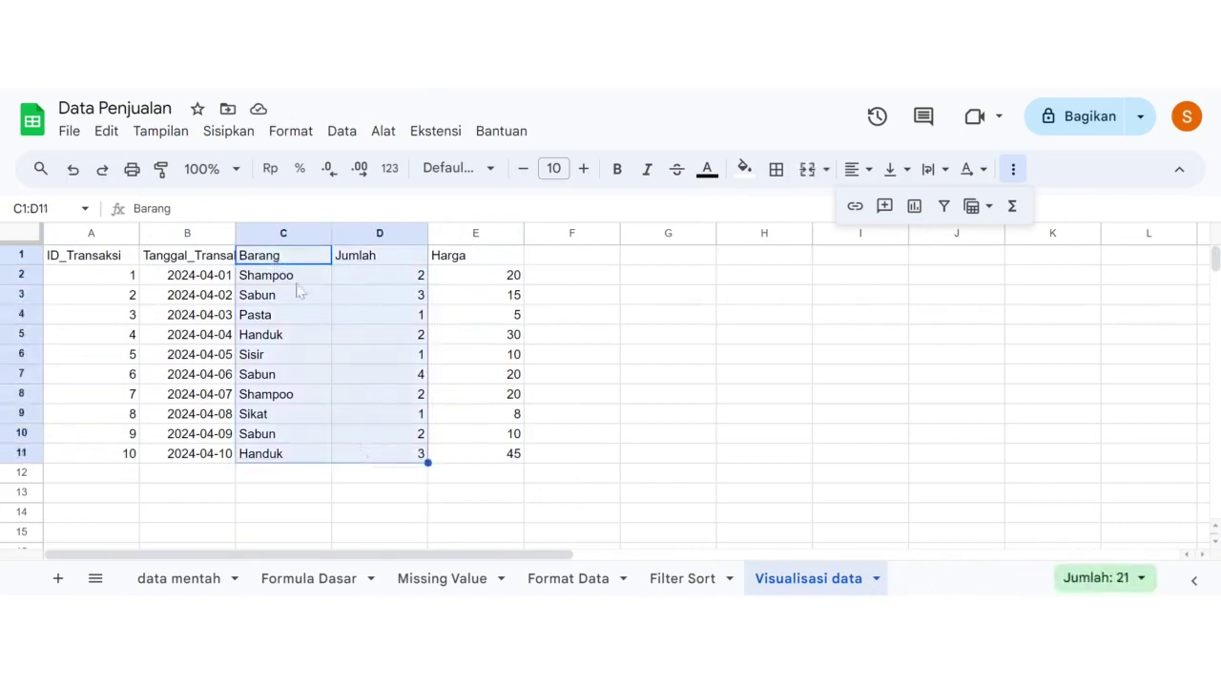
{"action": "left_click", "coordinate": [225, 137]}
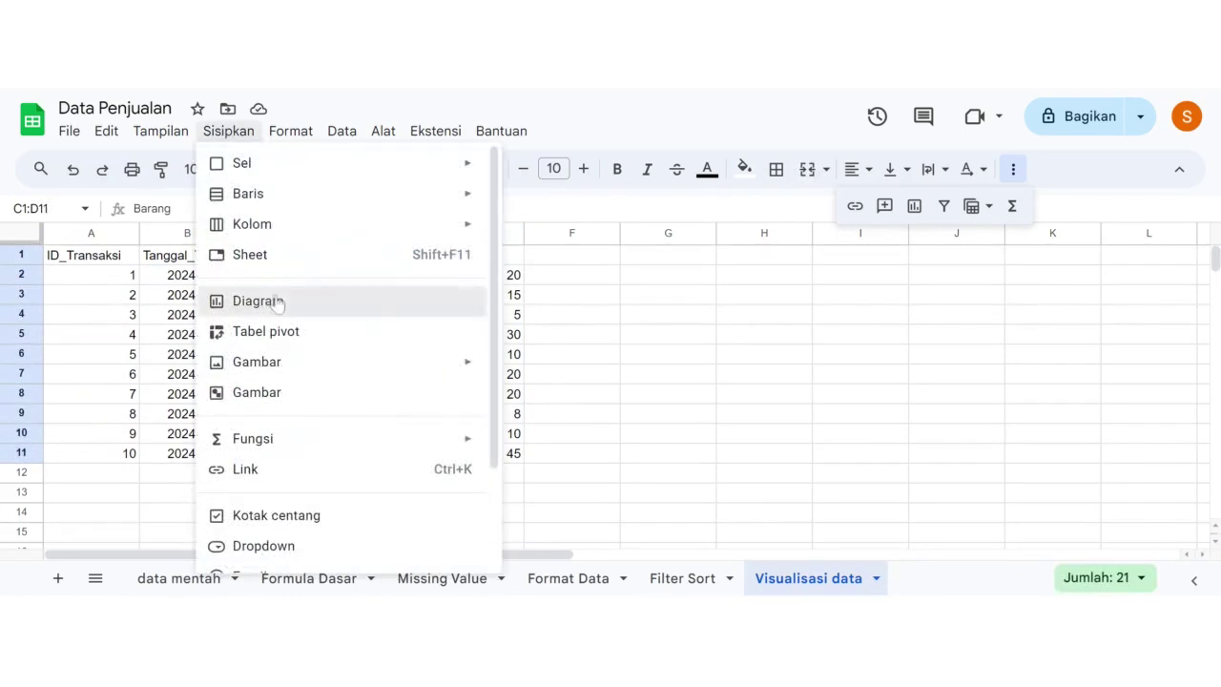
{"action": "left_click", "coordinate": [456, 300]}
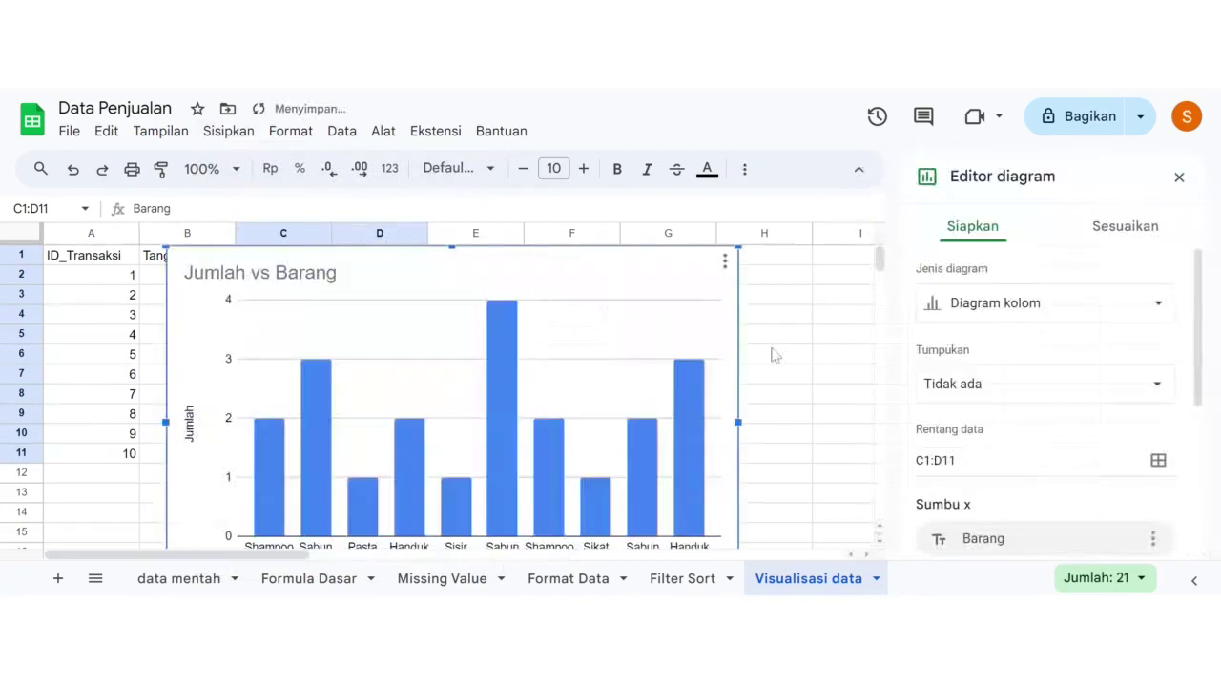
Step: Shrink the column chart to about three quarters of its size and place it beside the dataset, starting at row 1 near column G
{"action": "scroll", "coordinate": [774, 351], "scroll_direction": "down", "scroll_amount": 1}
{"action": "scroll", "coordinate": [764, 401], "scroll_direction": "down", "scroll_amount": 1}
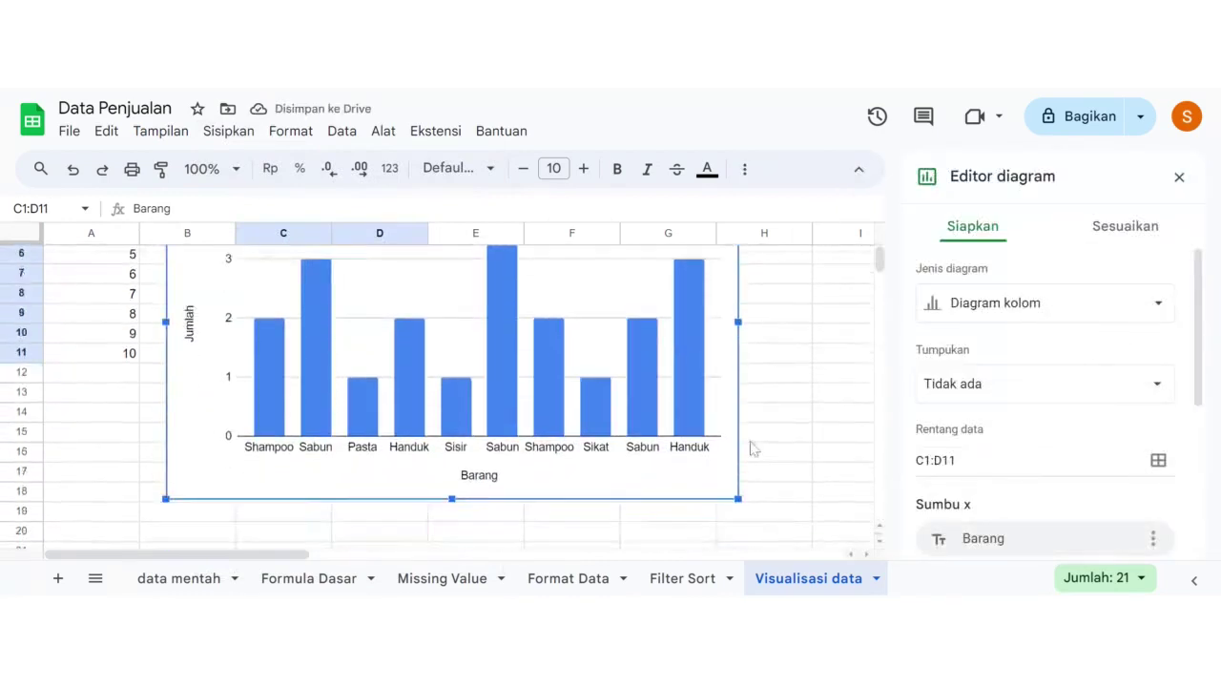
{"action": "left_click_drag", "start_coordinate": [738, 497], "coordinate": [599, 412]}
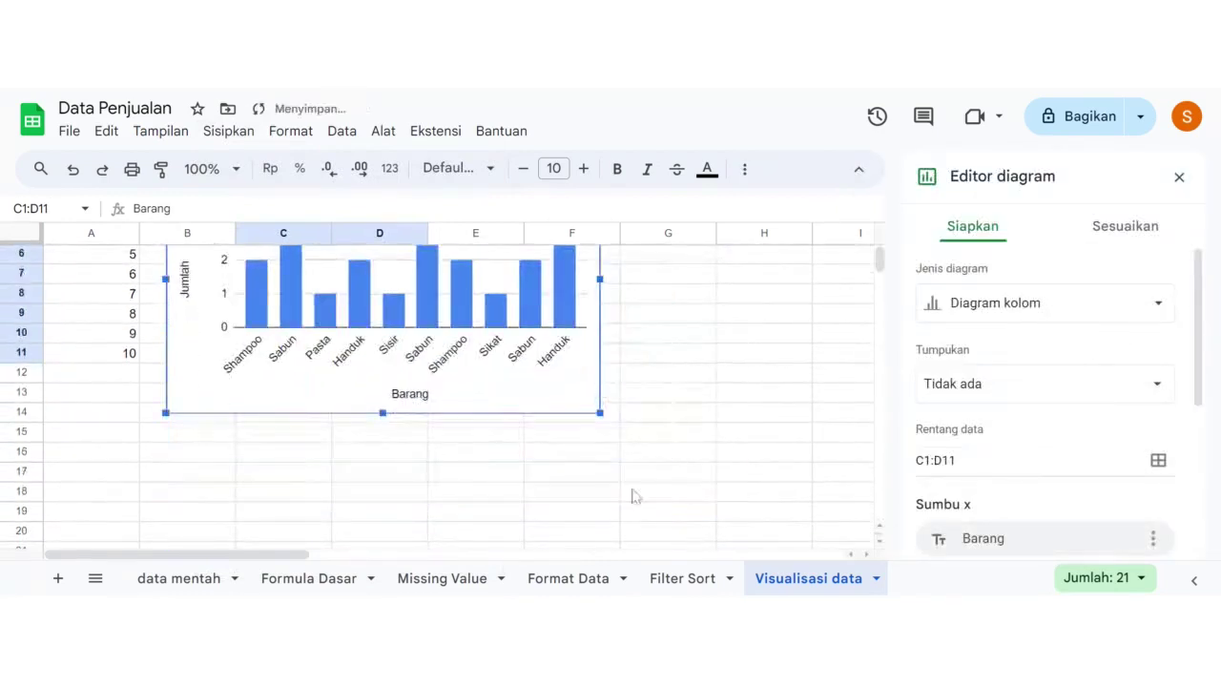
{"action": "left_click_drag", "start_coordinate": [505, 409], "coordinate": [794, 390]}
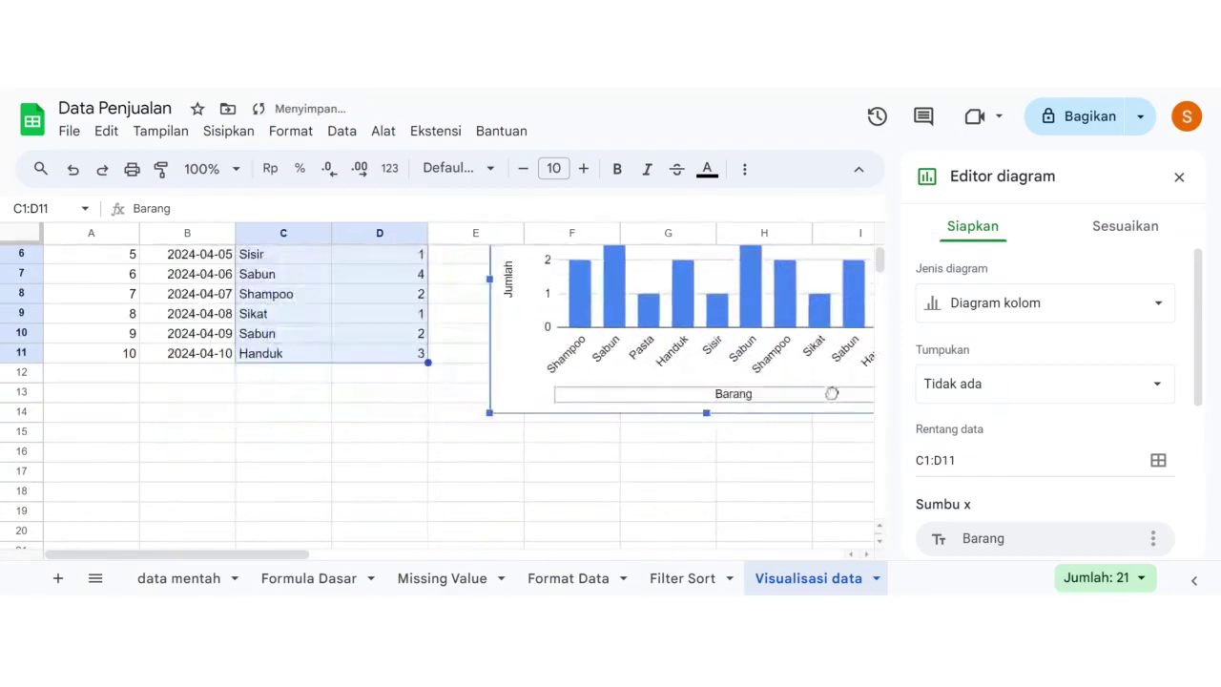
{"action": "scroll", "coordinate": [741, 534], "scroll_direction": "up", "scroll_amount": 2}
{"action": "scroll", "coordinate": [742, 534], "scroll_direction": "right", "scroll_amount": 4}
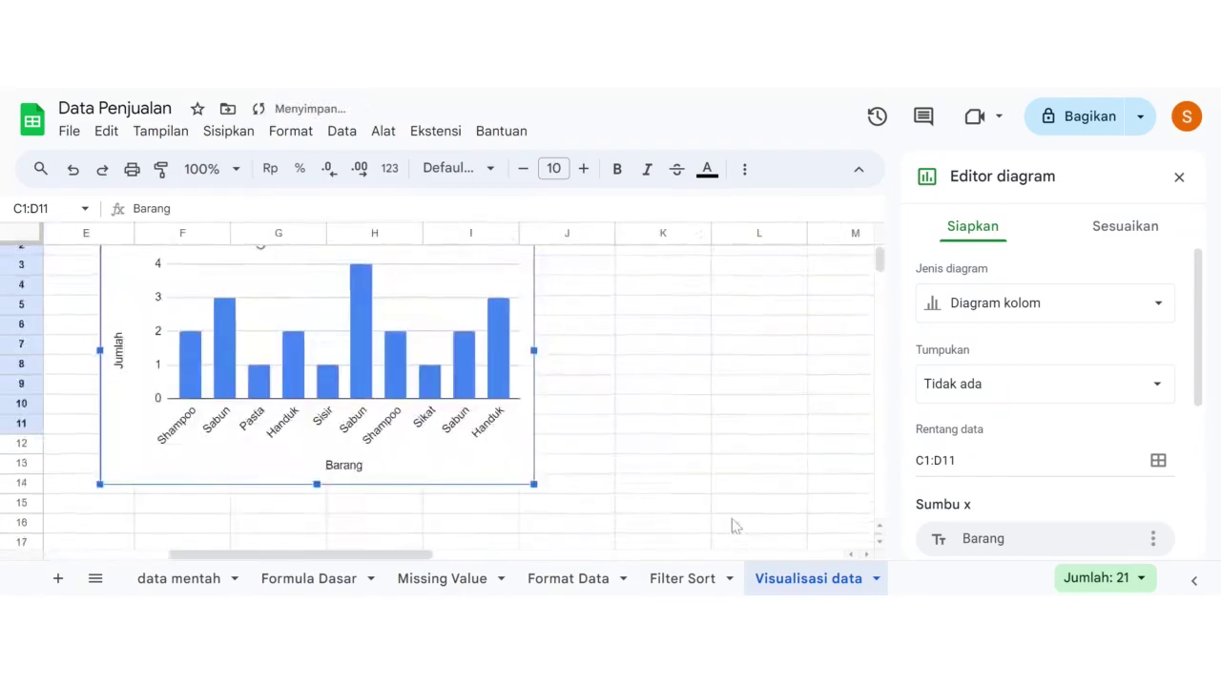
{"action": "scroll", "coordinate": [731, 526], "scroll_direction": "up", "scroll_amount": 1}
{"action": "left_click_drag", "start_coordinate": [515, 292], "coordinate": [621, 273]}
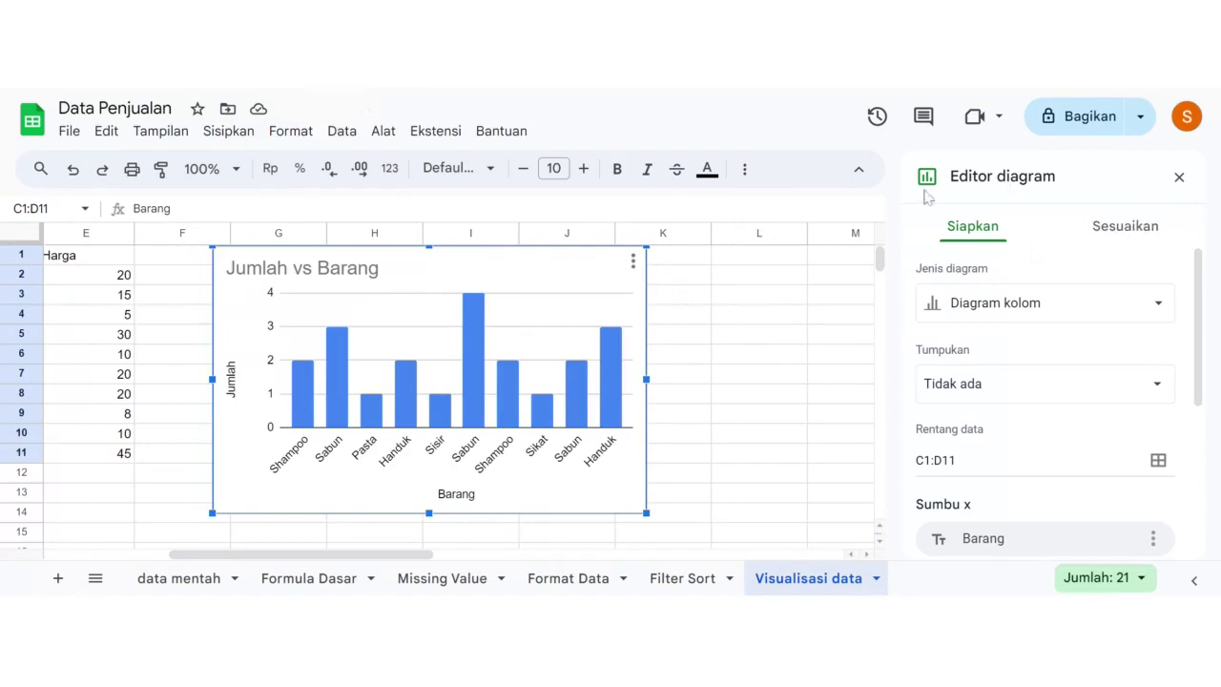
Step: Examine the available chart types, from the suggested, line and area charts to the scatter, map and other charts
{"action": "left_click", "coordinate": [1010, 305]}
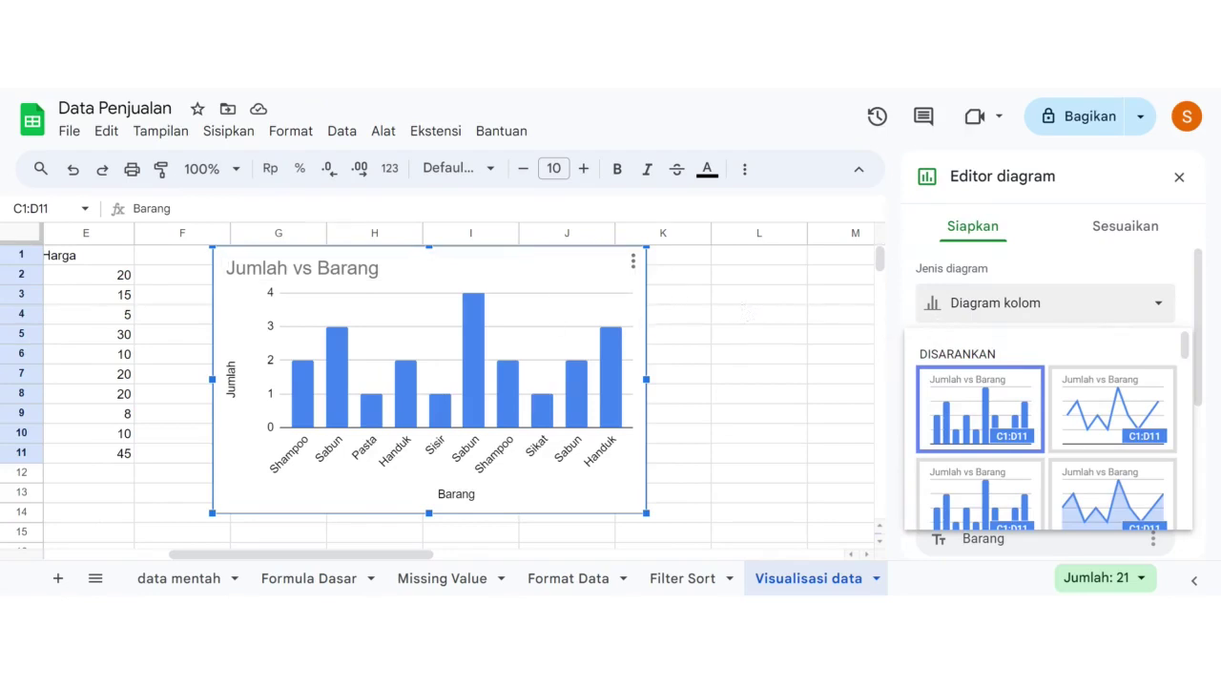
{"action": "scroll", "coordinate": [970, 382], "scroll_direction": "down", "scroll_amount": 1}
{"action": "scroll", "coordinate": [968, 380], "scroll_direction": "down", "scroll_amount": 1}
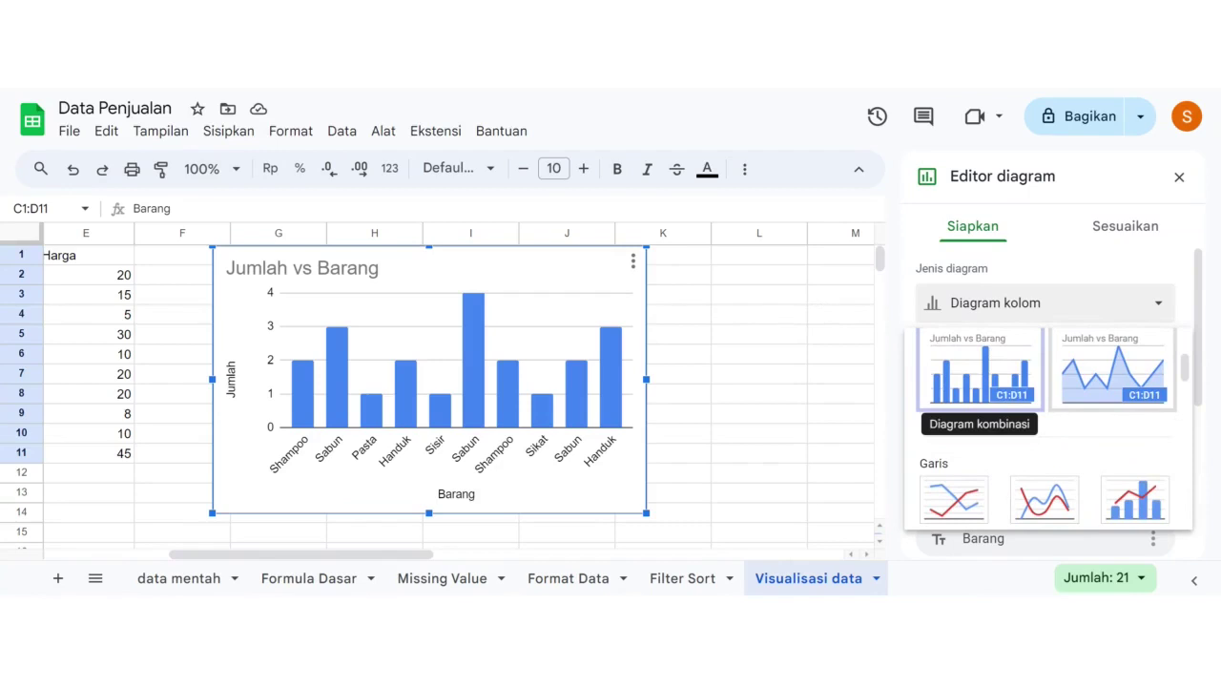
{"action": "scroll", "coordinate": [963, 382], "scroll_direction": "down", "scroll_amount": 5}
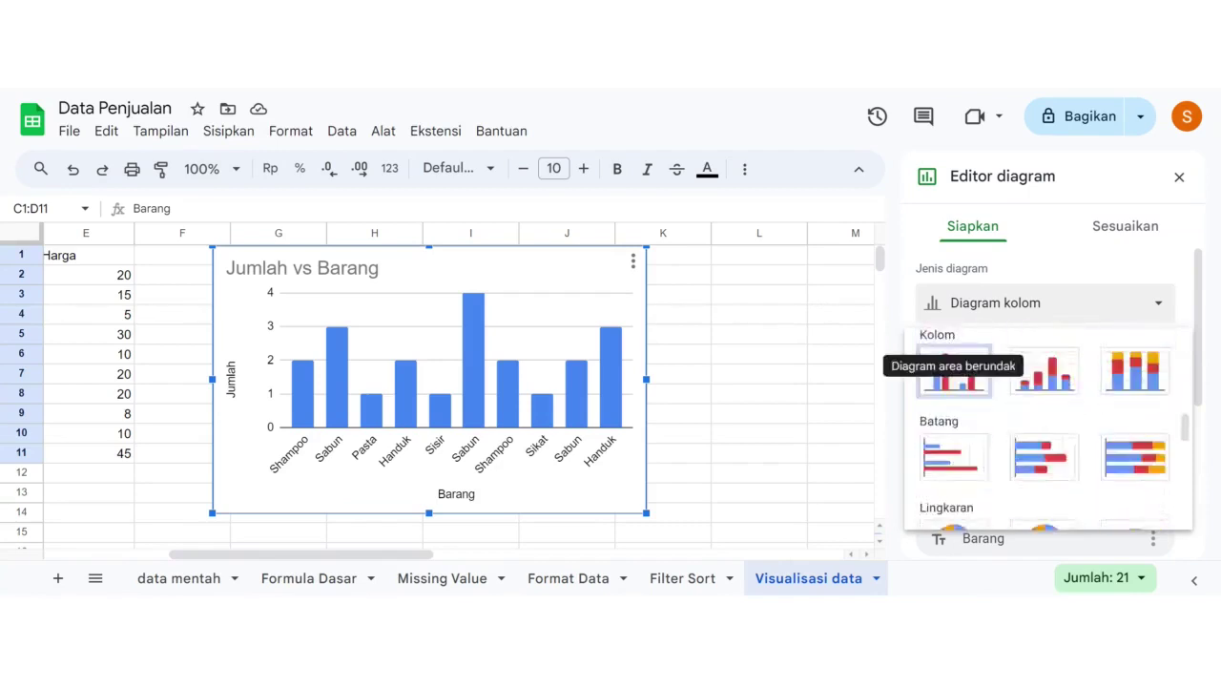
{"action": "scroll", "coordinate": [973, 492], "scroll_direction": "down", "scroll_amount": 2}
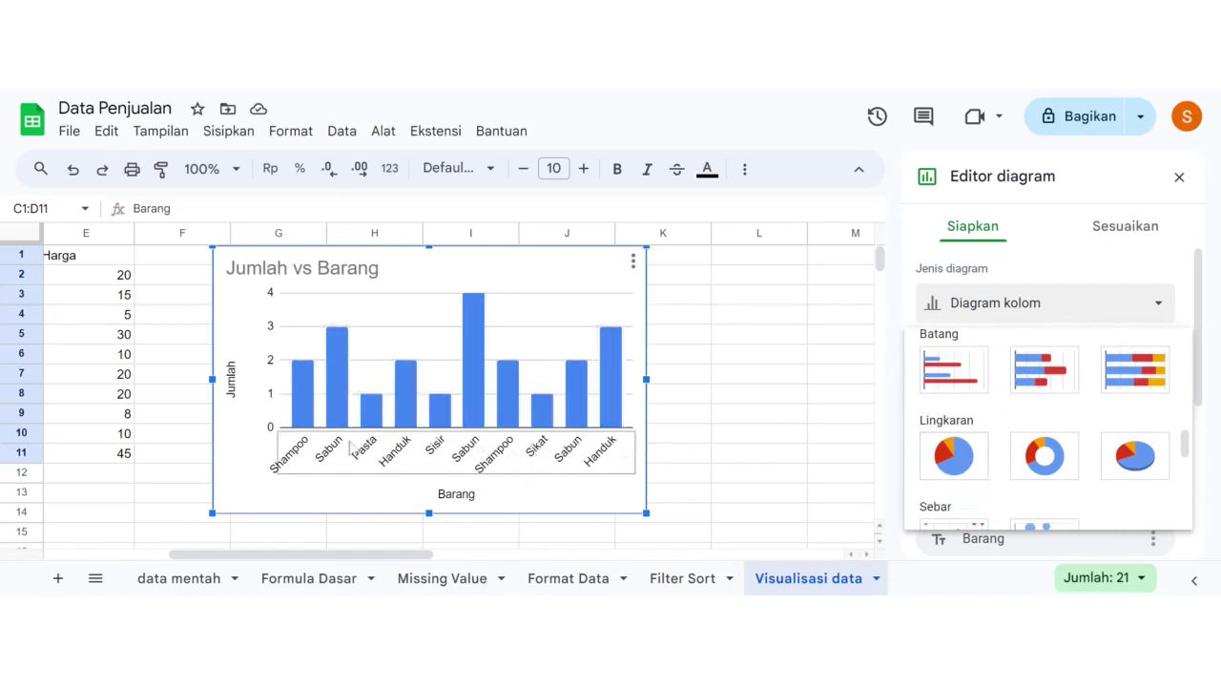
{"action": "scroll", "coordinate": [1040, 429], "scroll_direction": "down", "scroll_amount": 3}
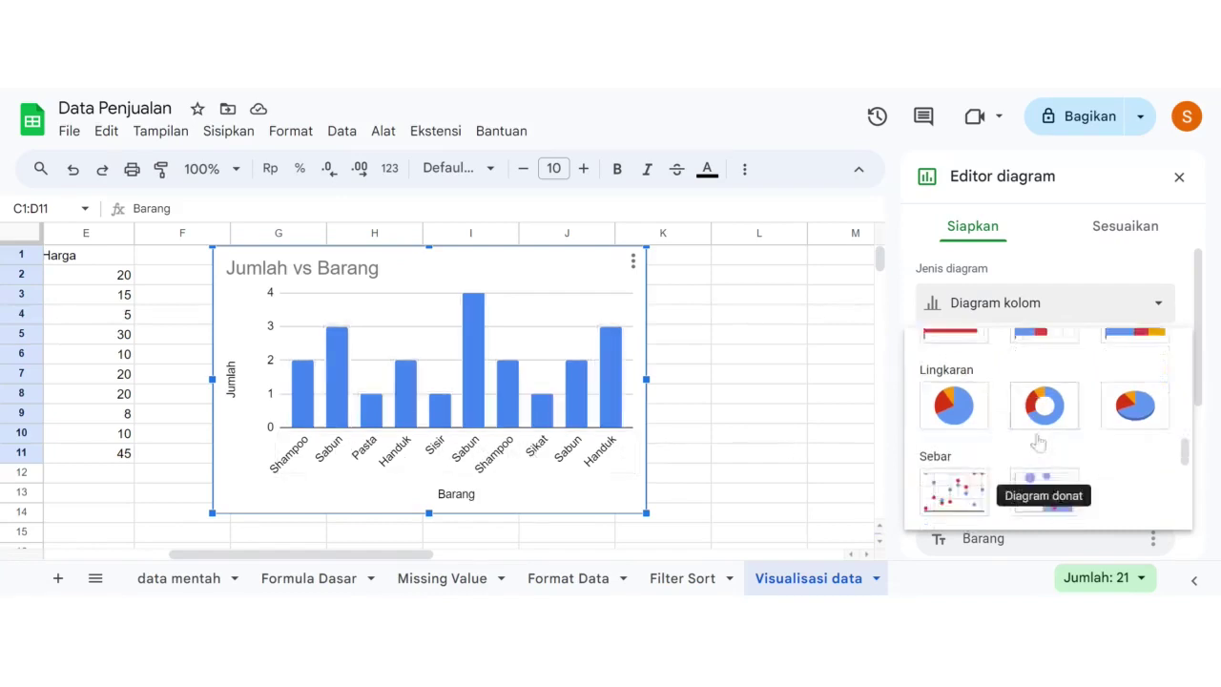
{"action": "scroll", "coordinate": [1040, 437], "scroll_direction": "down", "scroll_amount": 3}
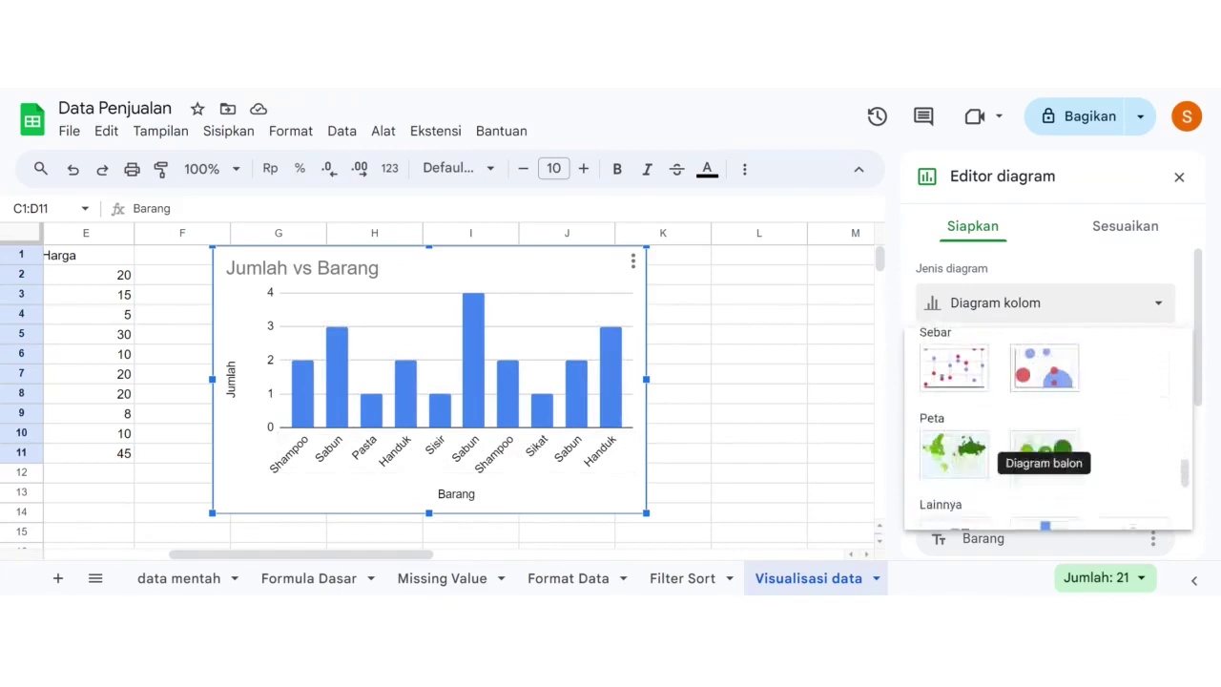
{"action": "scroll", "coordinate": [1042, 441], "scroll_direction": "up", "scroll_amount": 5}
{"action": "scroll", "coordinate": [1040, 434], "scroll_direction": "up", "scroll_amount": 5}
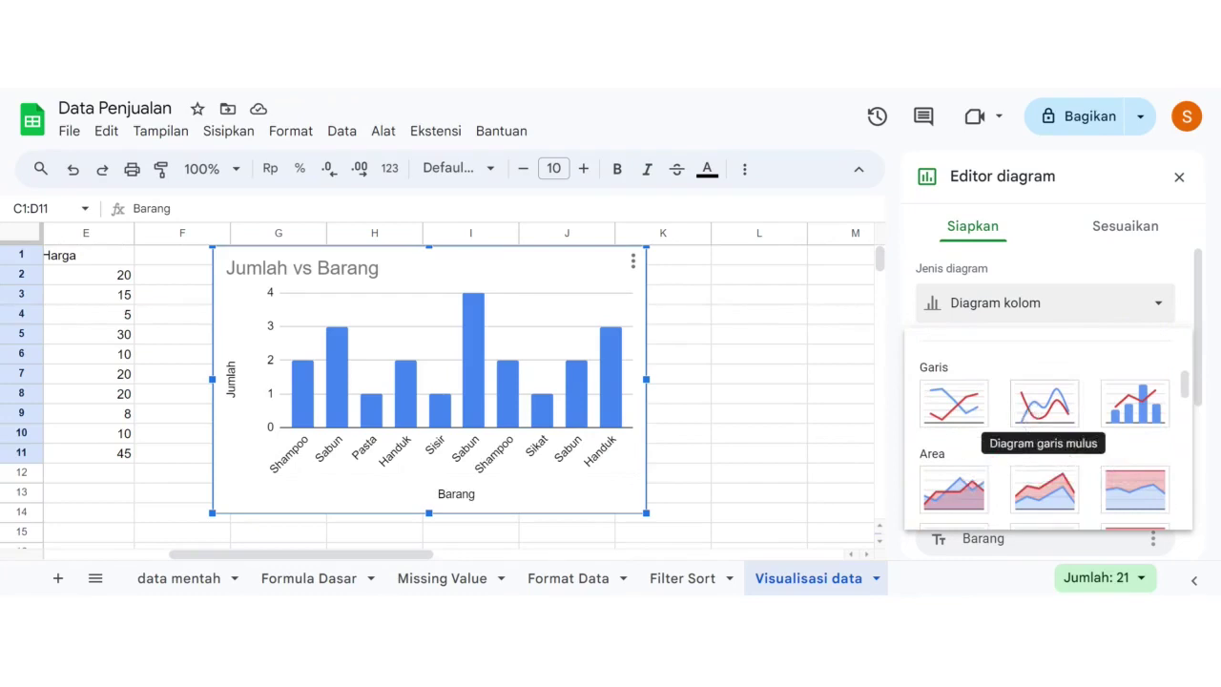
{"action": "scroll", "coordinate": [1044, 420], "scroll_direction": "down", "scroll_amount": 5}
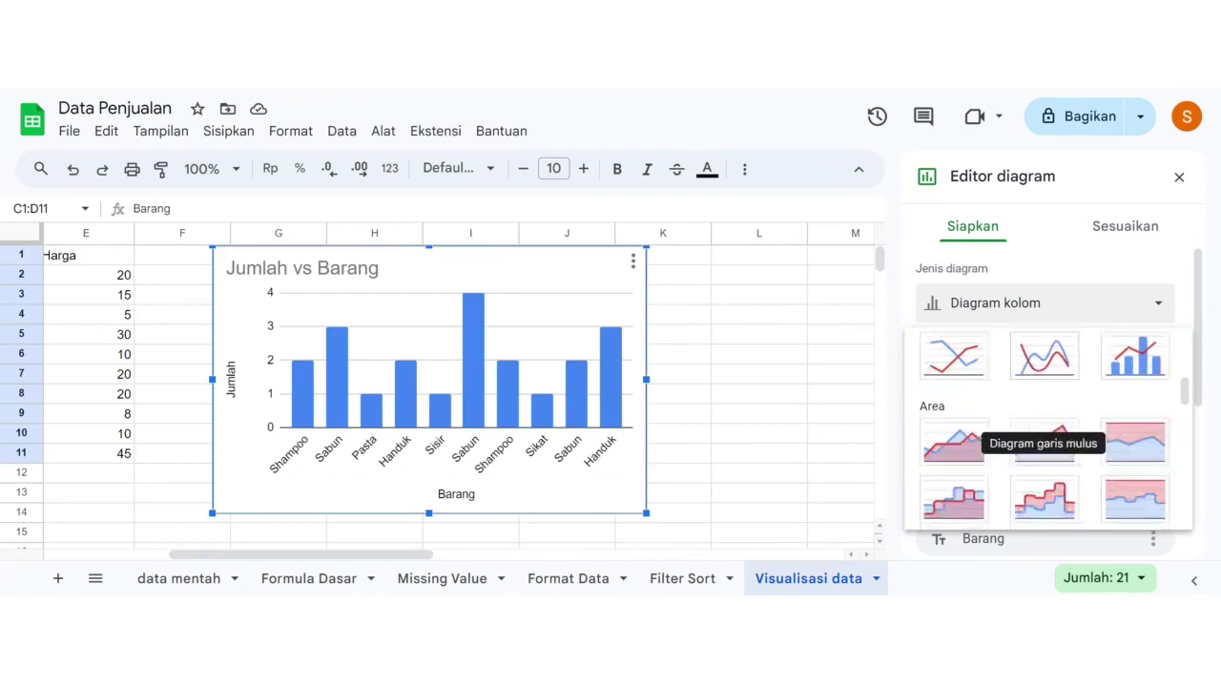
{"action": "scroll", "coordinate": [949, 439], "scroll_direction": "down", "scroll_amount": 3}
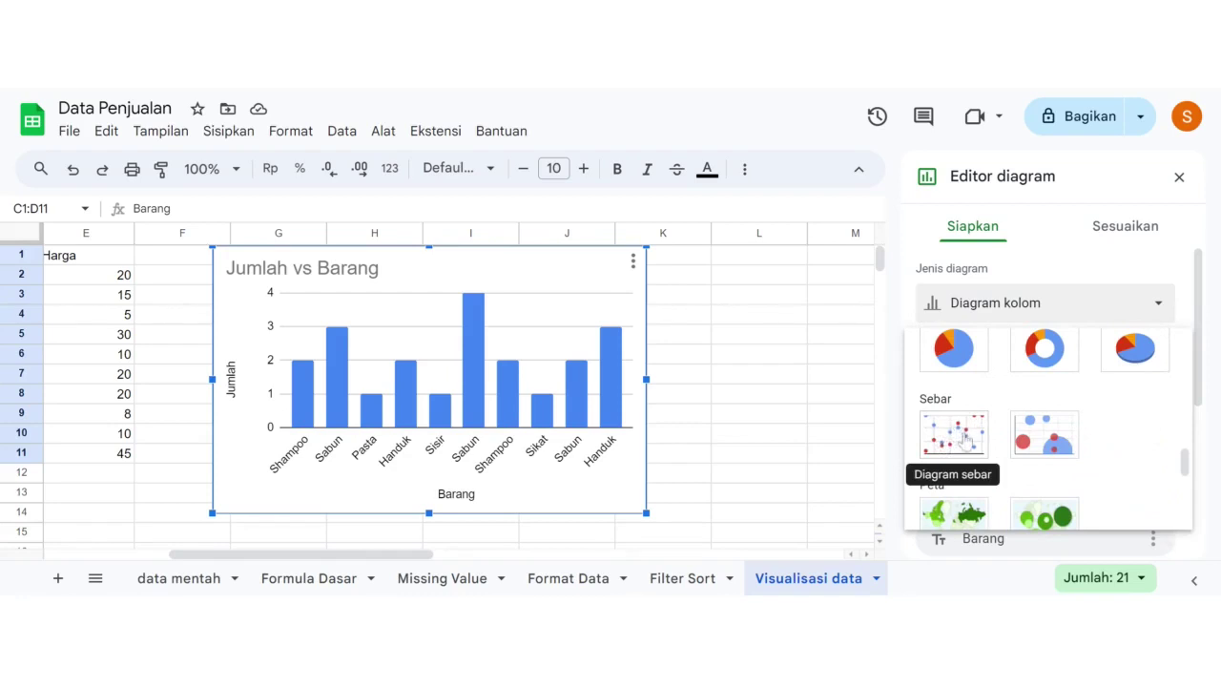
{"action": "scroll", "coordinate": [966, 440], "scroll_direction": "down", "scroll_amount": 2}
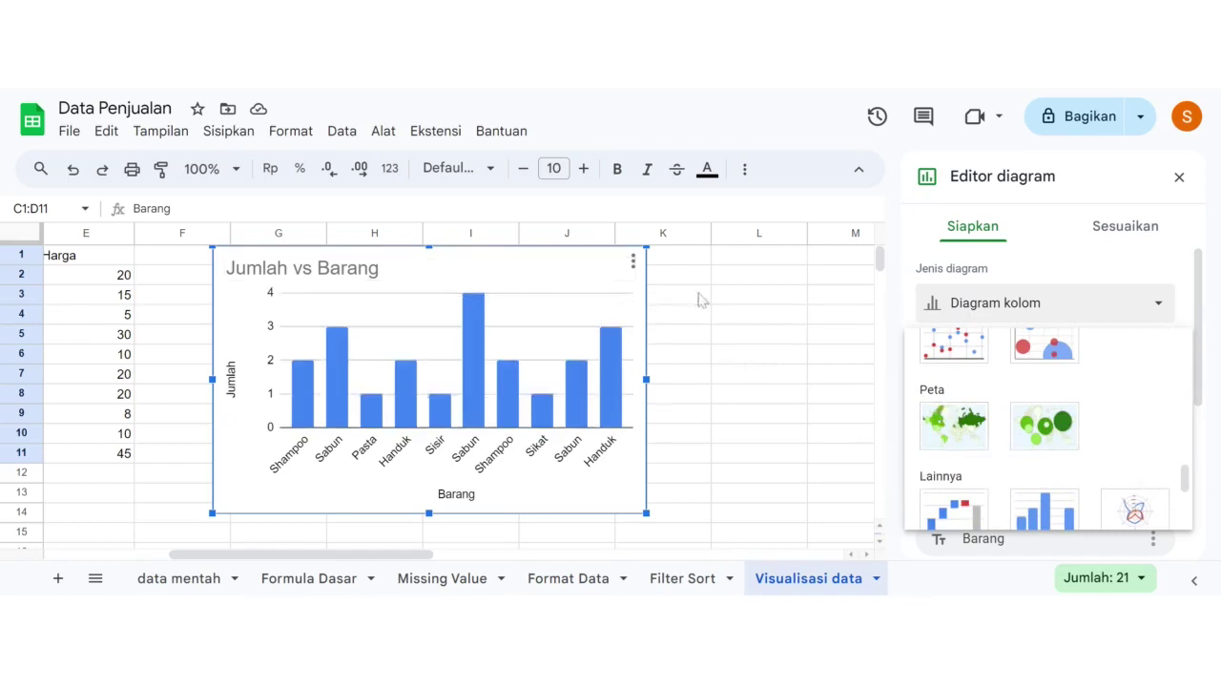
Step: Set the chart's background colour (Warna latar belakang) to light grey in the chart style settings
{"action": "left_click", "coordinate": [1120, 242]}
{"action": "left_click", "coordinate": [1119, 240]}
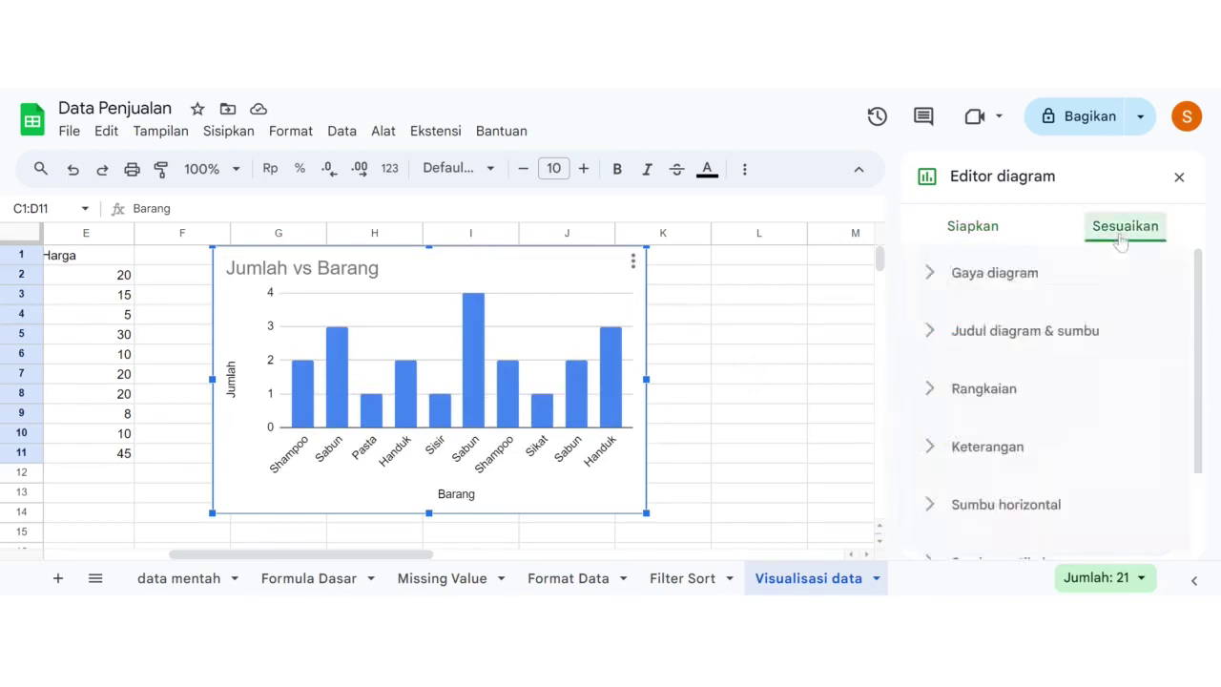
{"action": "left_click", "coordinate": [942, 272]}
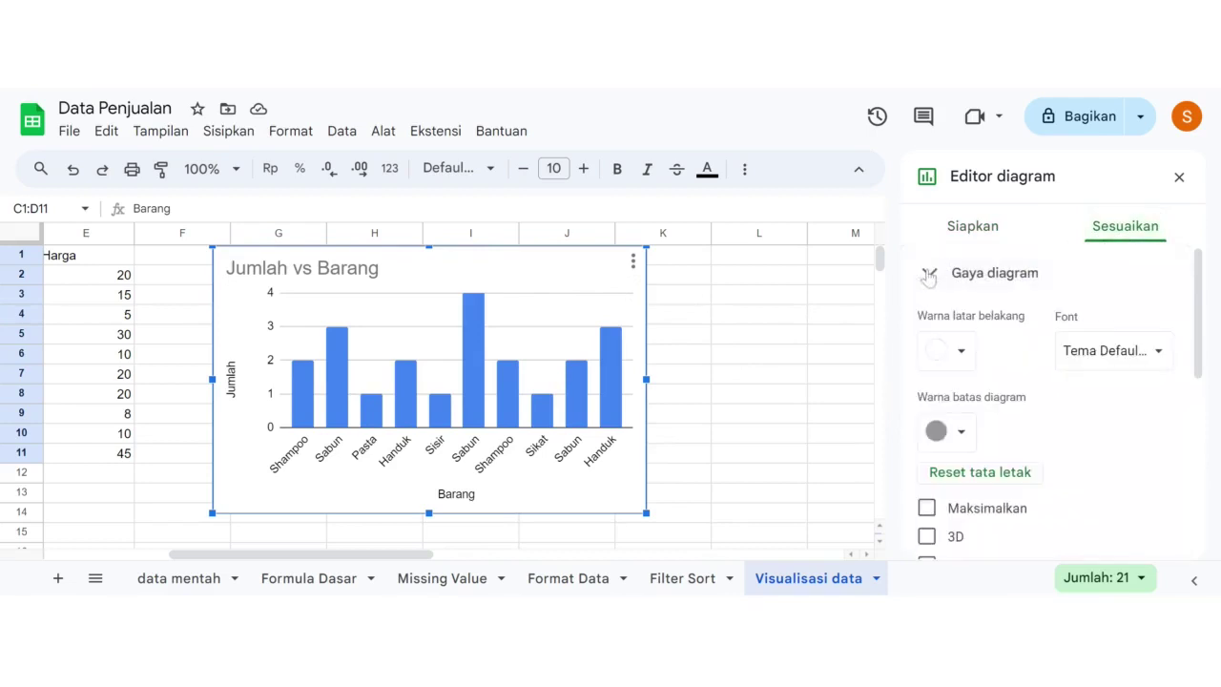
{"action": "left_click", "coordinate": [960, 350]}
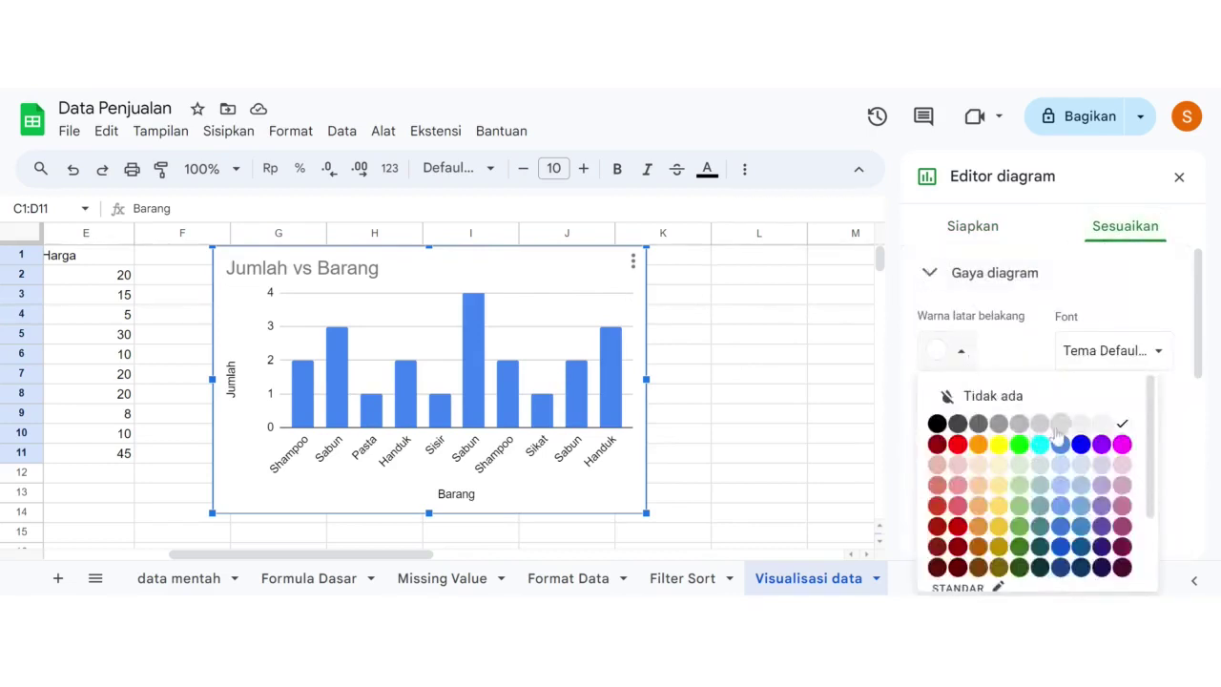
{"action": "left_click", "coordinate": [1059, 422]}
Step: Change the chart title text to Data Penjualan
{"action": "scroll", "coordinate": [954, 382], "scroll_direction": "down", "scroll_amount": 5}
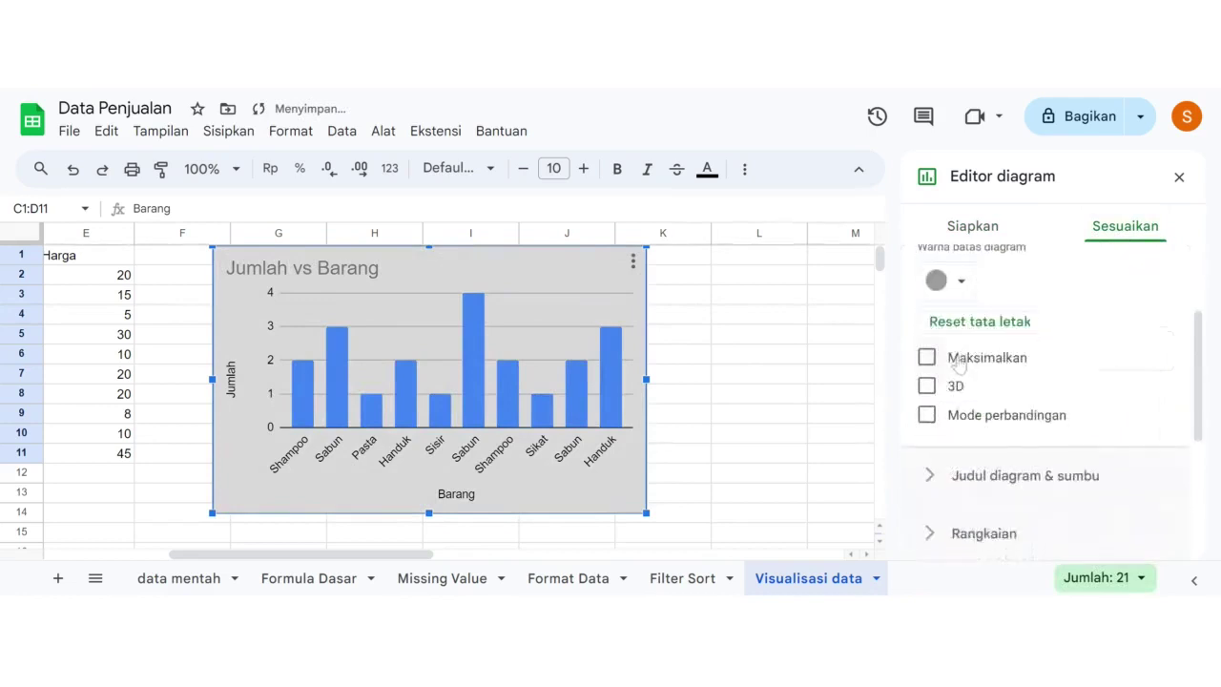
{"action": "left_click", "coordinate": [922, 383]}
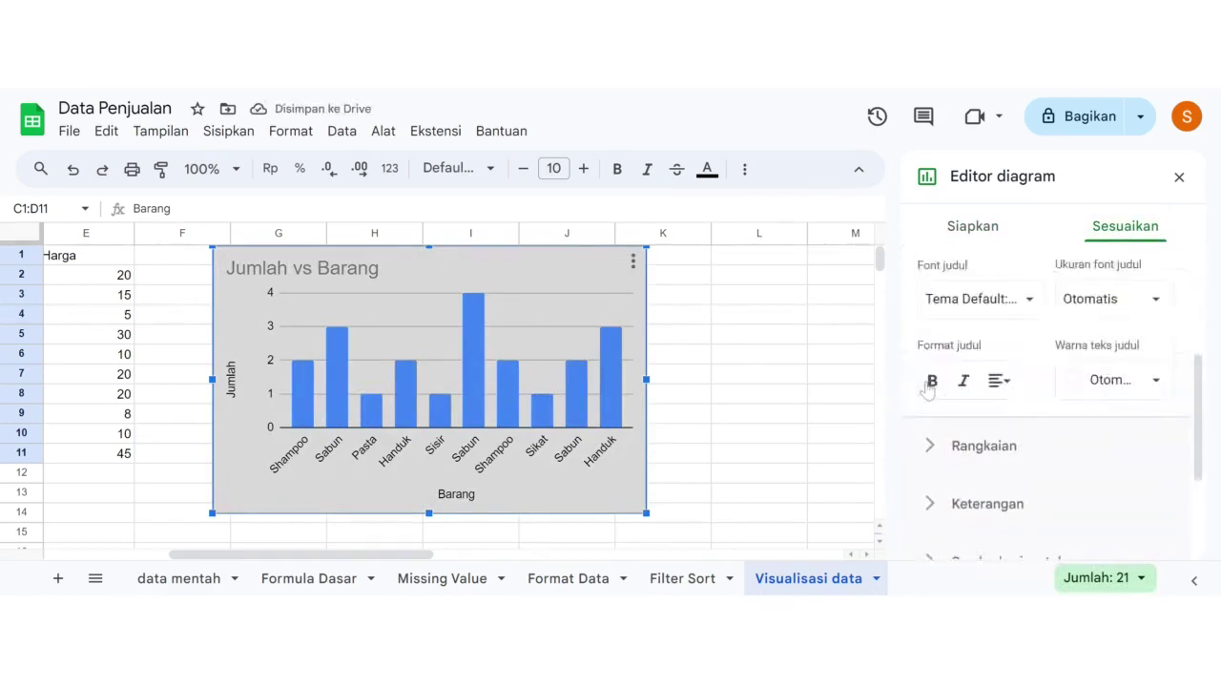
{"action": "left_click", "coordinate": [1023, 430]}
{"action": "left_click_drag", "start_coordinate": [1033, 433], "coordinate": [917, 438]}
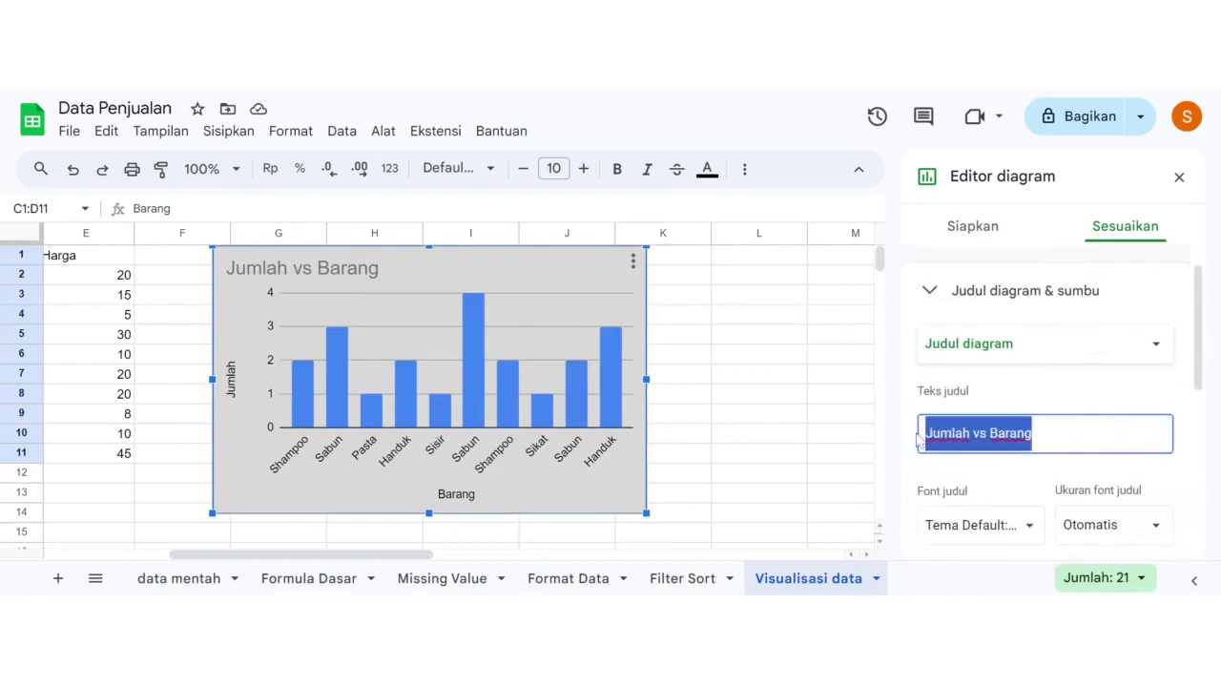
{"action": "type", "text": "Data Penjualan"}
{"action": "scroll", "coordinate": [1009, 458], "scroll_direction": "down", "scroll_amount": 2}
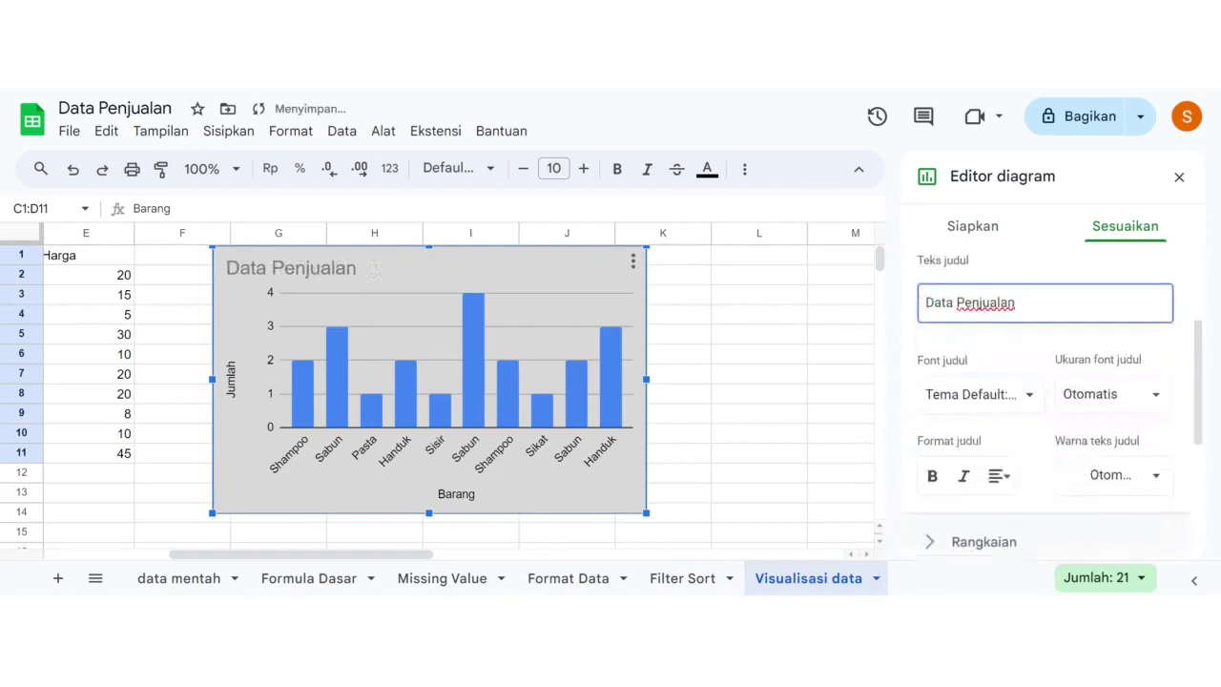
{"action": "scroll", "coordinate": [973, 411], "scroll_direction": "down", "scroll_amount": 2}
{"action": "left_click", "coordinate": [930, 414]}
{"action": "scroll", "coordinate": [931, 419], "scroll_direction": "down", "scroll_amount": 1}
{"action": "scroll", "coordinate": [931, 420], "scroll_direction": "up", "scroll_amount": 5}
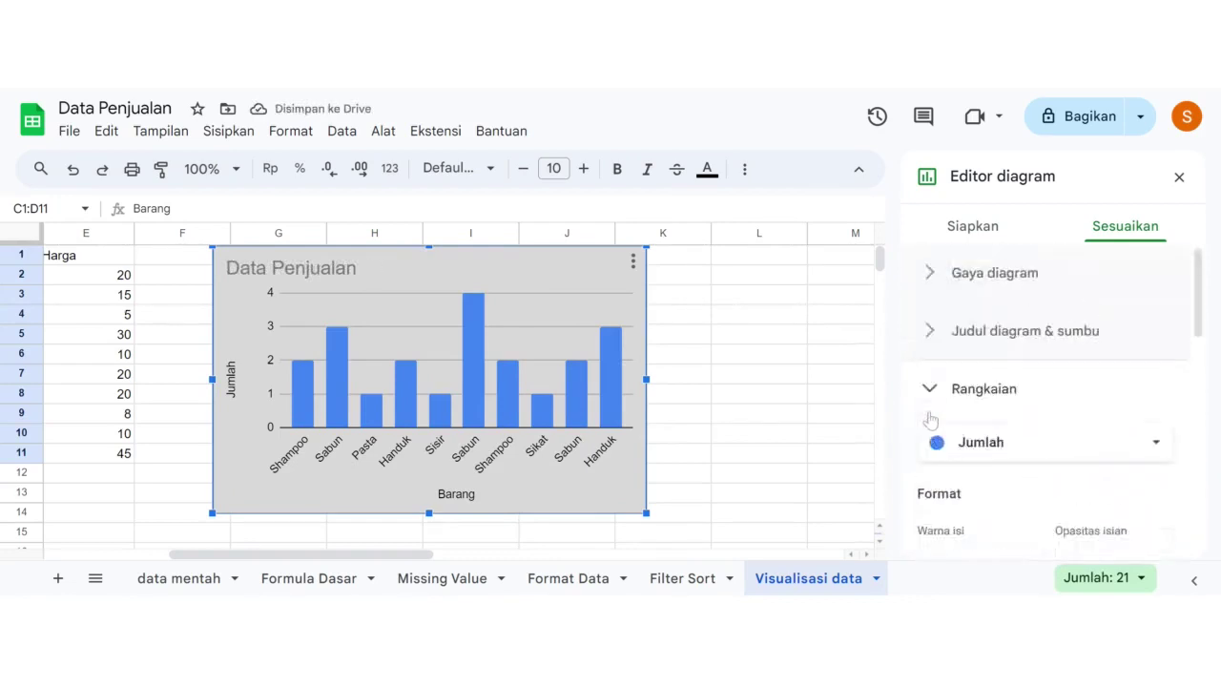
Step: Turn on aggregation (Agregat) for the chart's Barang x-axis
{"action": "left_click", "coordinate": [967, 233]}
{"action": "scroll", "coordinate": [1051, 361], "scroll_direction": "down", "scroll_amount": 3}
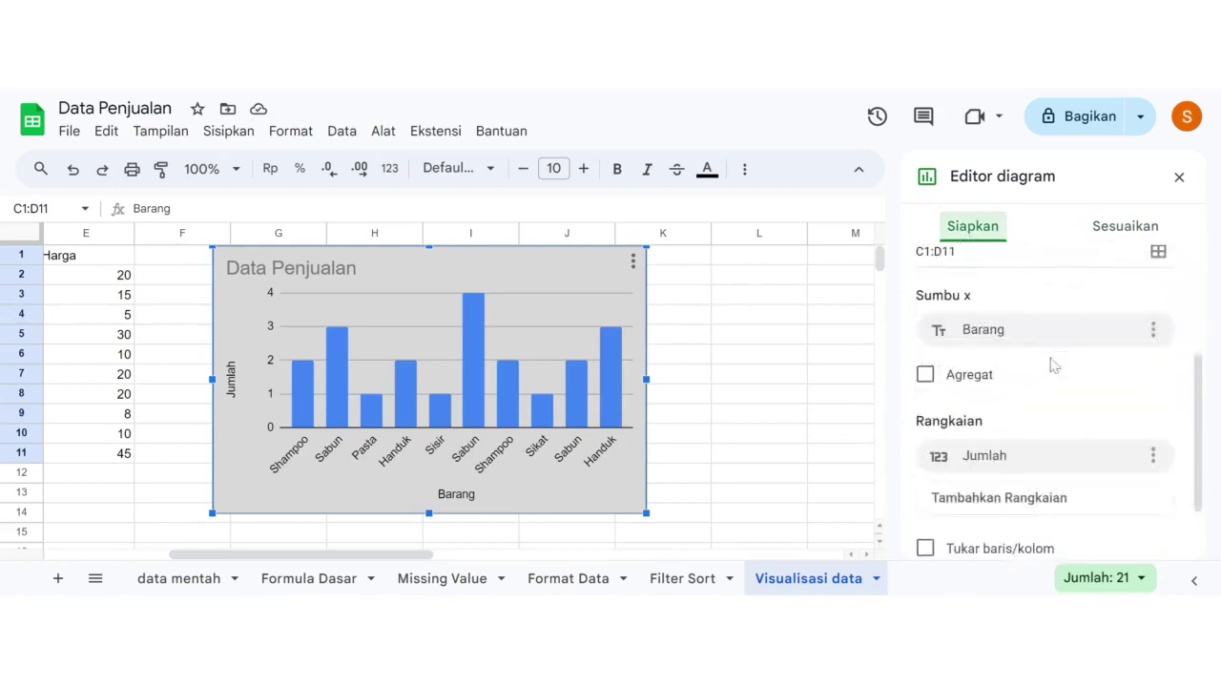
{"action": "scroll", "coordinate": [1053, 365], "scroll_direction": "down", "scroll_amount": 1}
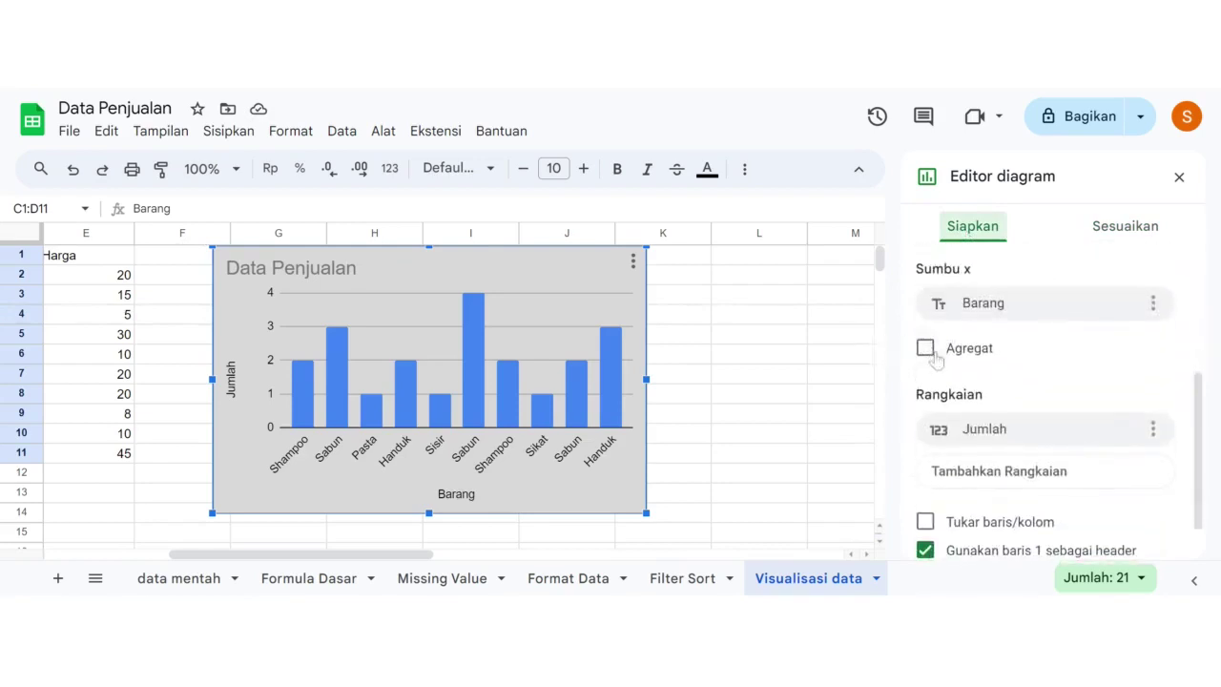
{"action": "left_click", "coordinate": [926, 349]}
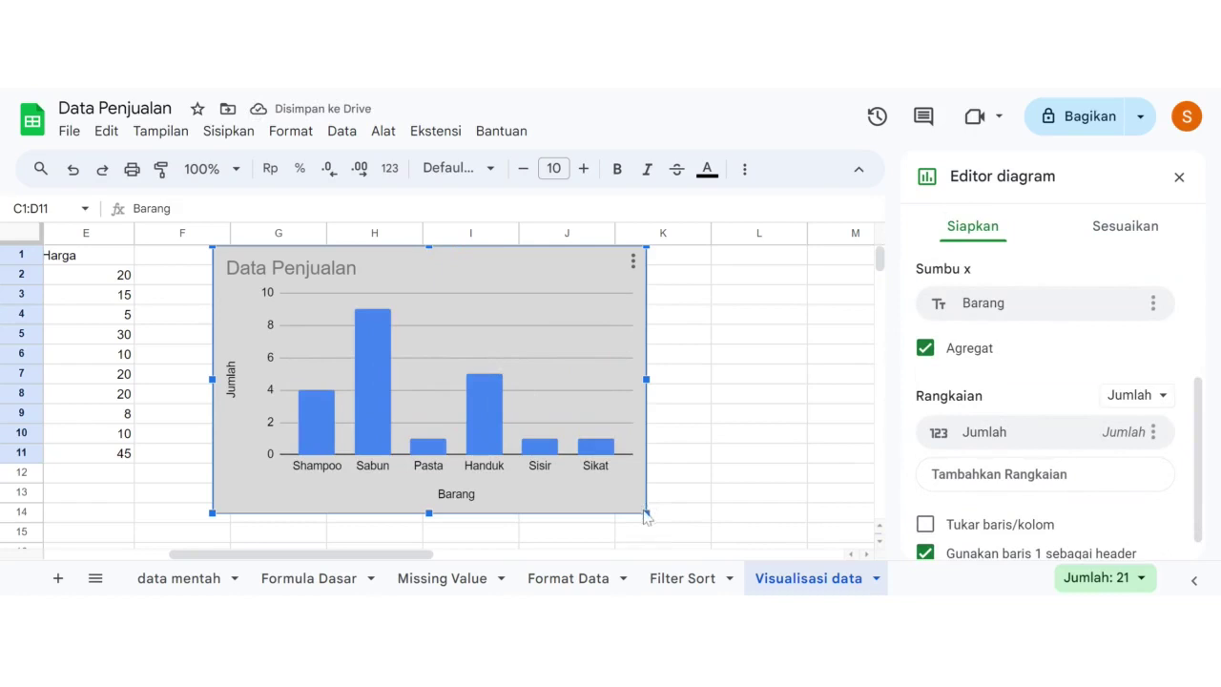
Step: Shrink the Data Penjualan chart slightly from its lower-right corner and close the chart editor
{"action": "left_click_drag", "start_coordinate": [646, 513], "coordinate": [618, 496]}
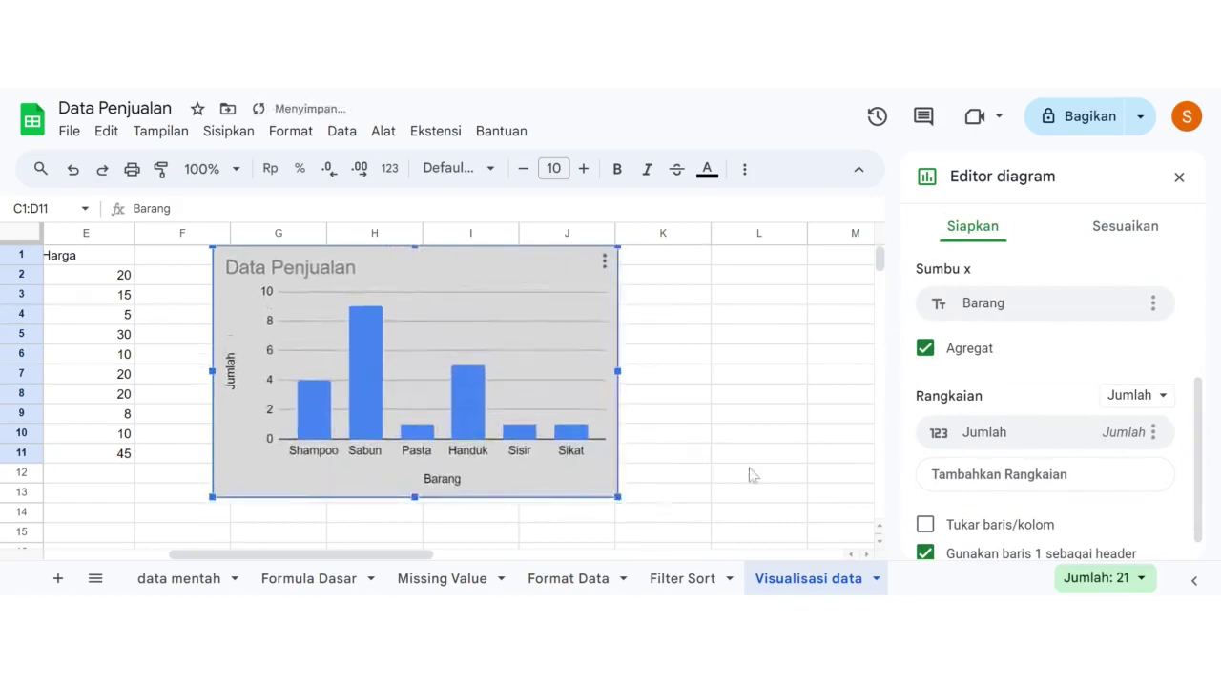
{"action": "scroll", "coordinate": [752, 474], "scroll_direction": "left", "scroll_amount": 5}
{"action": "scroll", "coordinate": [752, 464], "scroll_direction": "left", "scroll_amount": 3}
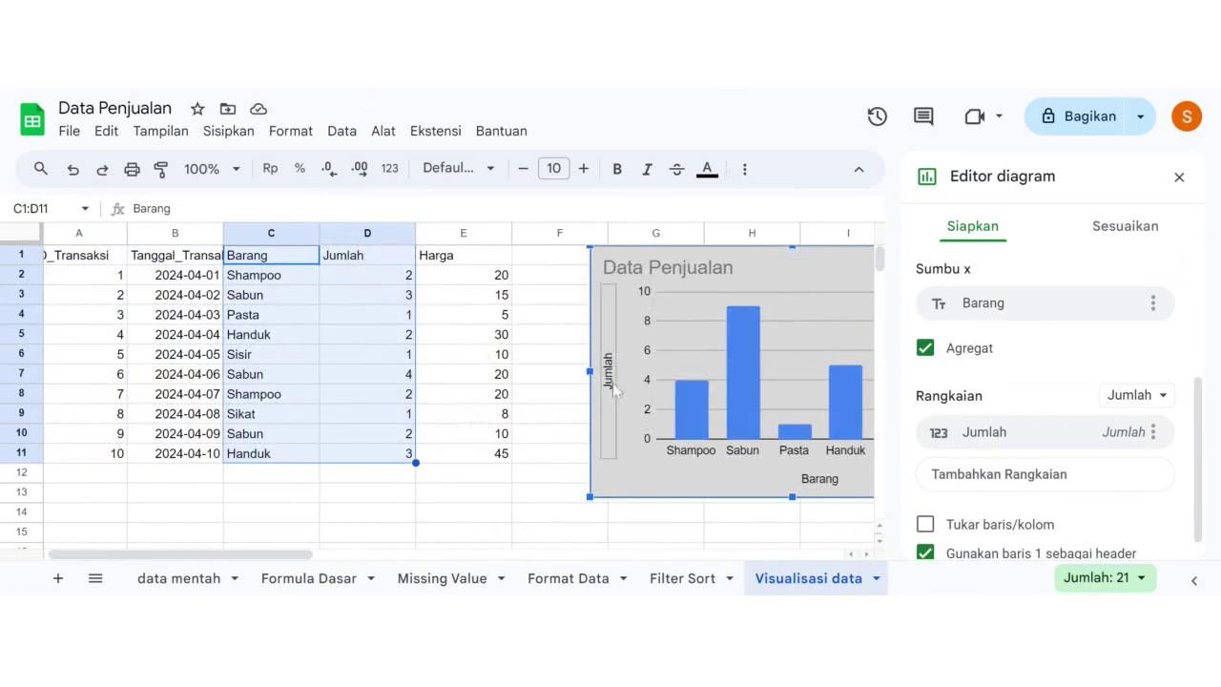
{"action": "left_click", "coordinate": [1179, 178]}
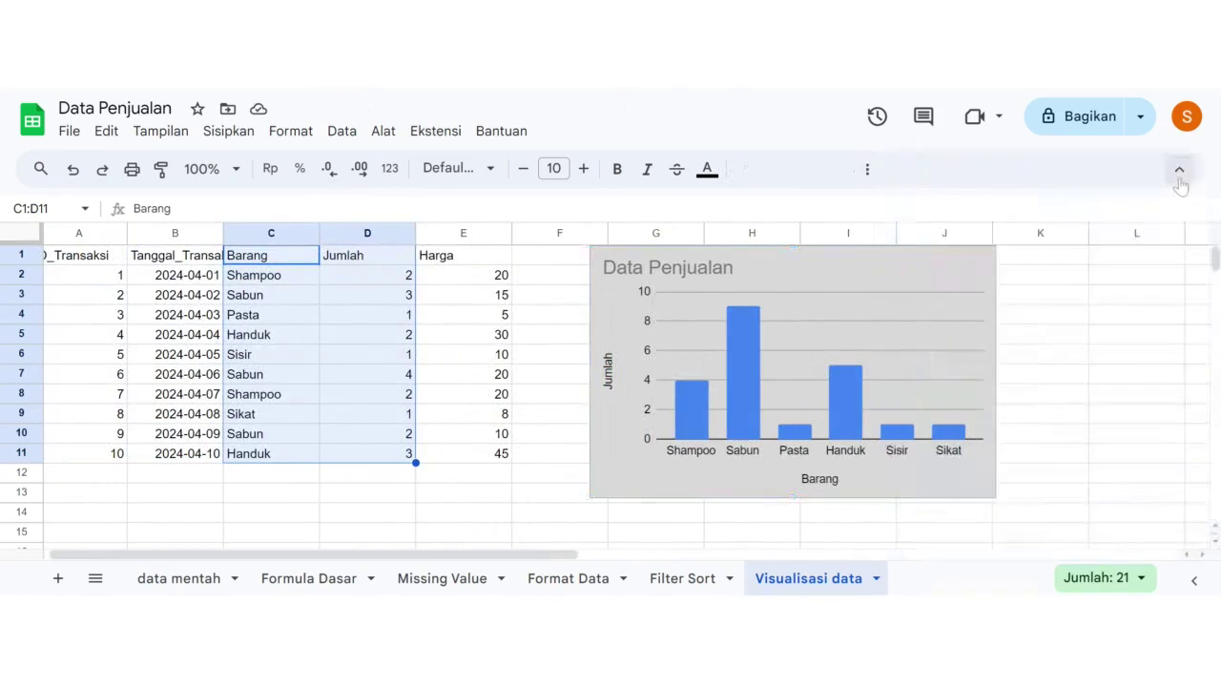